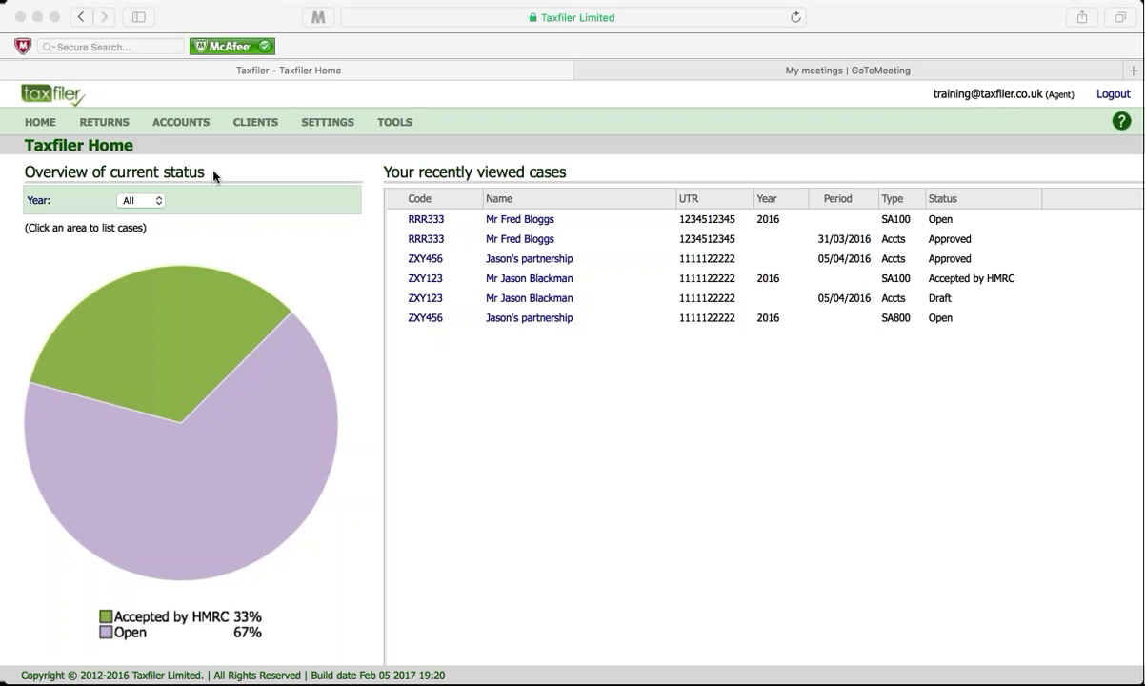
Step: Open the Clients list showing all 106 clients with their codes, names, types and UTRs
left_click(254, 129)
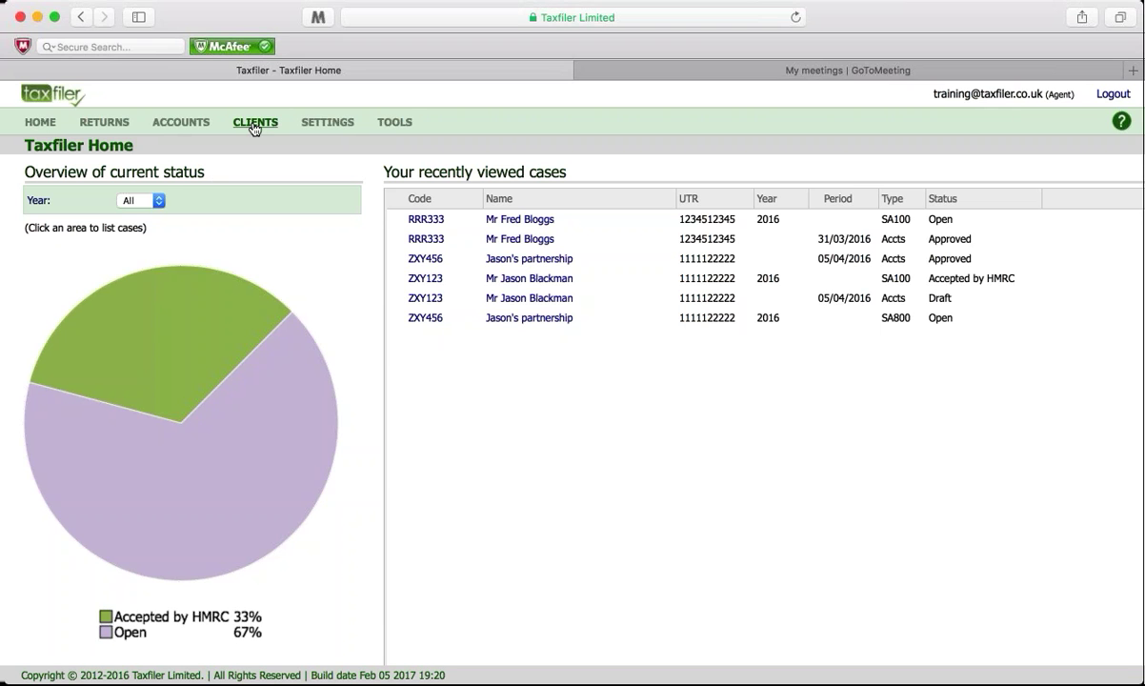
left_click(255, 124)
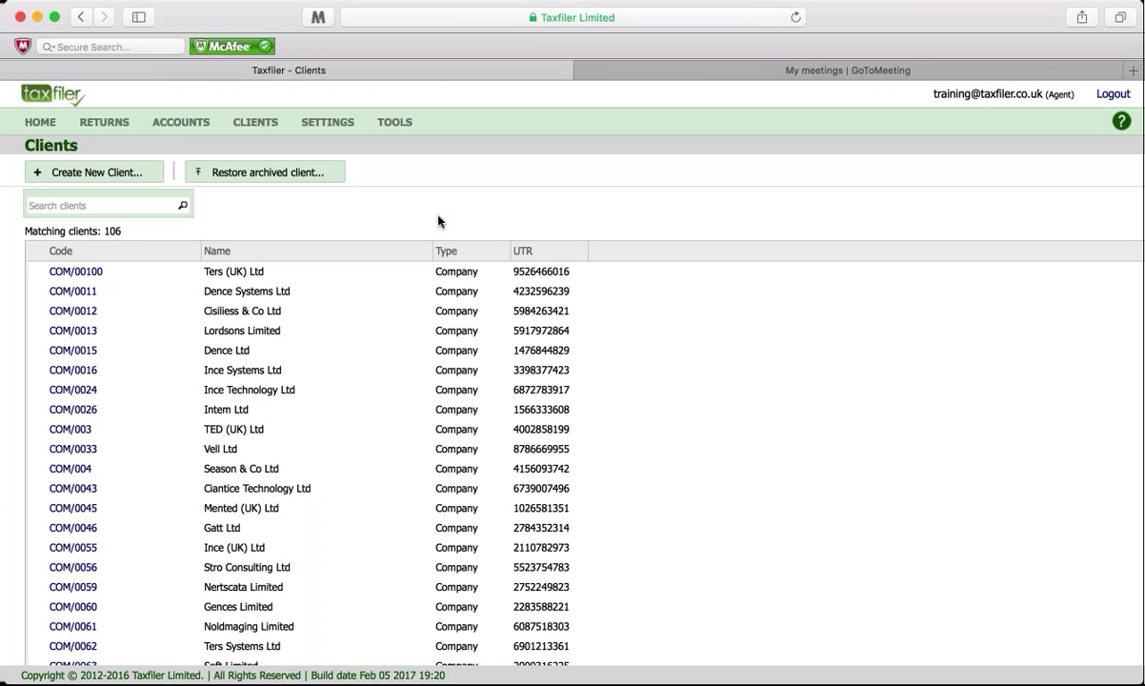
Step: Start a new client record and switch its client type from Individual to Company
left_click(118, 176)
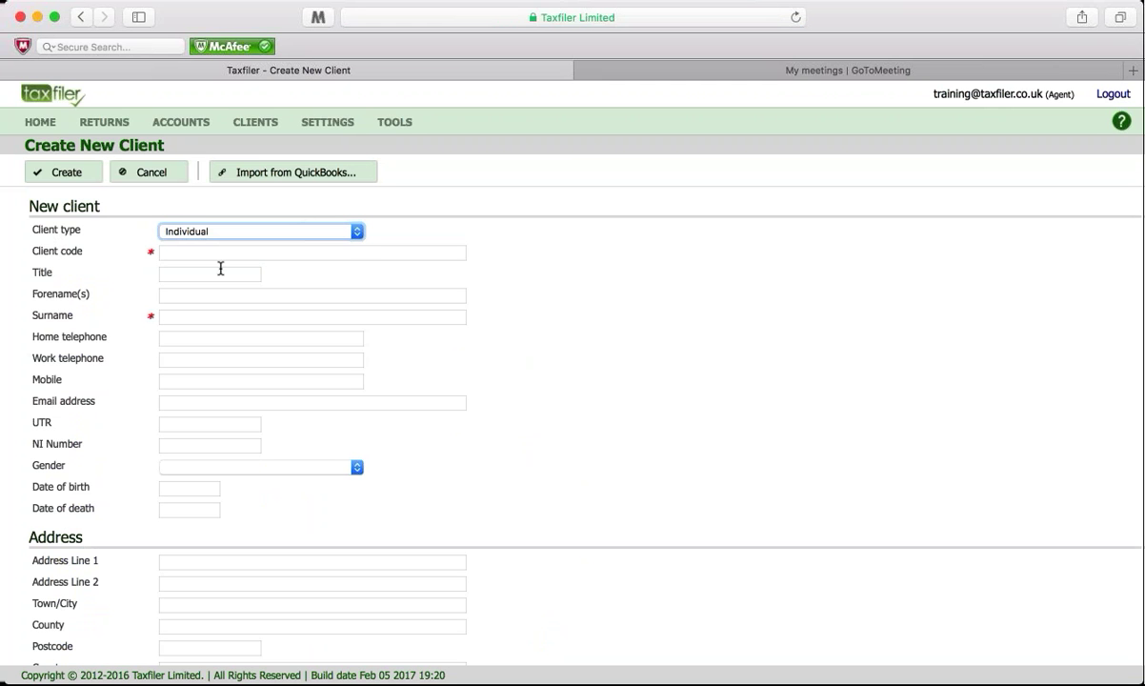
left_click(358, 232)
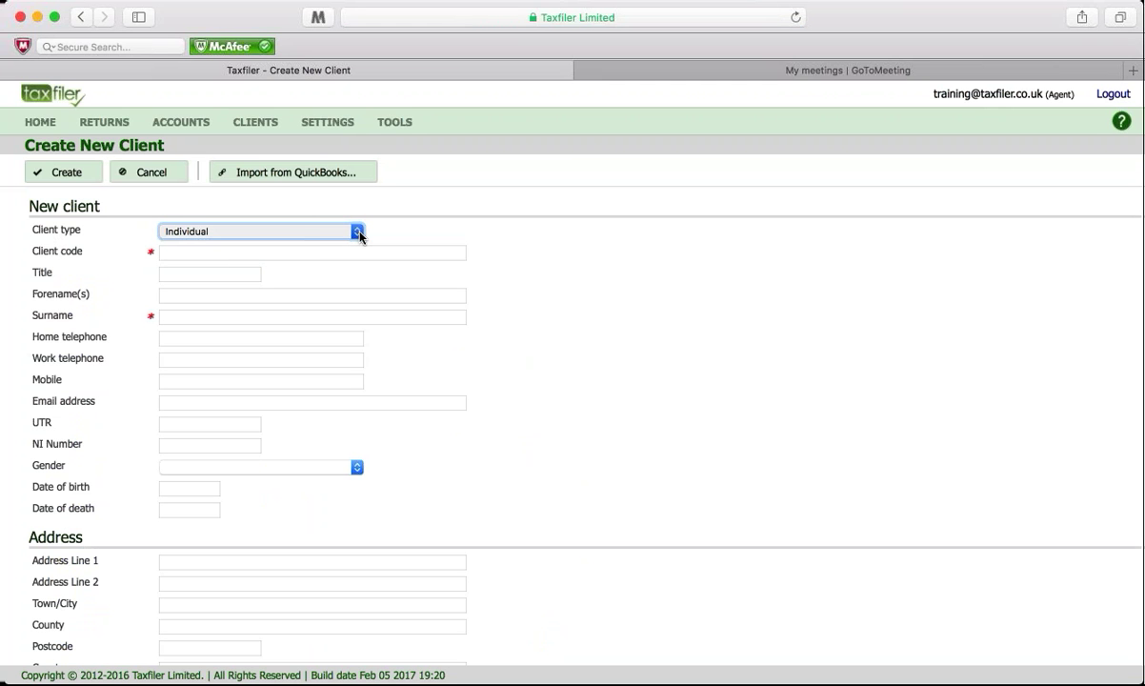
left_click(285, 230)
key("Down")
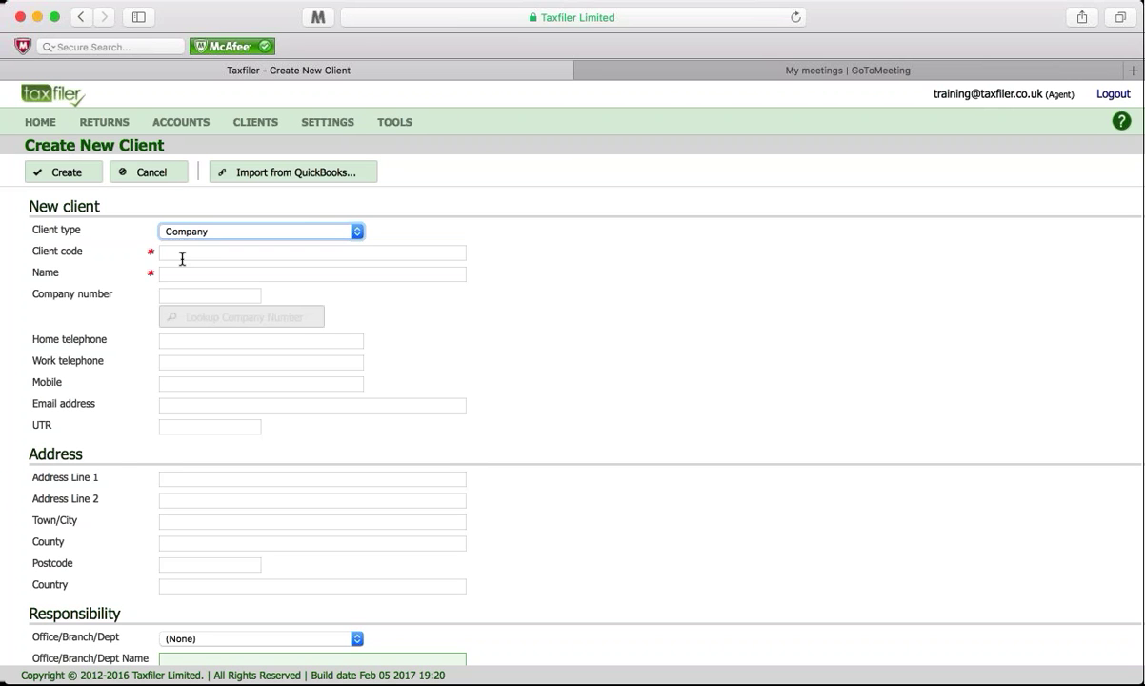
Step: Enter the client code and the company name Fred Bloggs Ltd
left_click(179, 253)
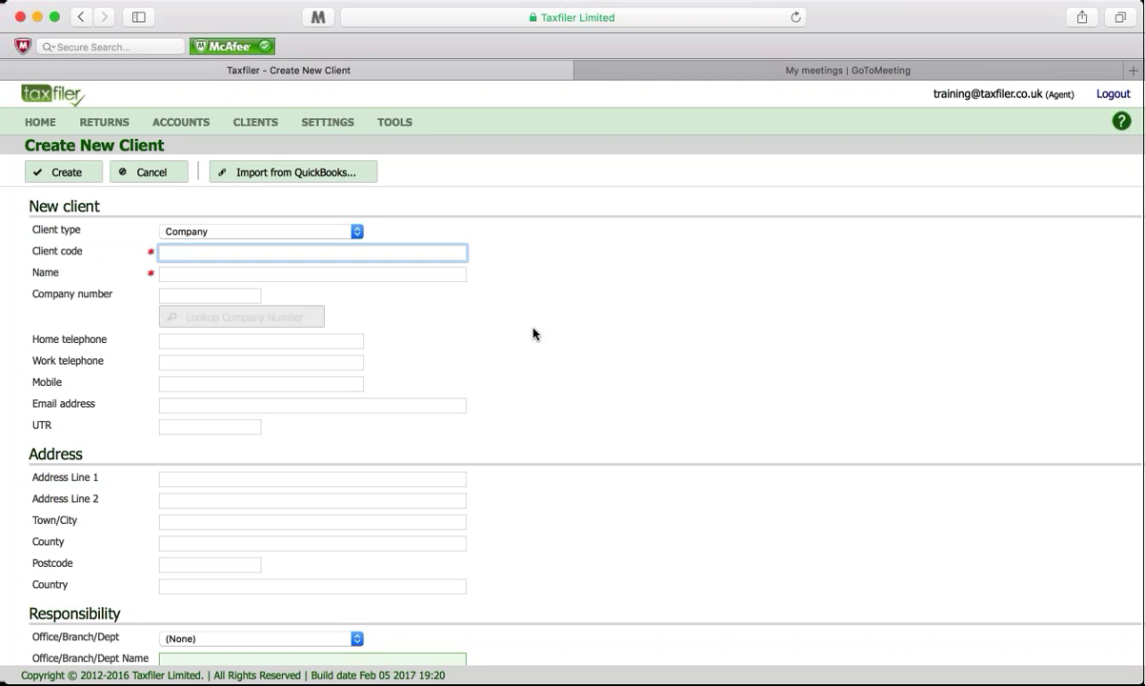
type("FB001")
key("Tab")
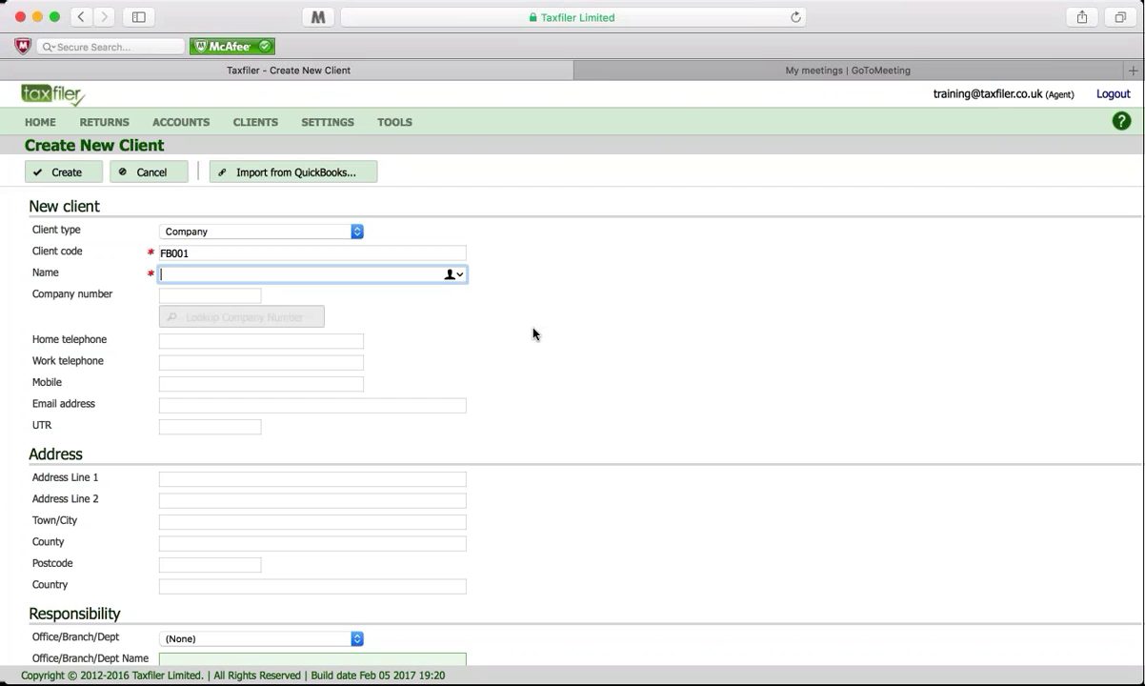
type("Fred Bloggs Ltd")
Step: Fill in the company's registration number and its UTR
key("Tab")
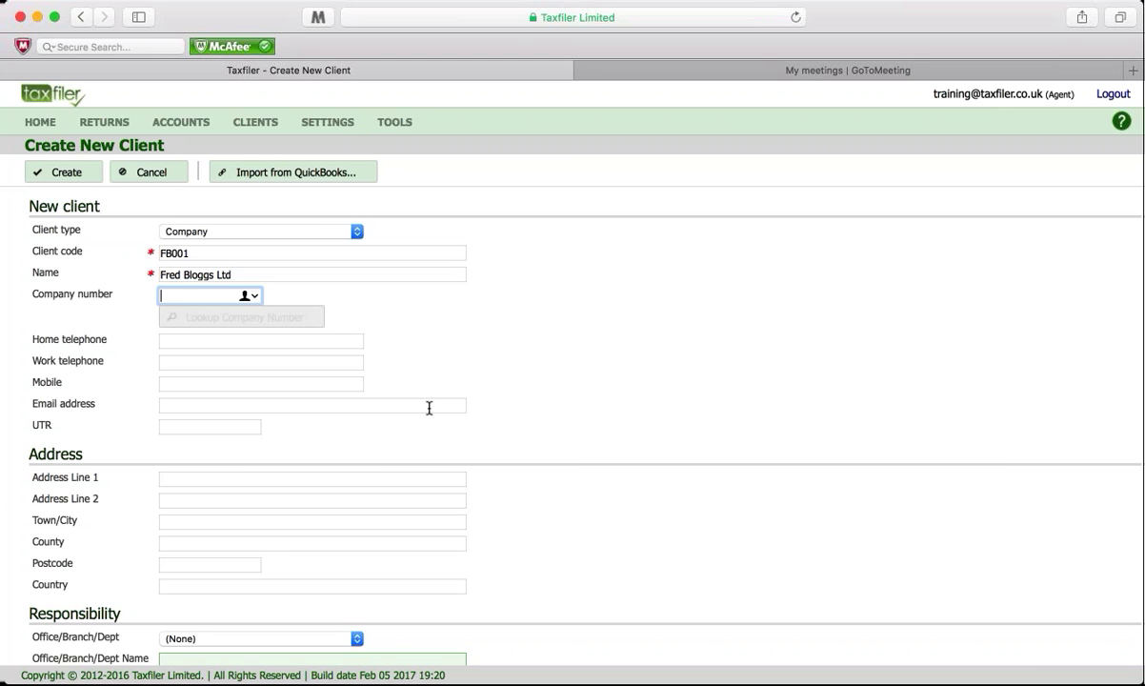
type("1")
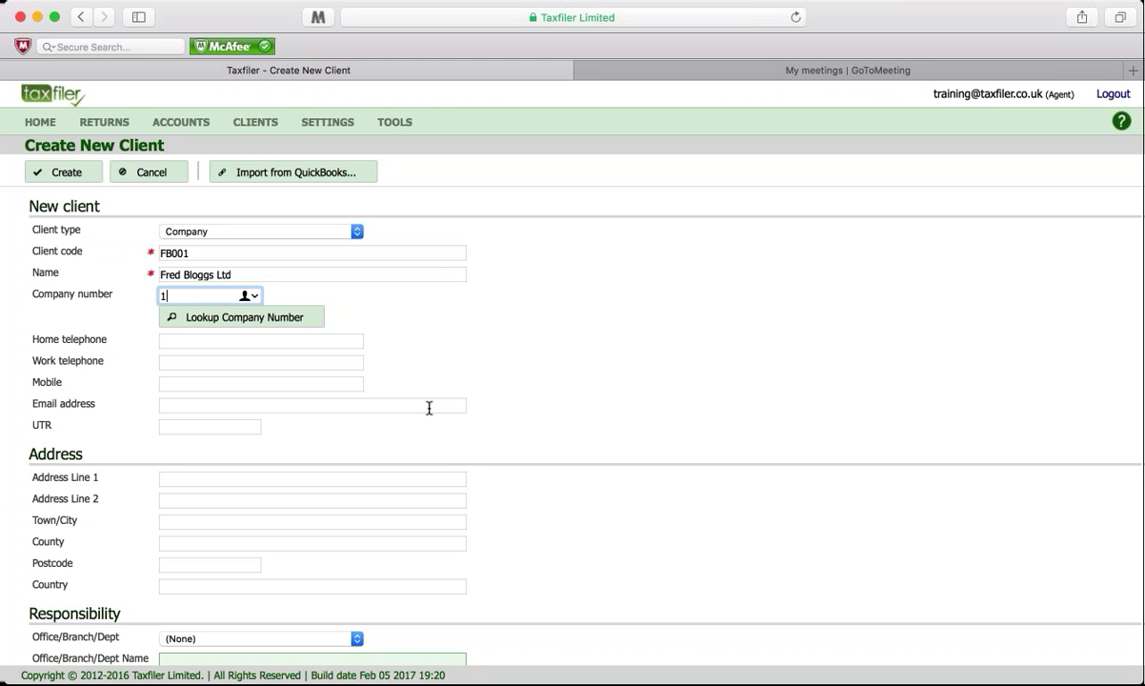
type("2345678")
left_click(226, 426)
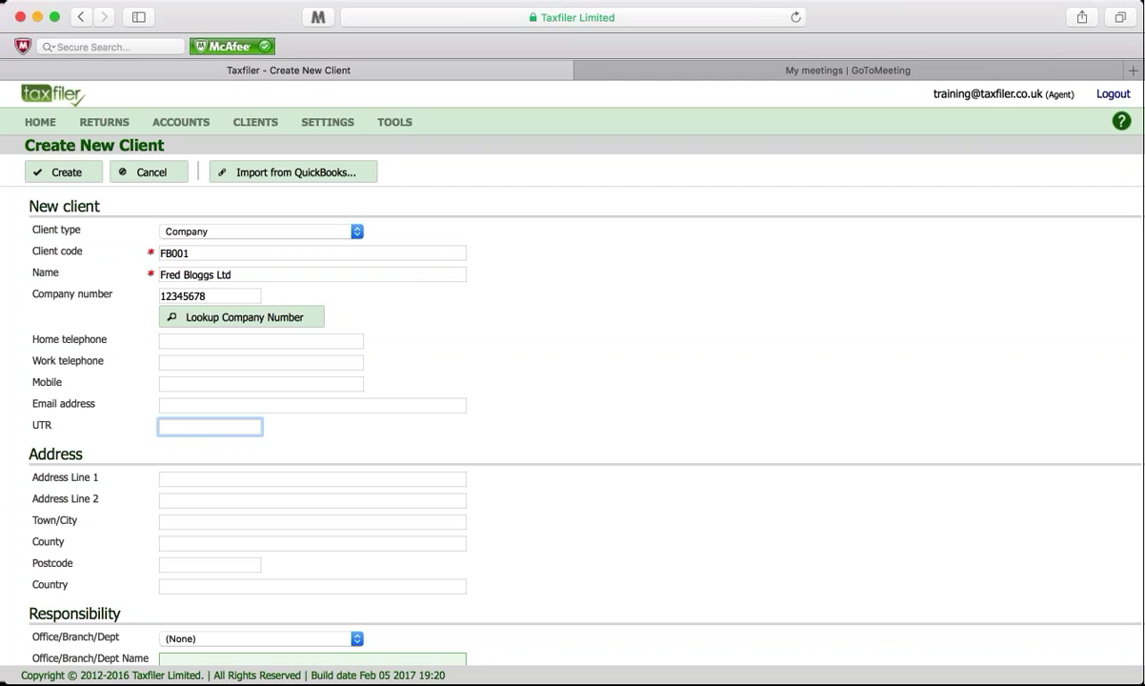
type("1234512345")
Step: Enter the company's street address line and town
left_click(221, 481)
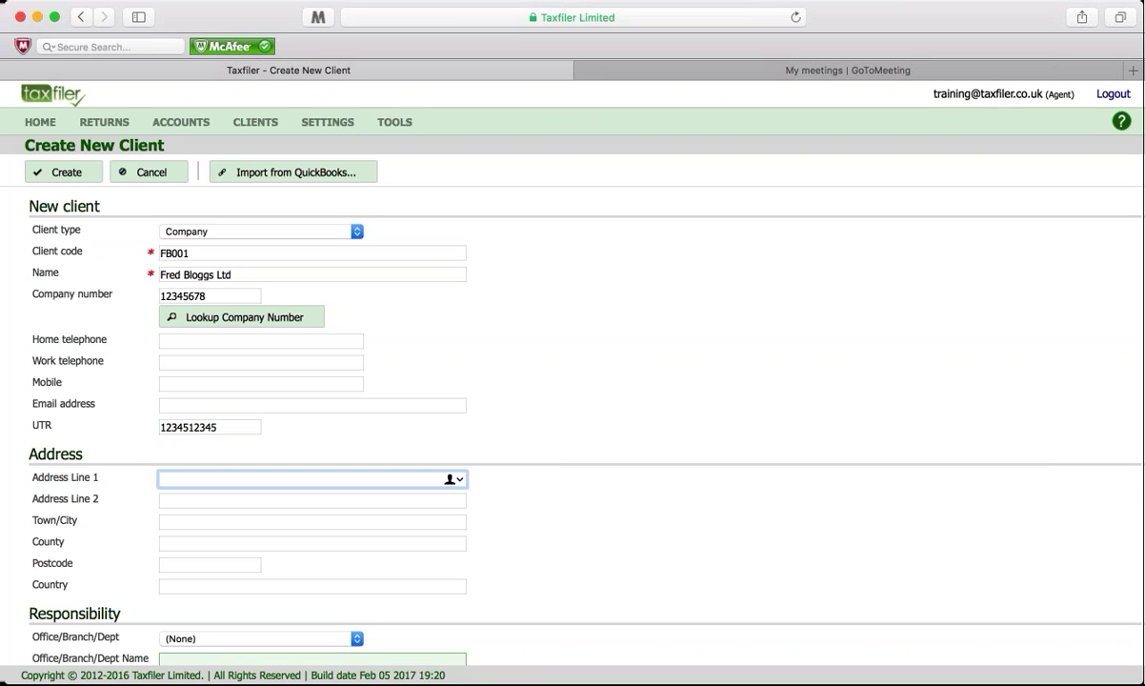
key("Tab")
key("Tab")
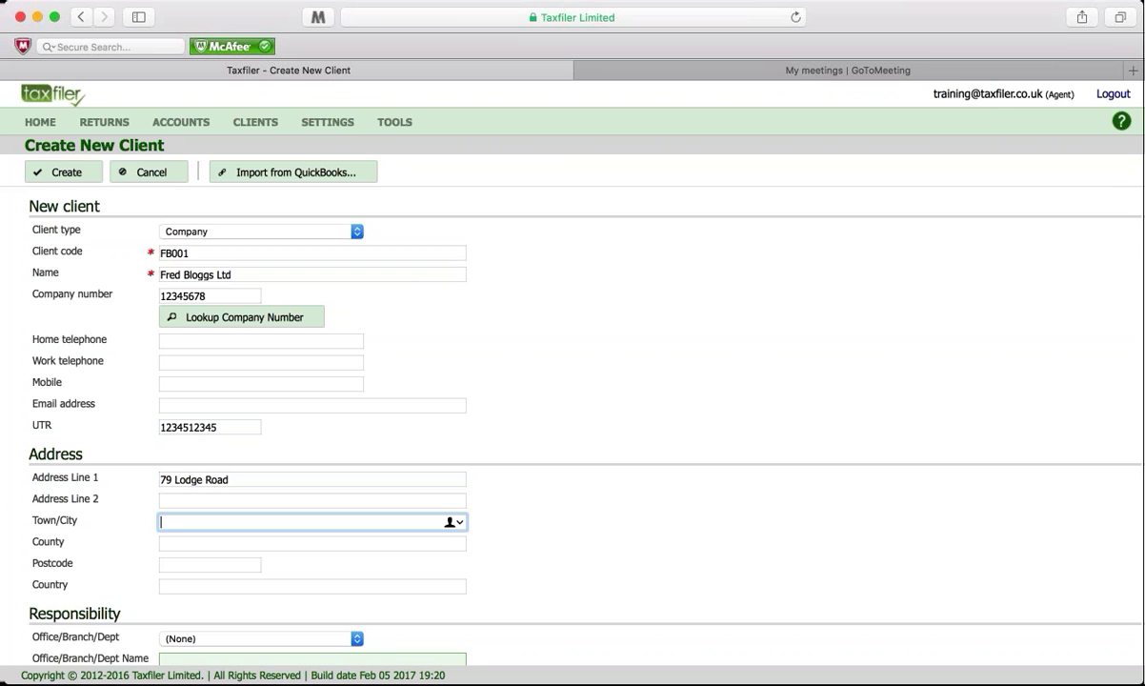
Step: Enter the county, correcting a typo, and the postcode
key("Tab")
type("Hats")
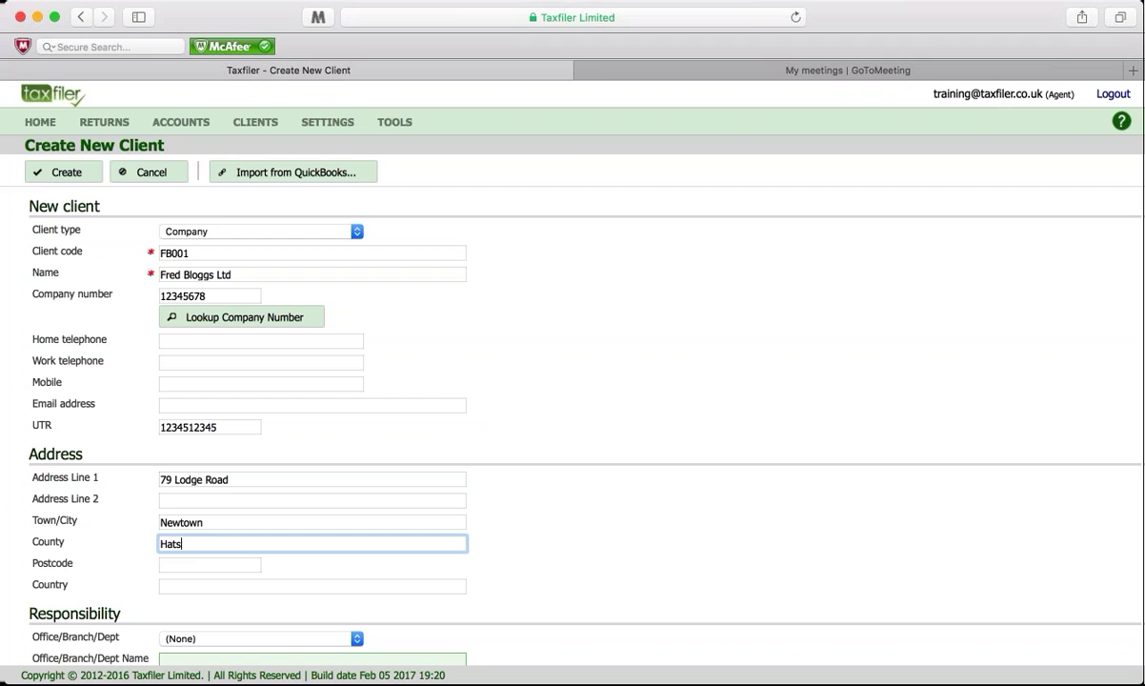
key("Tab")
key("shift+Tab")
key("Tab")
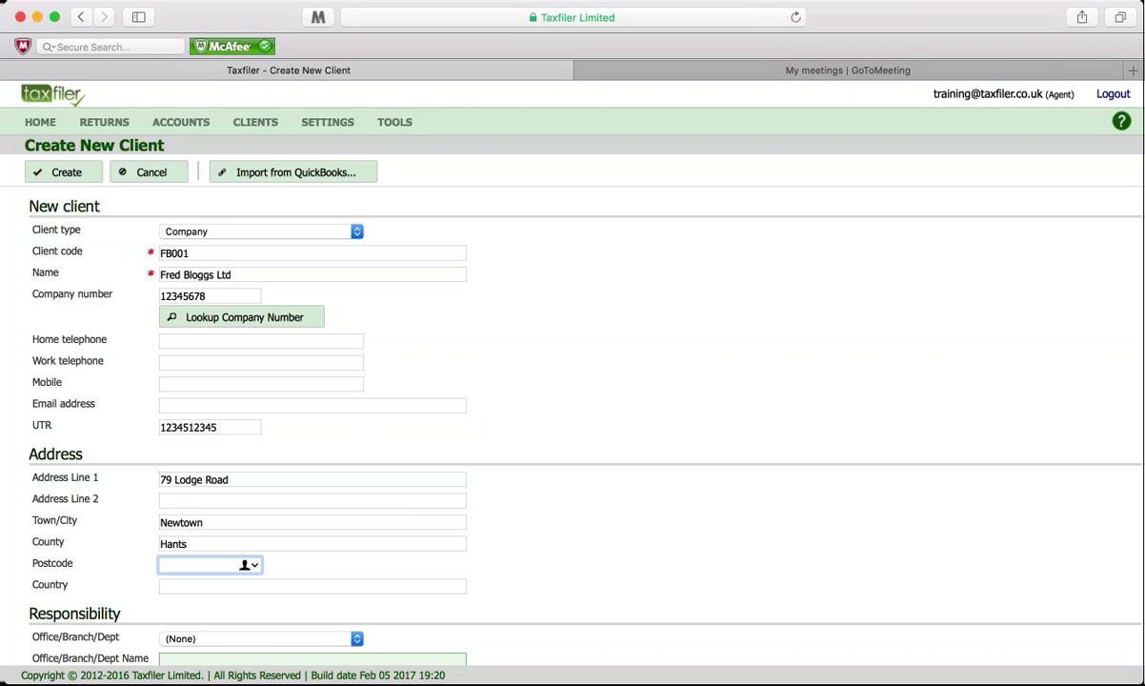
scroll(452, 390, "down", 3)
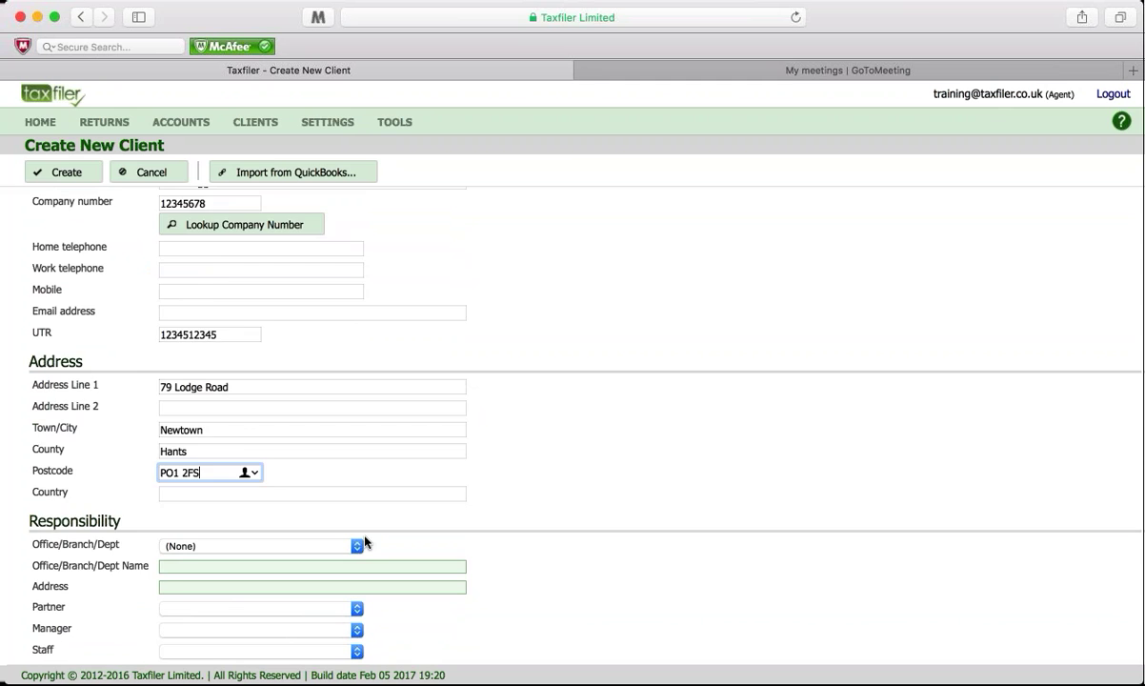
scroll(365, 541, "up", 3)
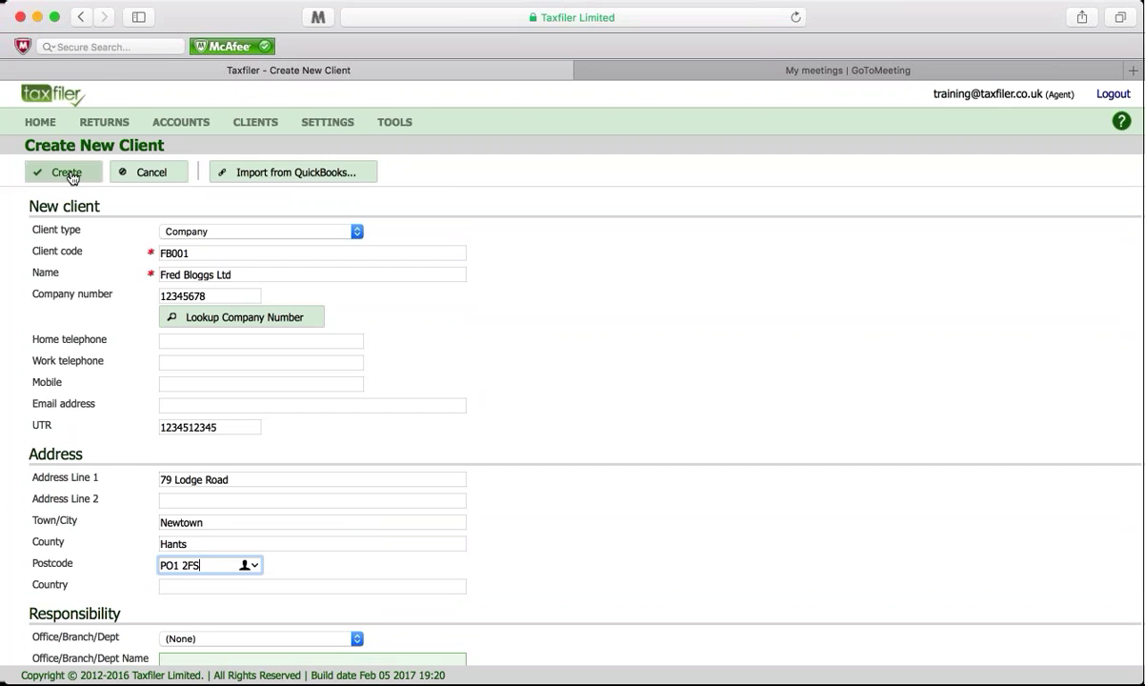
Step: Save the Fred Bloggs Ltd client and view its empty Accounts list
left_click(68, 173)
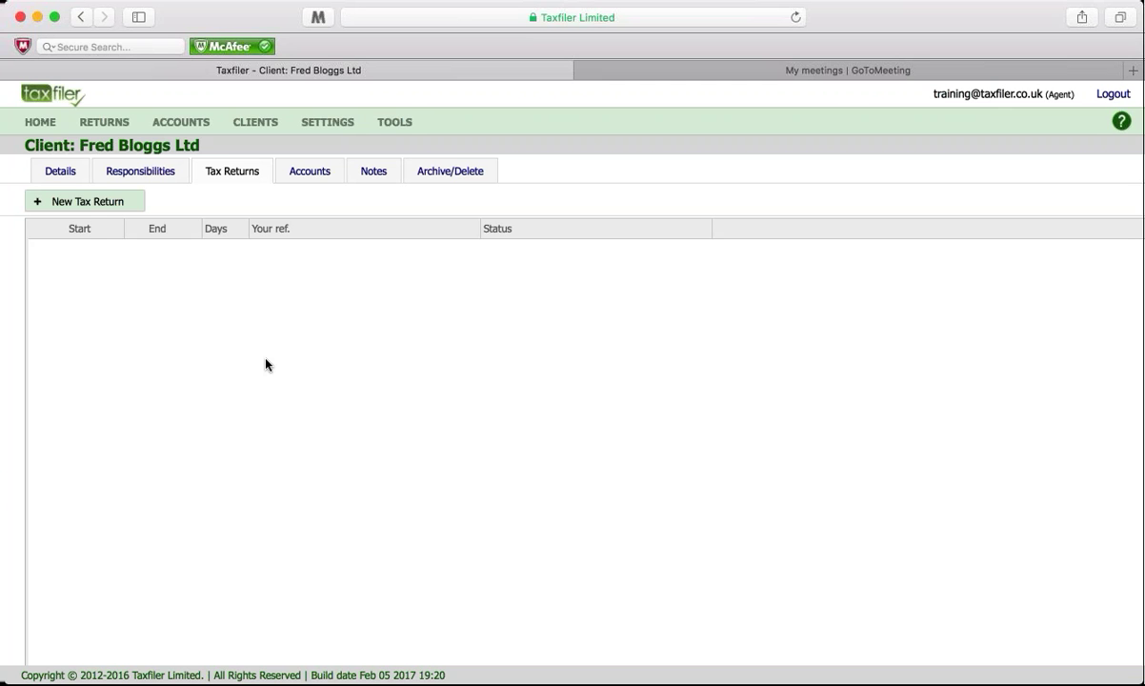
left_click(311, 178)
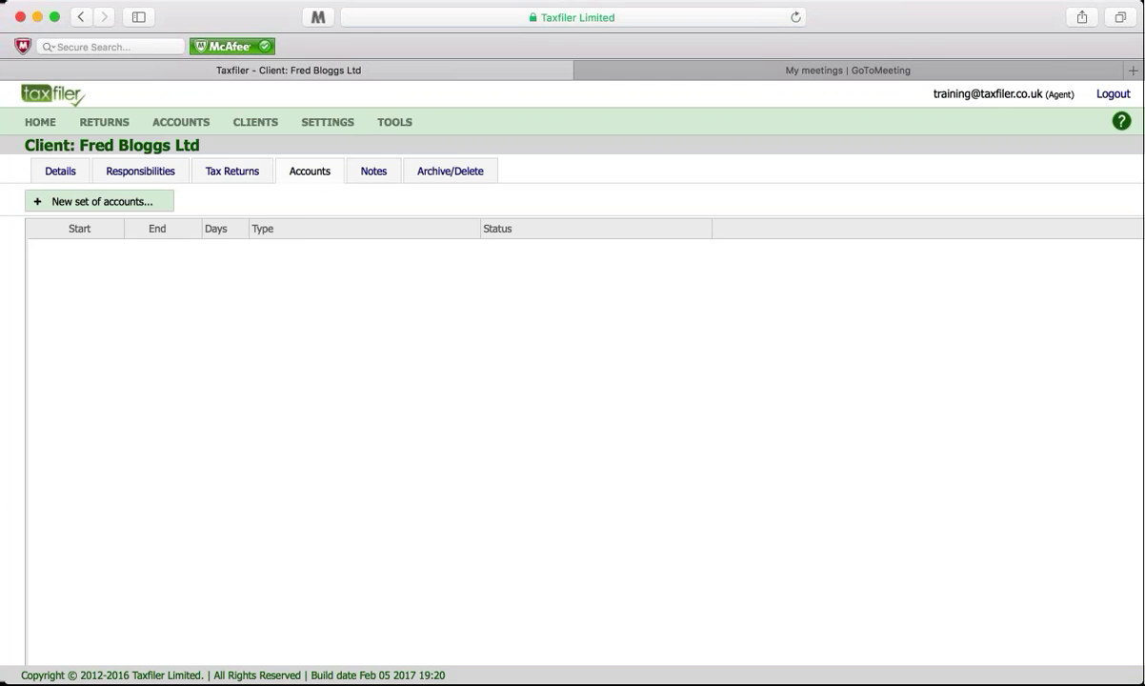
Step: Start a new set of accounts for the period 01/04/2015 to 31/03/2016
left_click(149, 207)
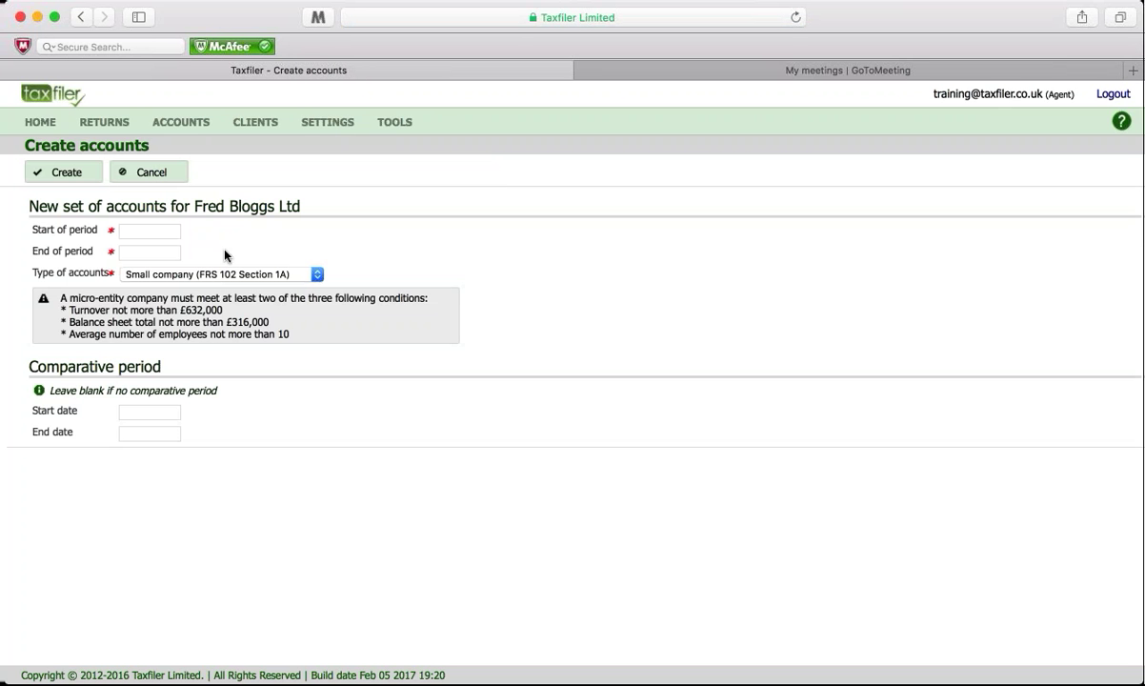
left_click(153, 230)
type("01/04/2015")
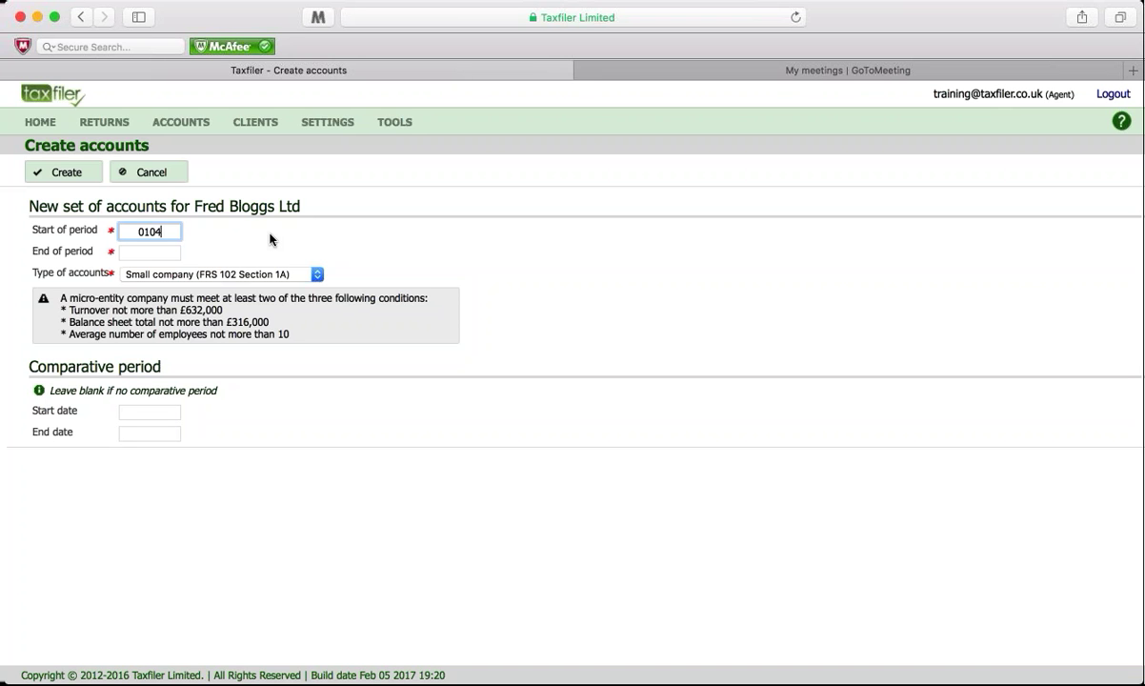
key("Tab")
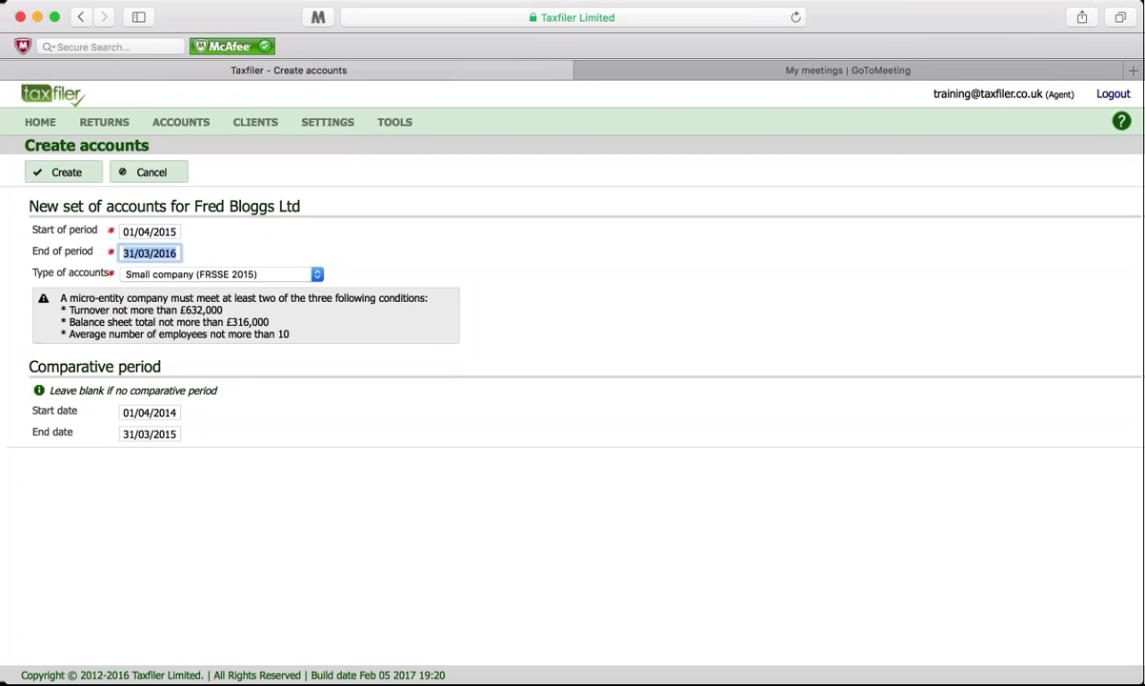
key("Tab")
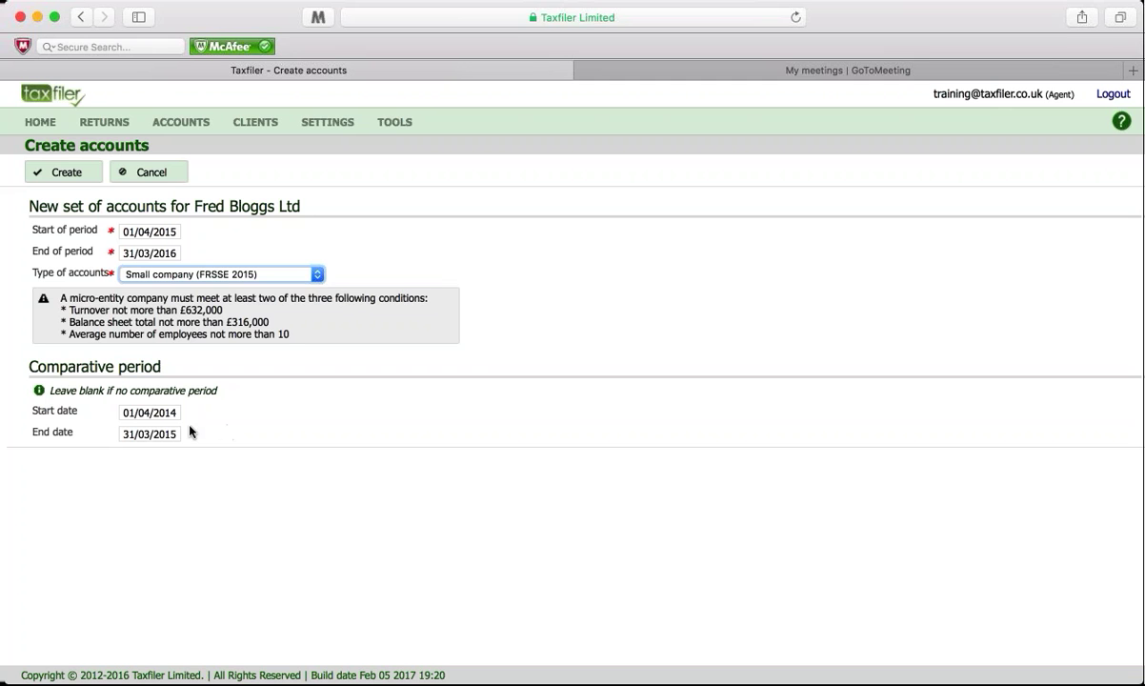
Step: Clear the comparative period start and end dates
left_click_drag(176, 414, 119, 412)
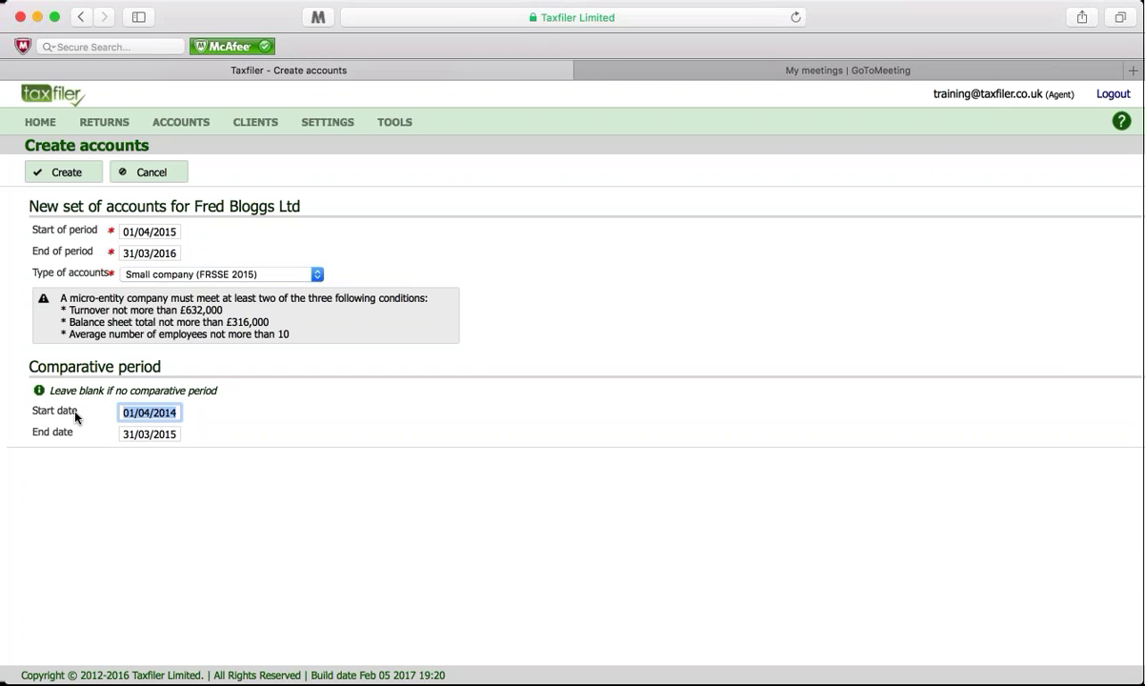
key("BackSpace")
key("Tab")
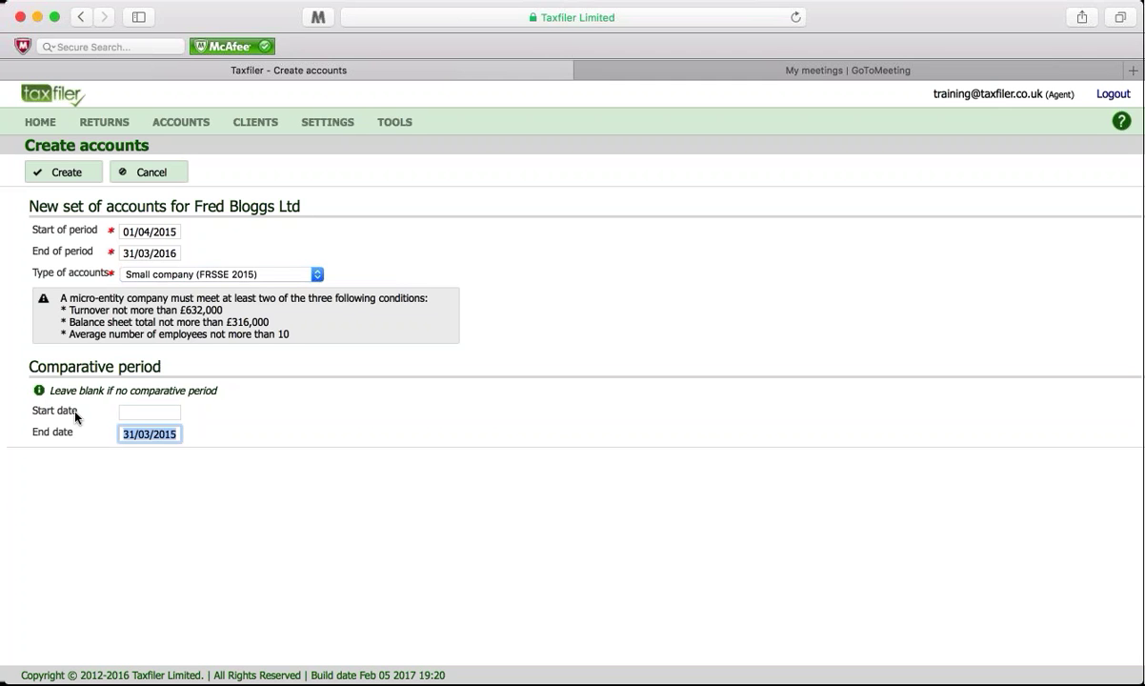
key("BackSpace")
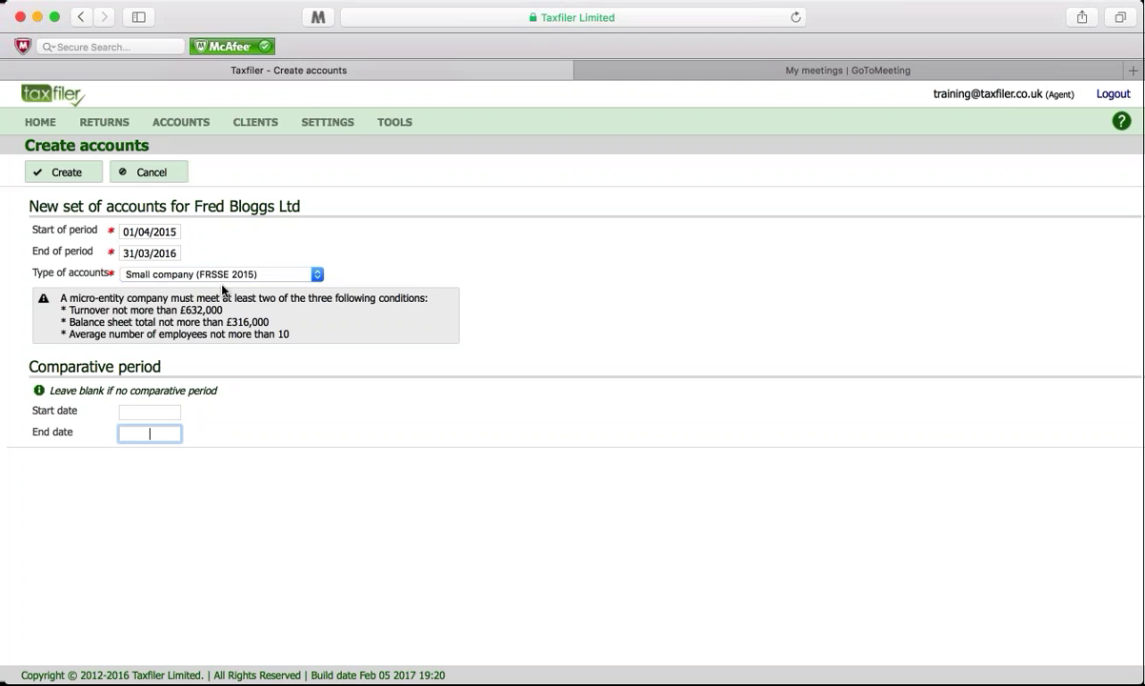
left_click(67, 173)
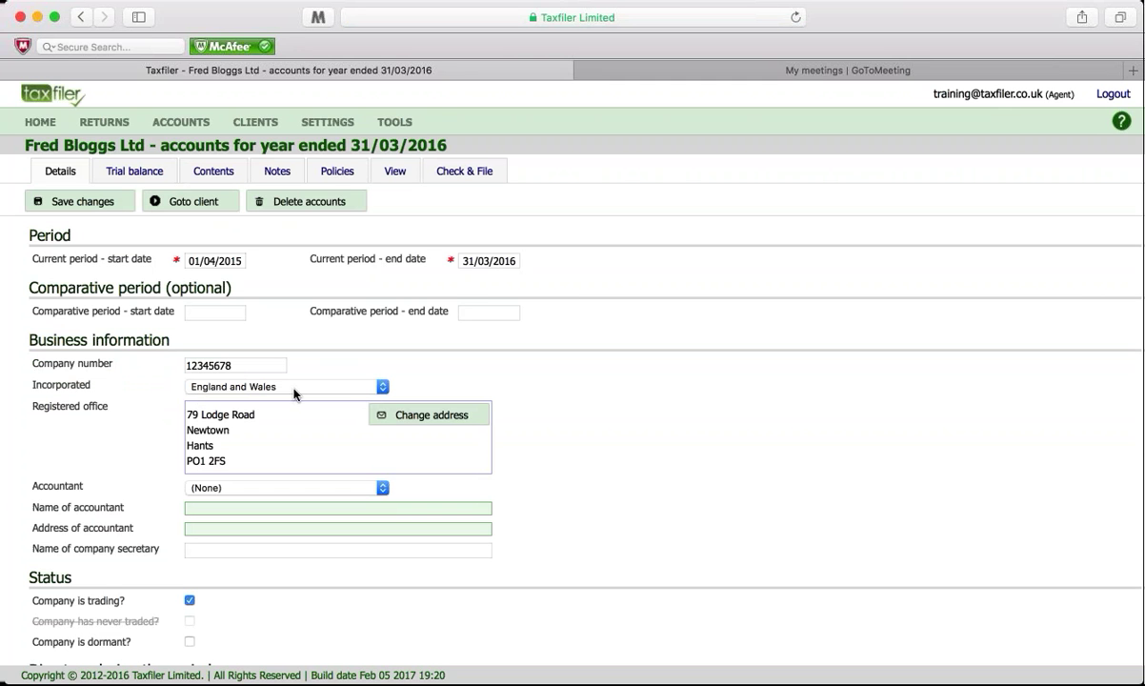
left_click(382, 387)
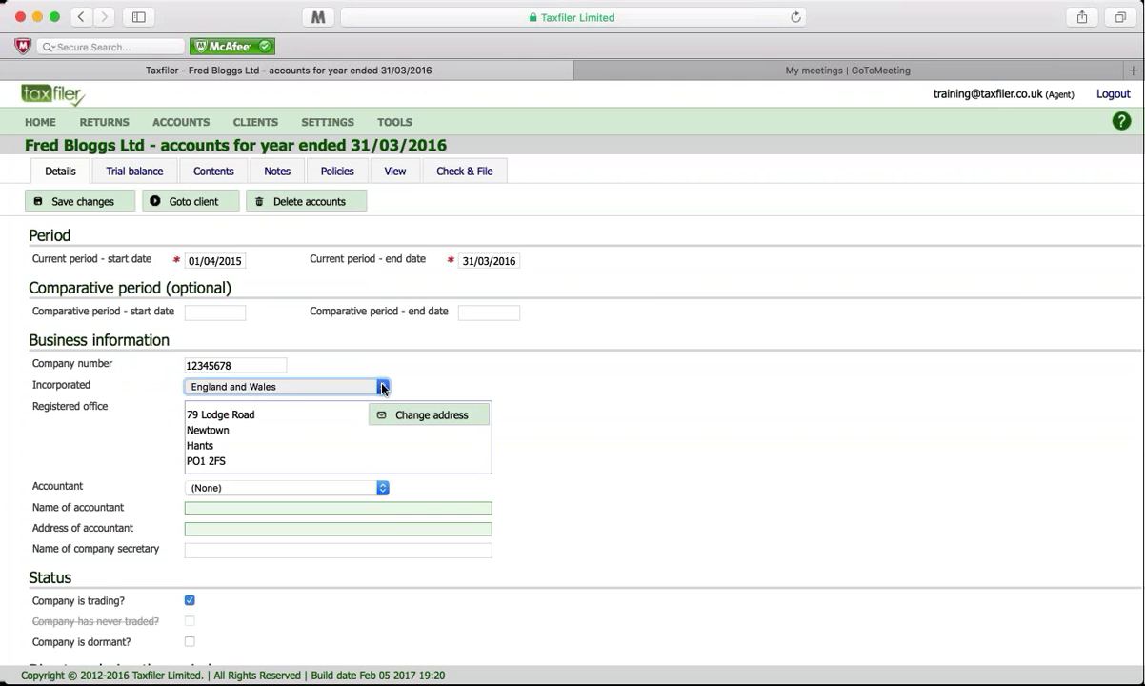
left_click(384, 389)
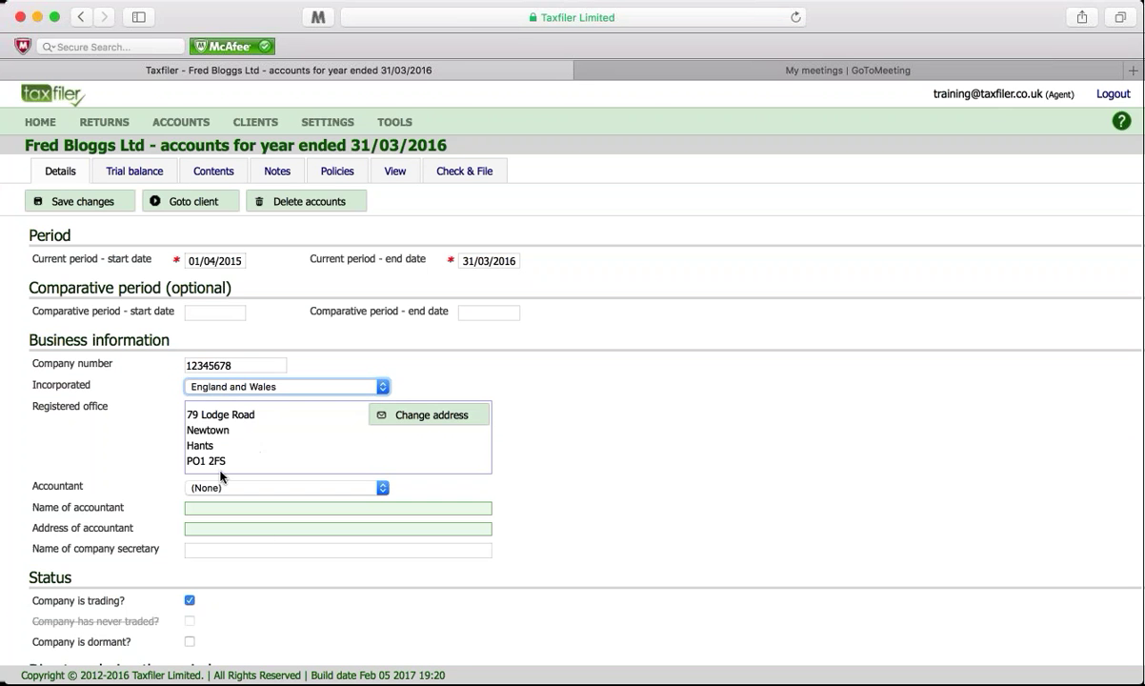
scroll(244, 589, "down", 1)
scroll(244, 589, "down", 3)
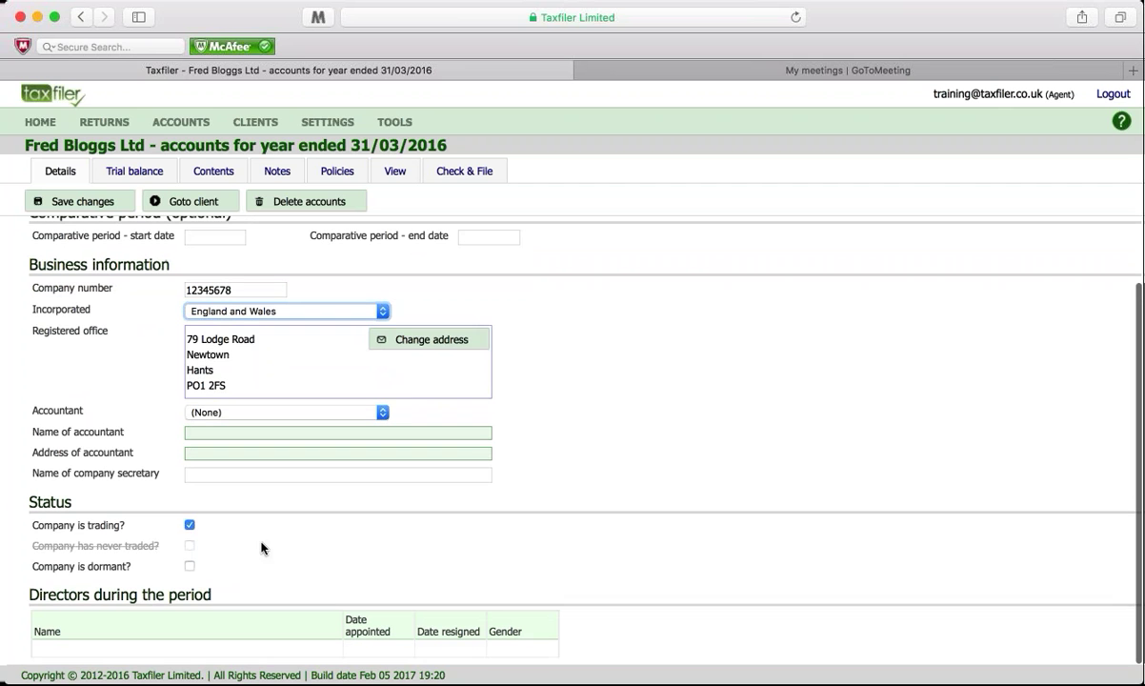
left_click(191, 526)
left_click(191, 527)
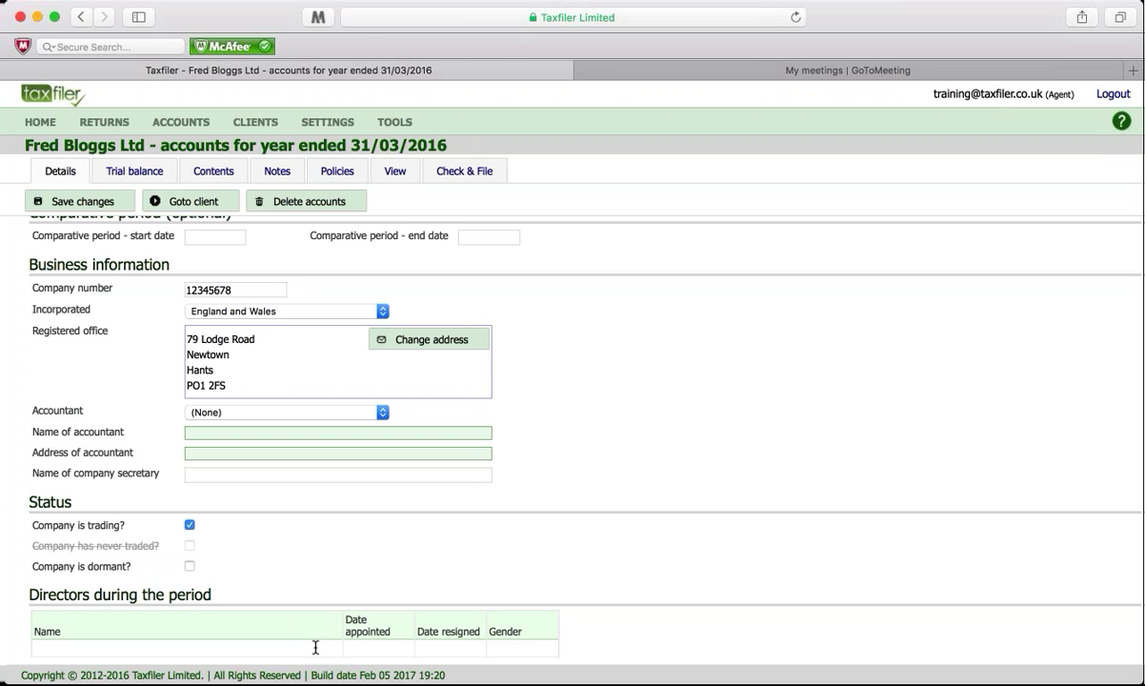
scroll(102, 334, "up", 1)
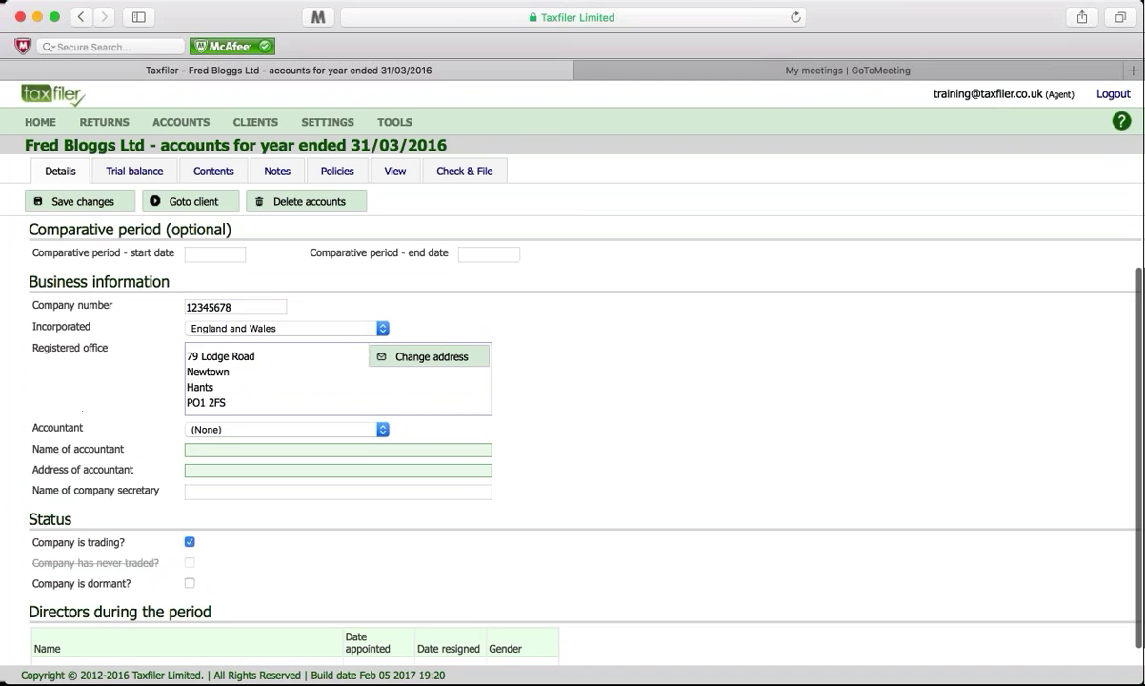
scroll(103, 335, "up", 2)
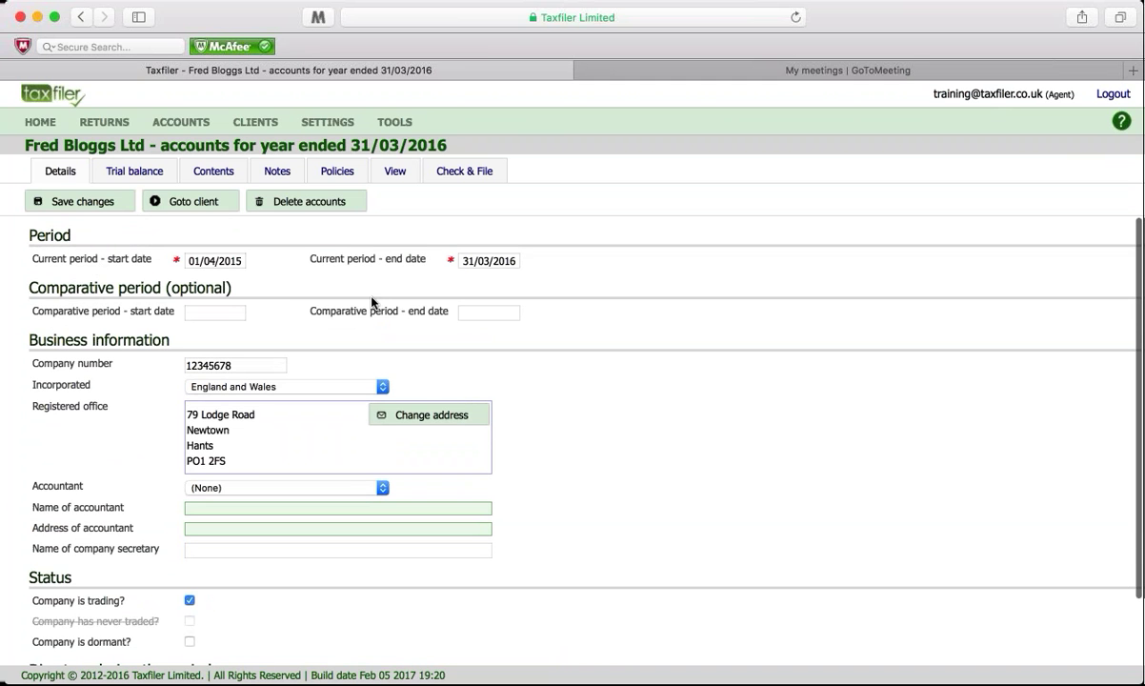
Step: Enter current-year Sales of -33760 in the trial balance
left_click(136, 174)
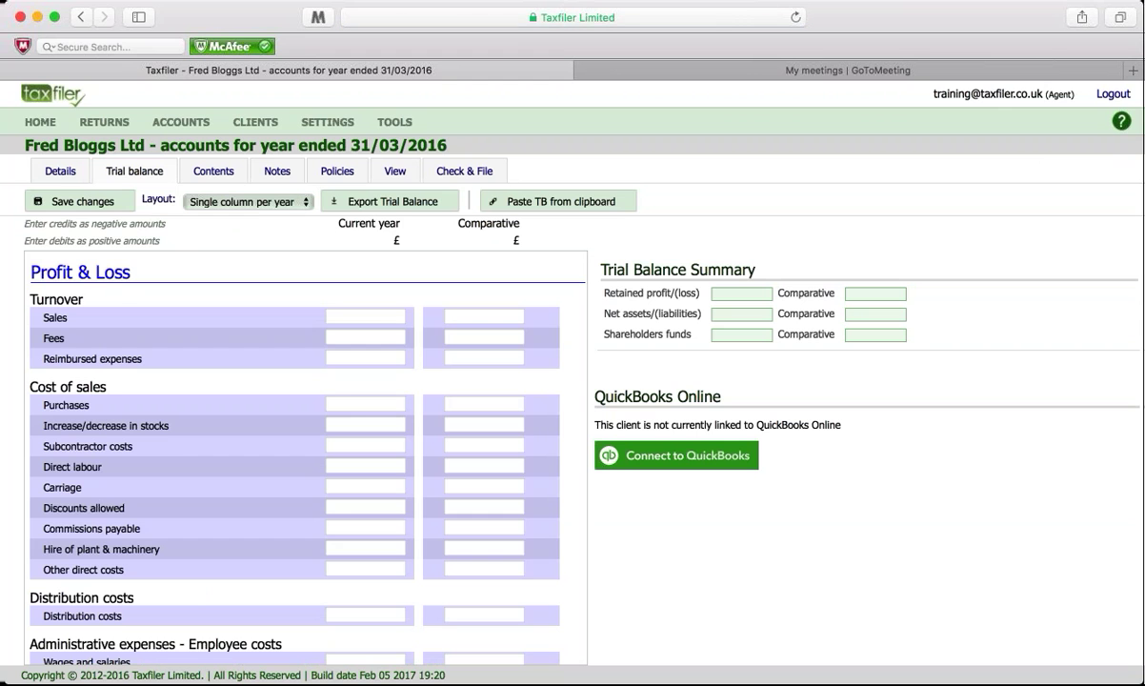
scroll(179, 249, "down", 1)
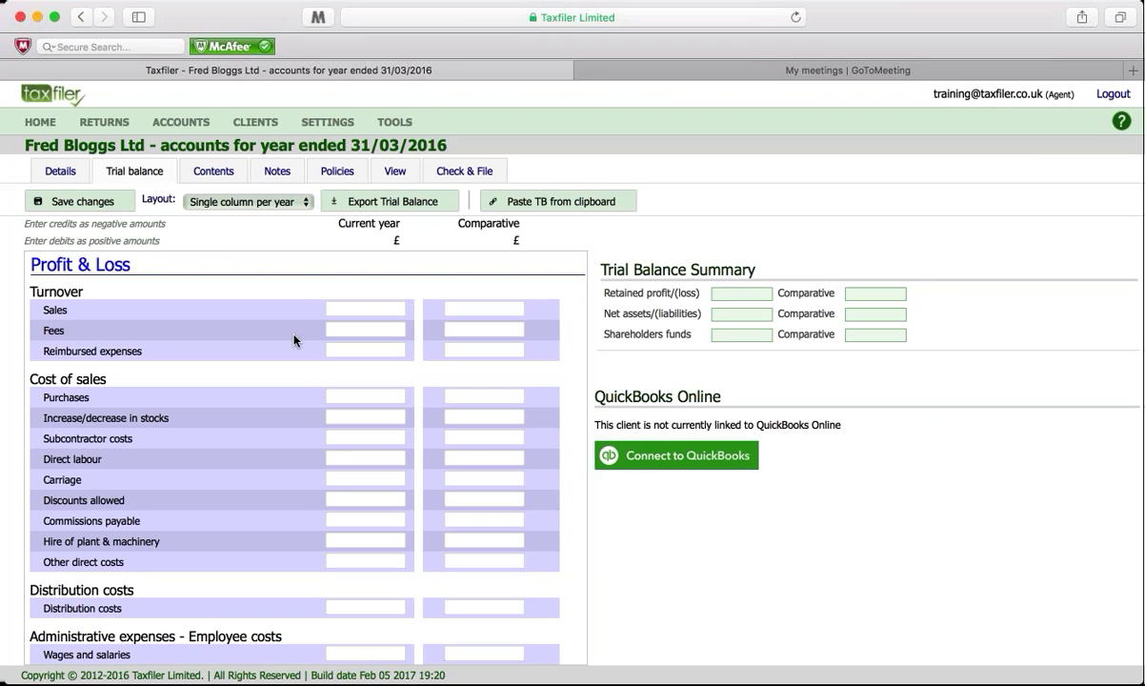
left_click(360, 309)
type("-33760")
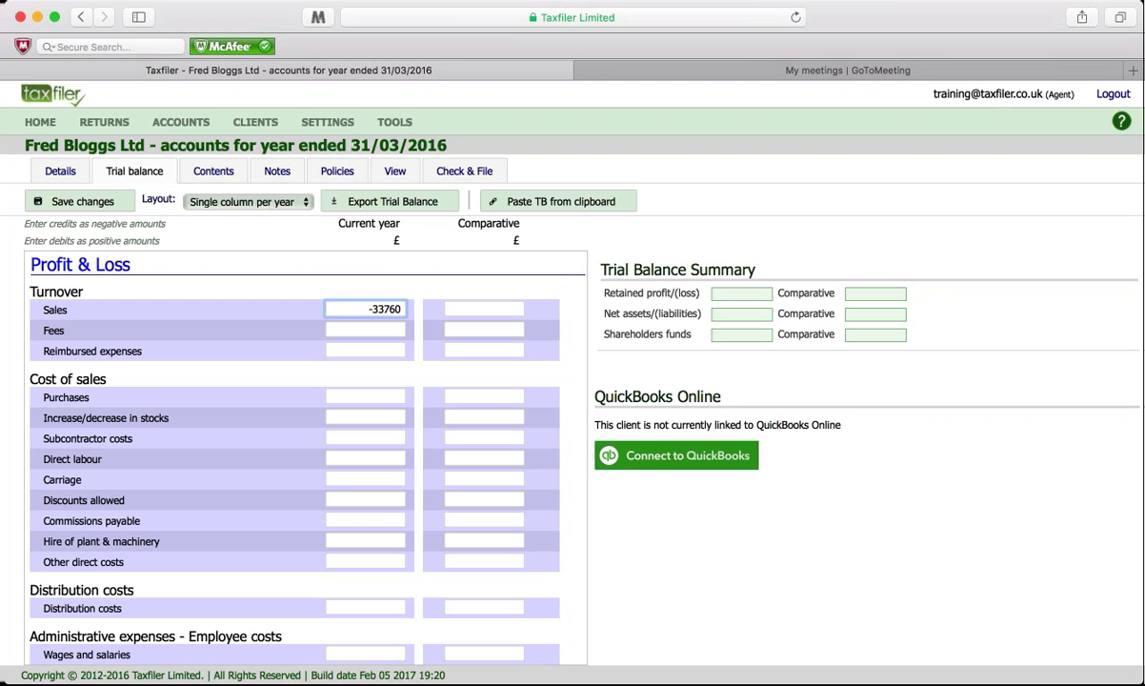
Step: Enter current-year Purchases 1886 and Other direct costs 102
left_click(366, 396)
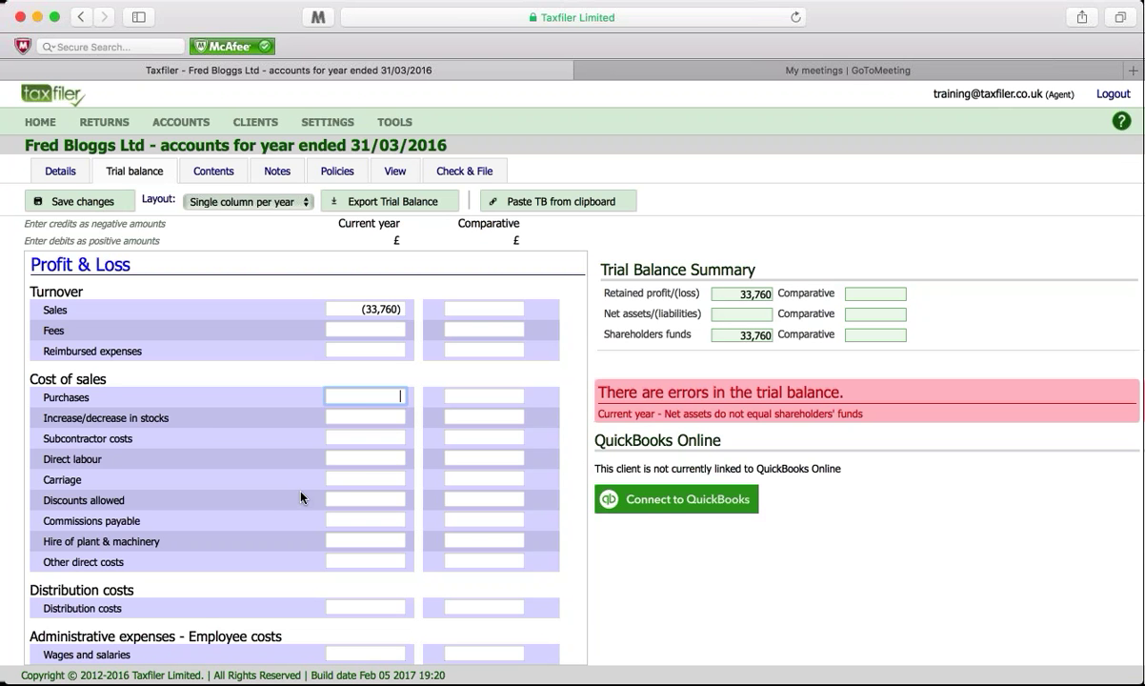
type("1886")
left_click(329, 561)
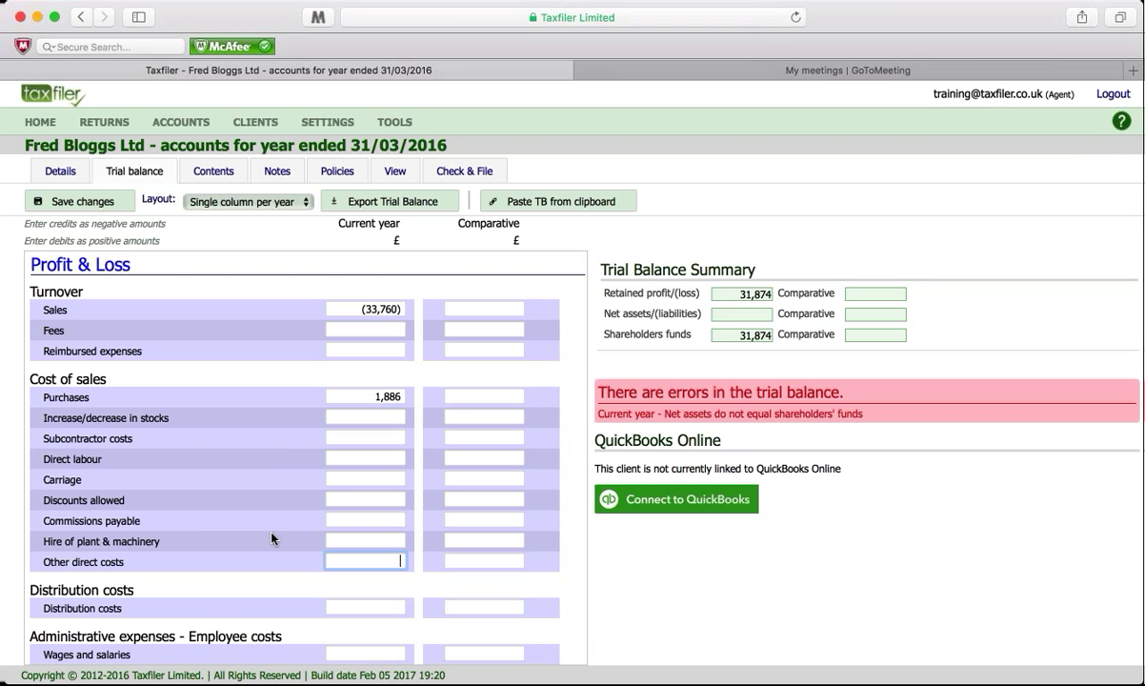
type("102")
Step: Enter current-year Travel and subsistence 5817 and Software 133
scroll(431, 487, "down", 1)
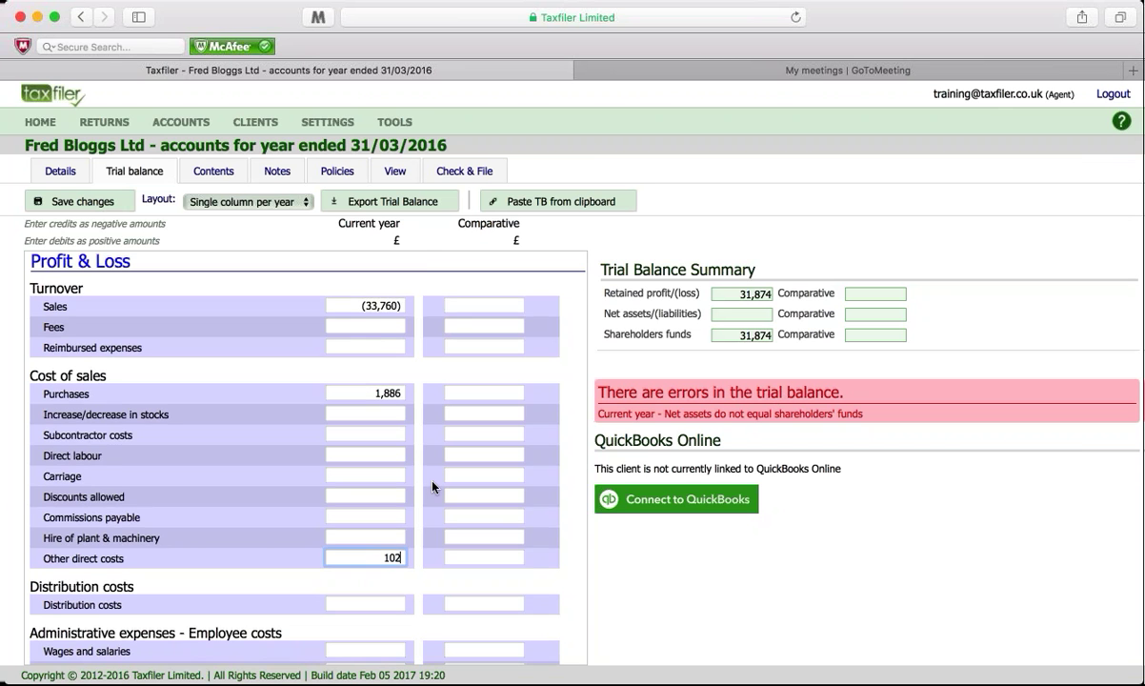
scroll(431, 487, "down", 3)
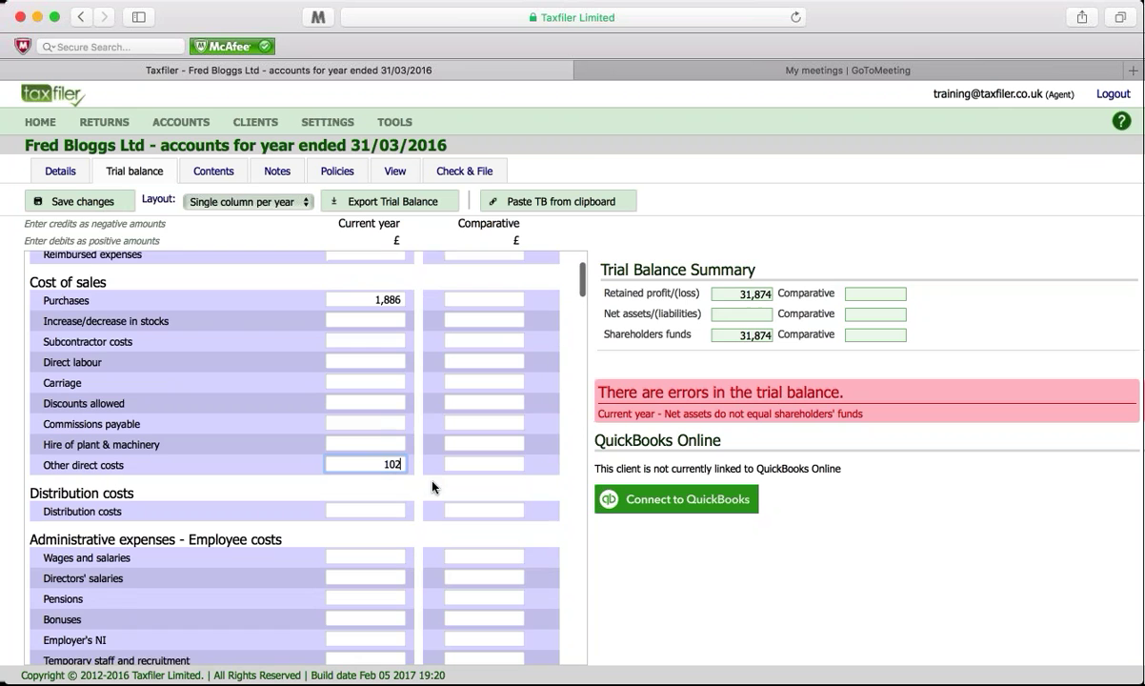
scroll(431, 487, "down", 3)
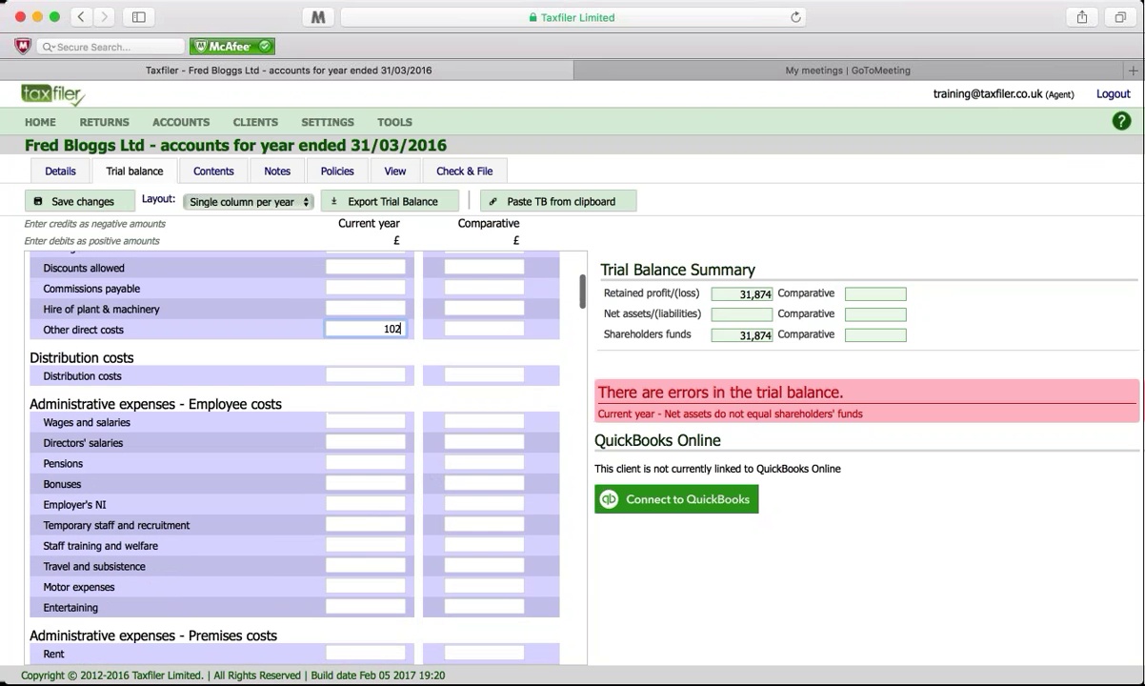
left_click(359, 566)
type("5817")
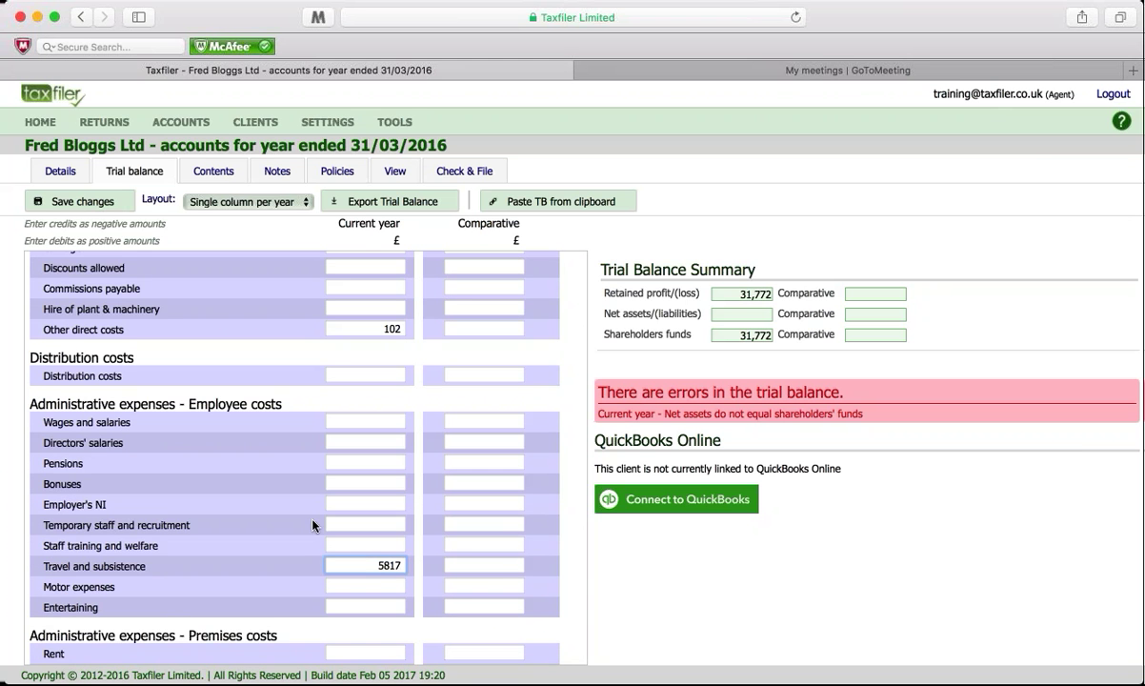
scroll(314, 525, "down", 6)
scroll(315, 524, "down", 5)
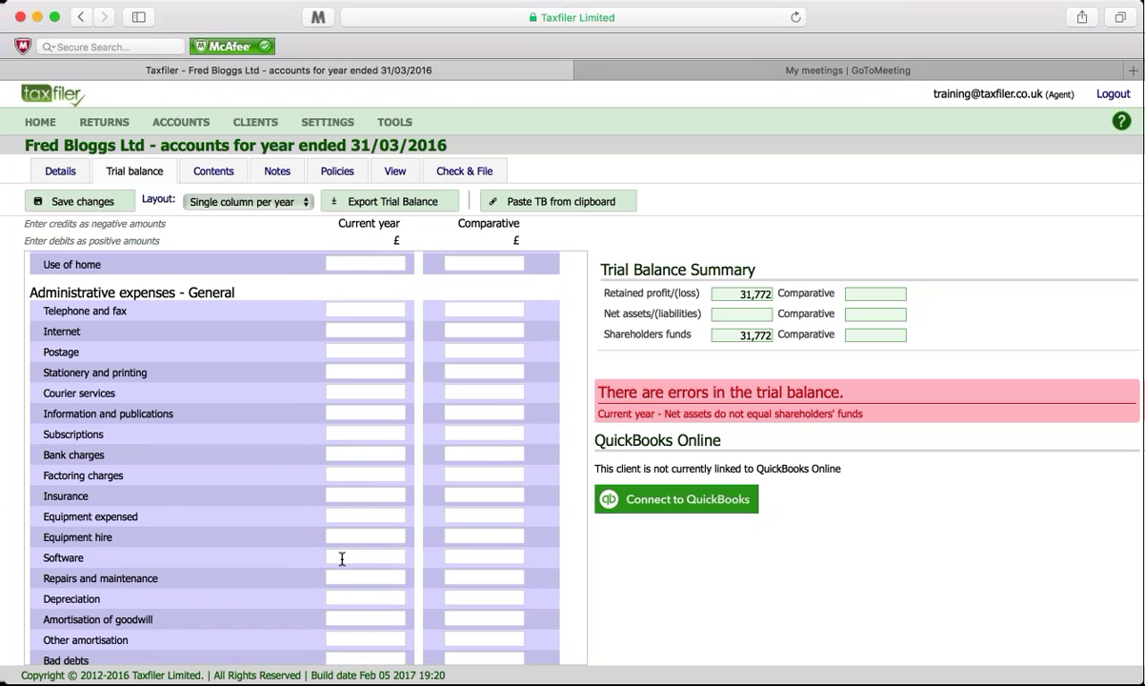
left_click(342, 557)
type("133")
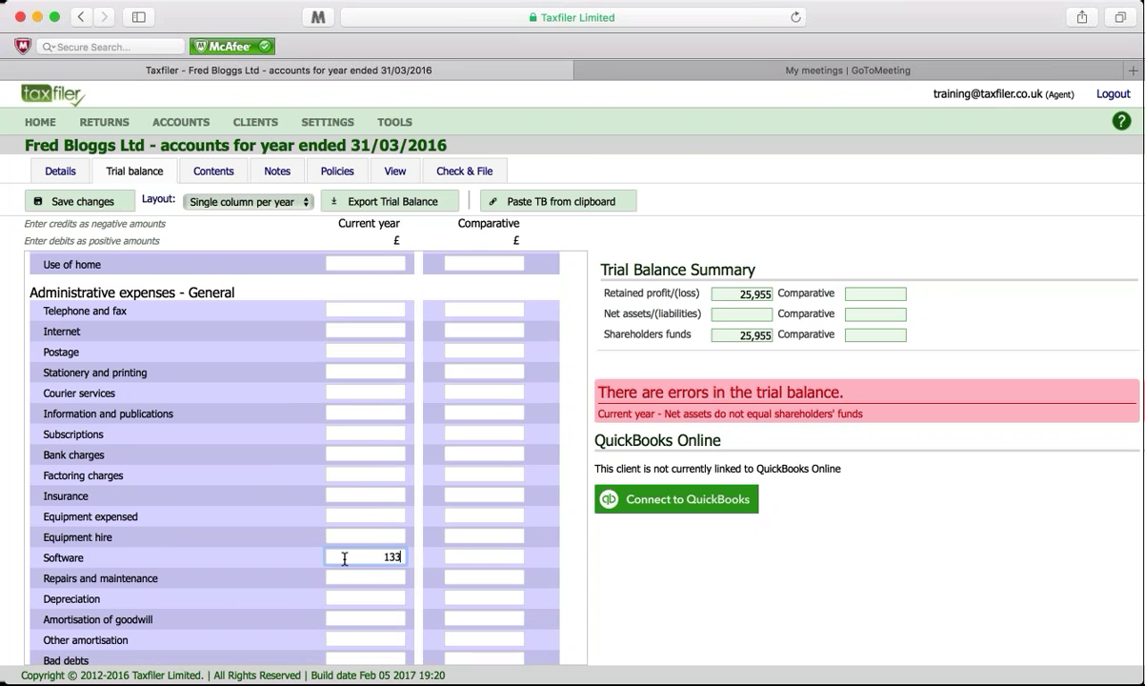
Step: Enter current-year Depreciation 487 and Sundry expenses 54, bringing retained profit to 25,281
scroll(352, 504, "down", 2)
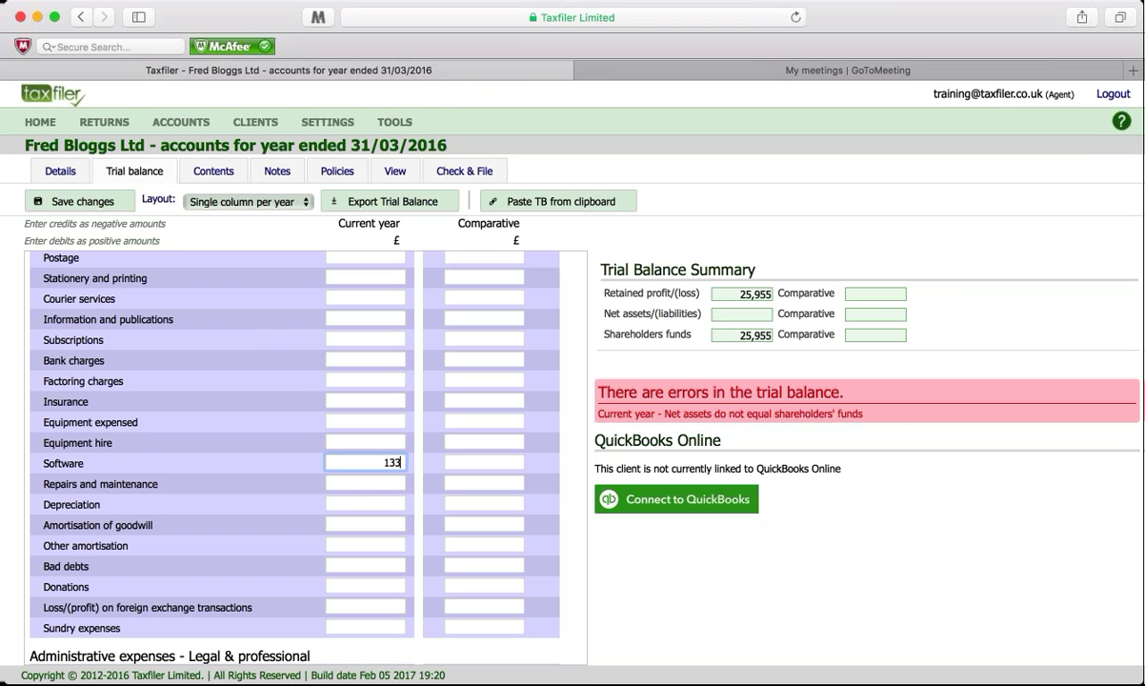
left_click(335, 503)
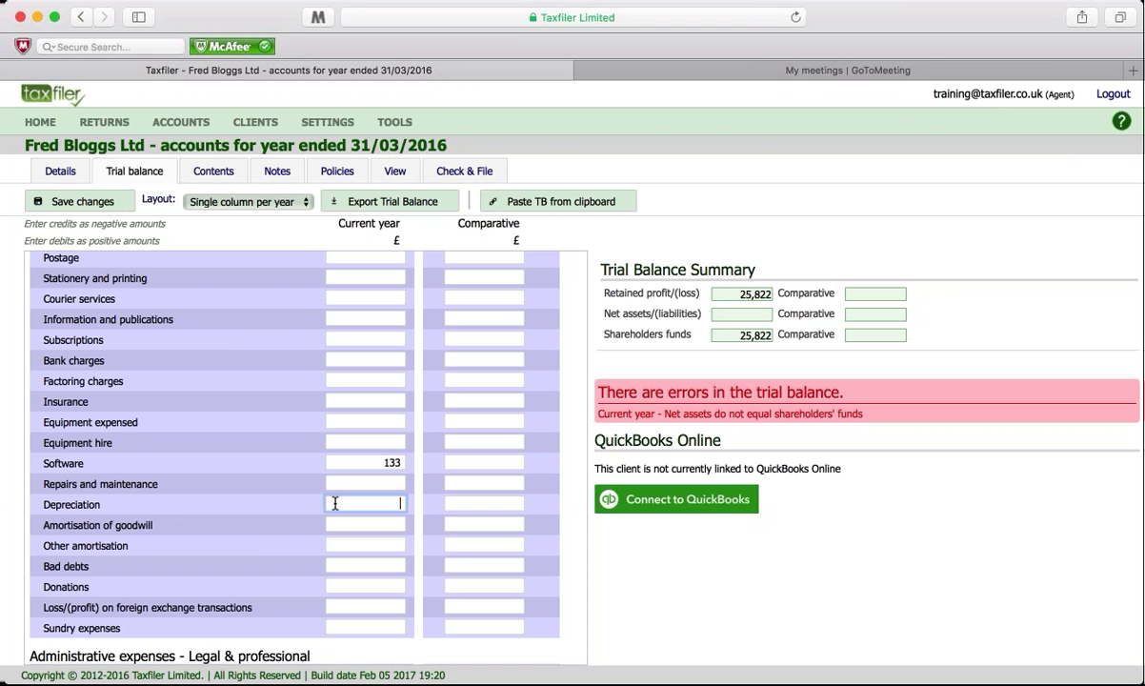
type("487")
scroll(319, 477, "down", 5)
left_click(366, 452)
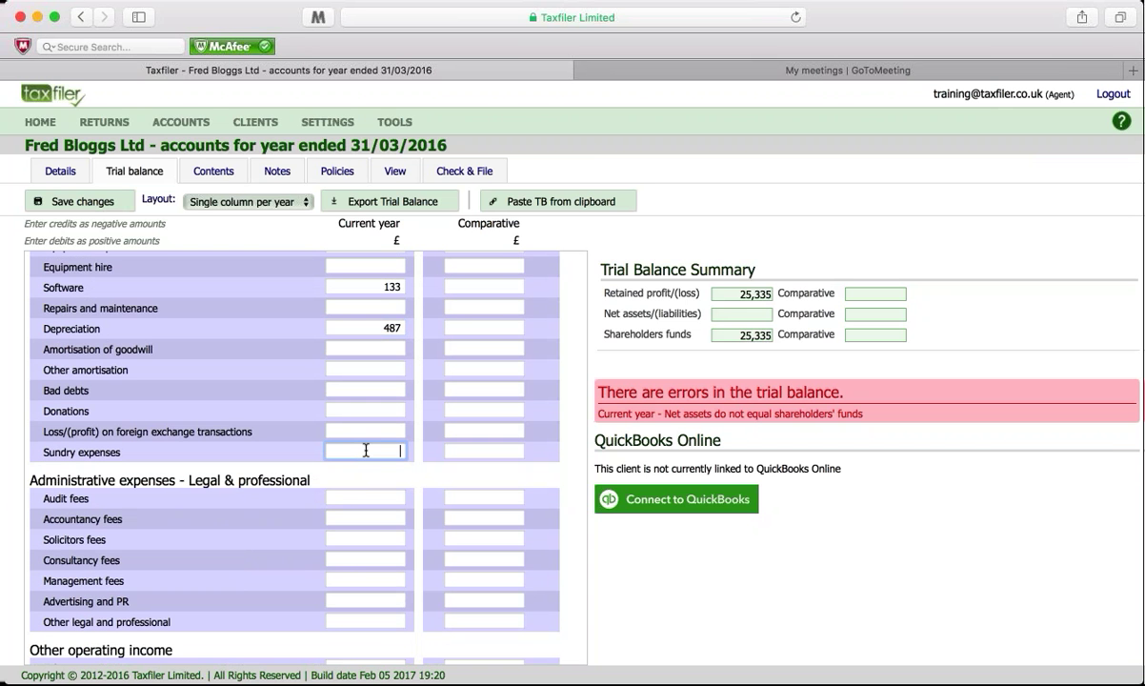
type("54")
scroll(273, 441, "up", 2)
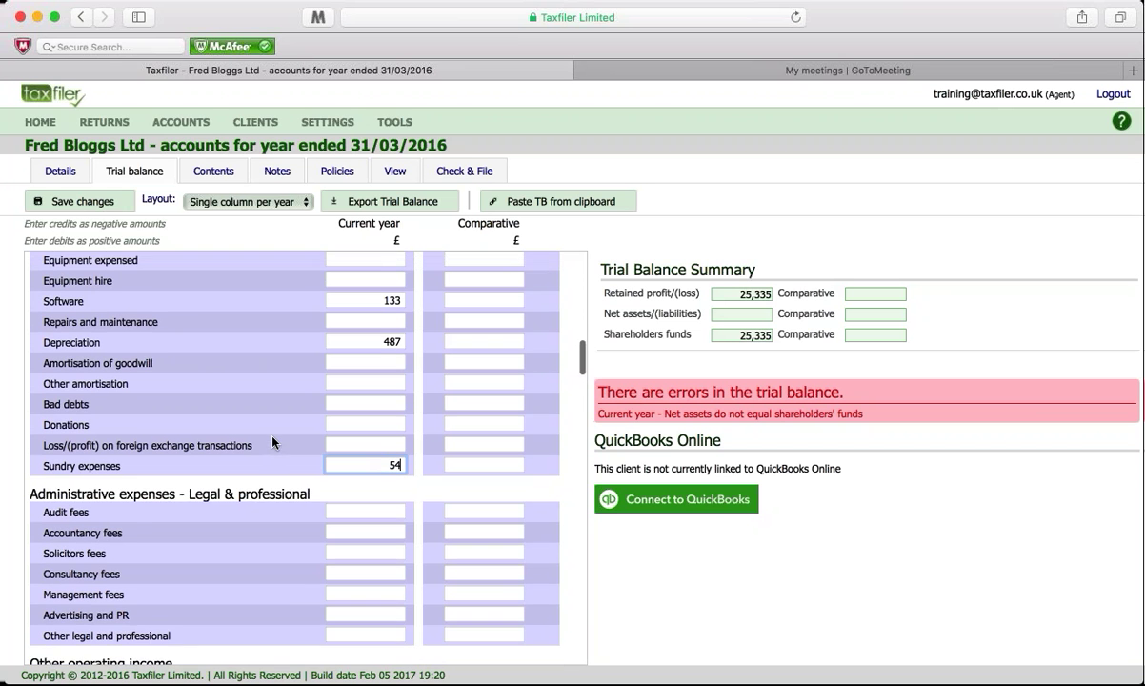
scroll(300, 549, "down", 2)
Step: Enter current-year Accountancy fees of 661, lowering retained profit to 24,620
left_click(348, 517)
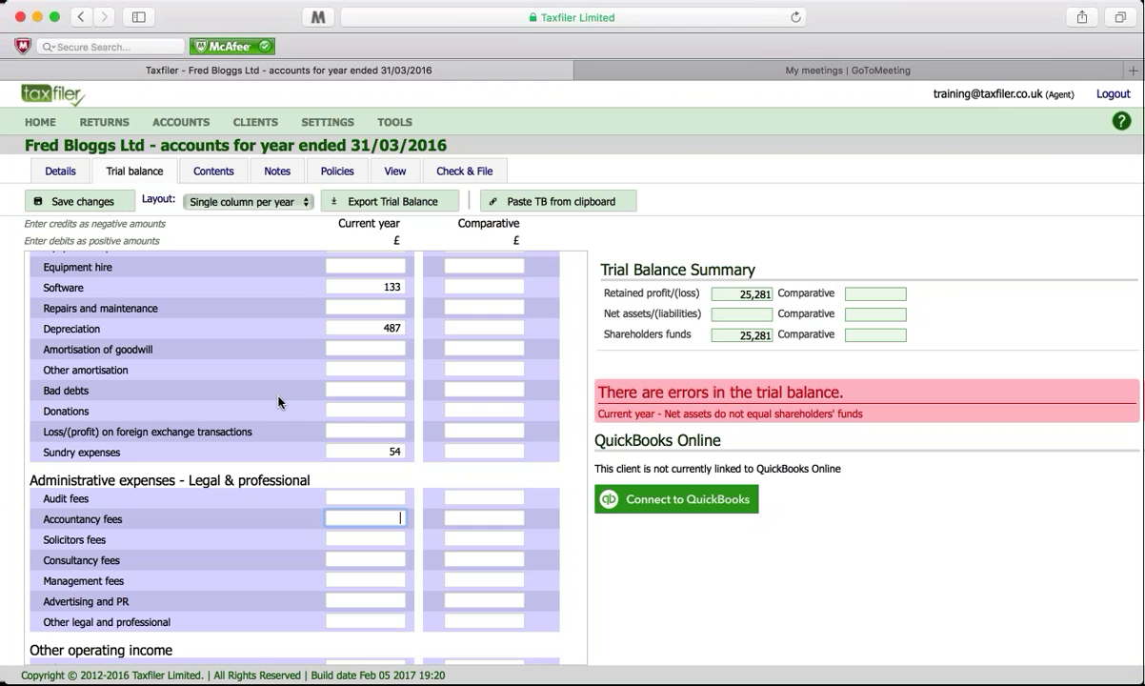
type("661")
scroll(276, 430, "down", 1)
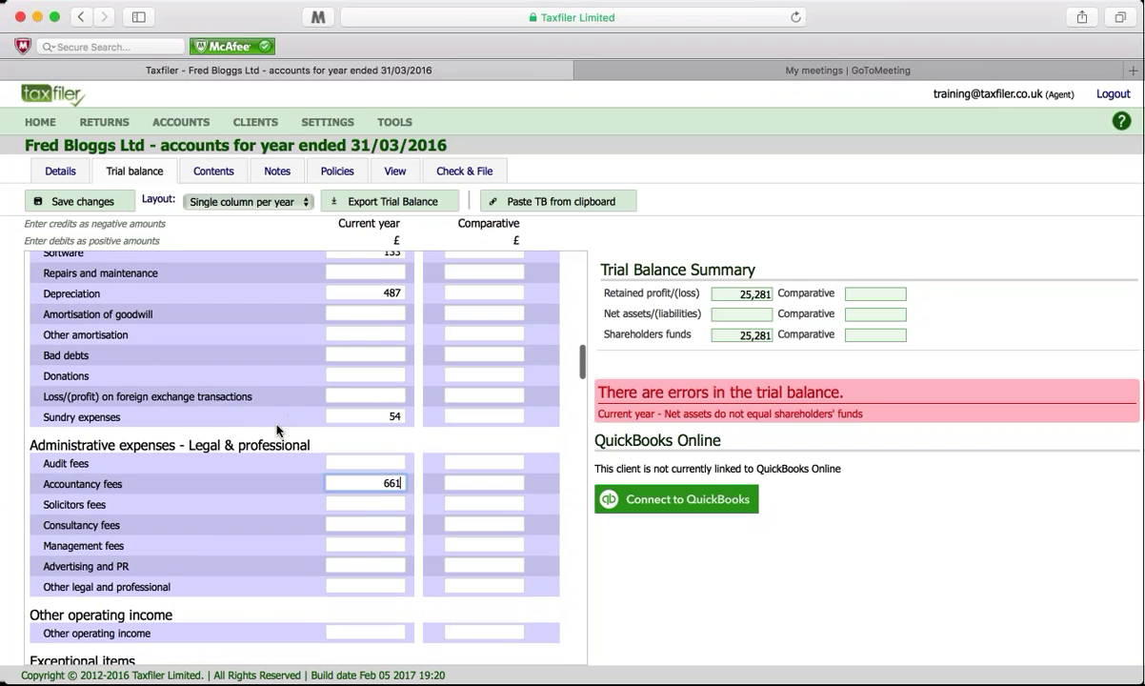
scroll(269, 434, "down", 3)
scroll(252, 468, "down", 1)
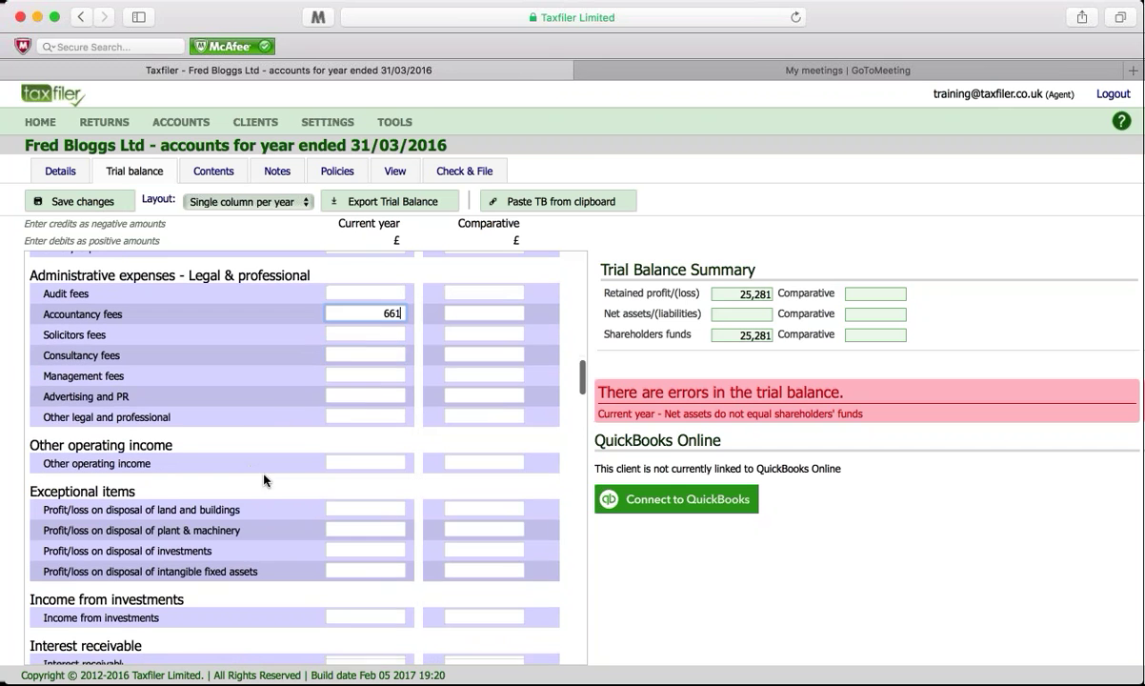
left_click(345, 464)
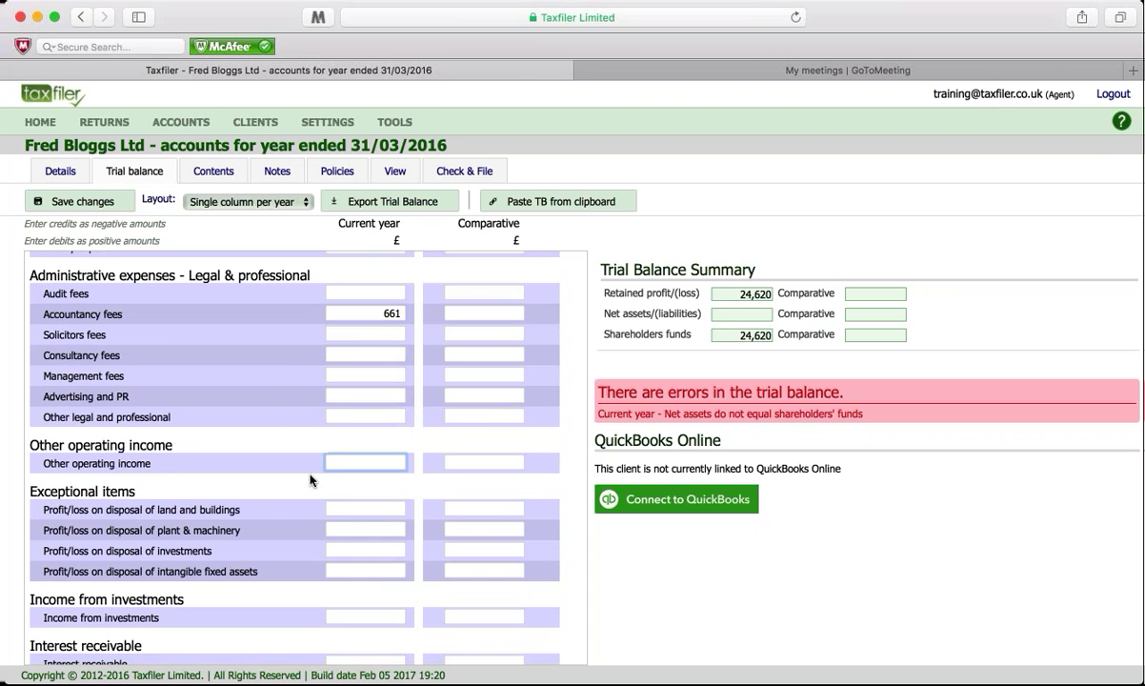
scroll(311, 476, "down", 3)
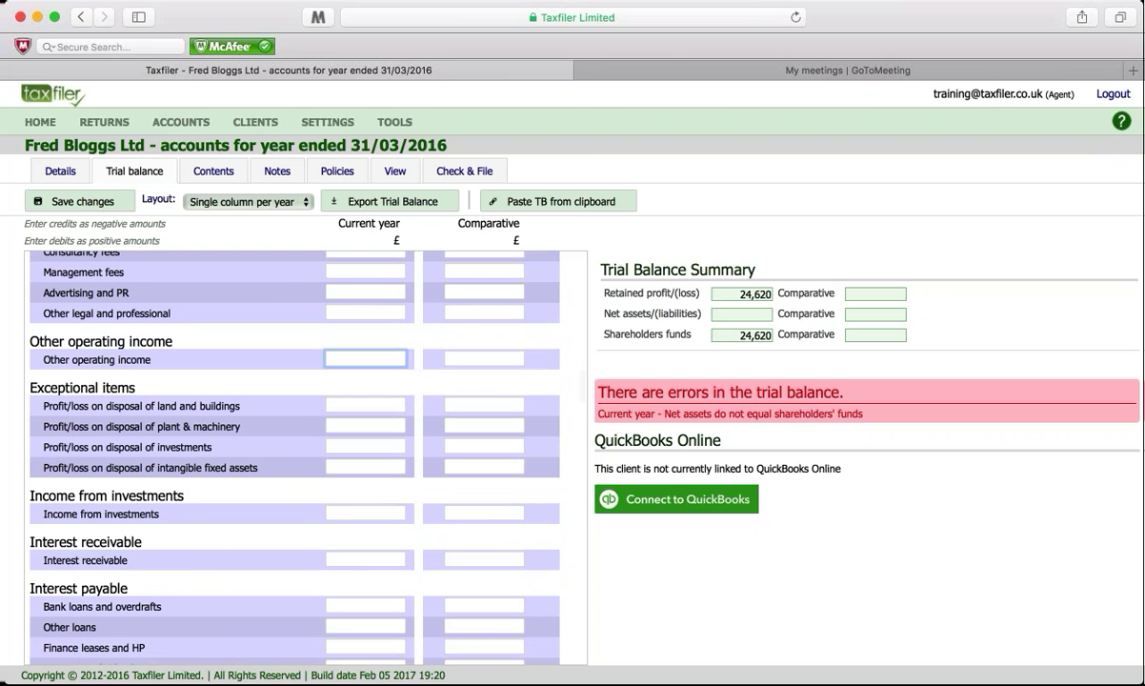
Step: Enter -1 for current-year Interest receivable and 4902 for current-year Corporation tax
left_click(347, 560)
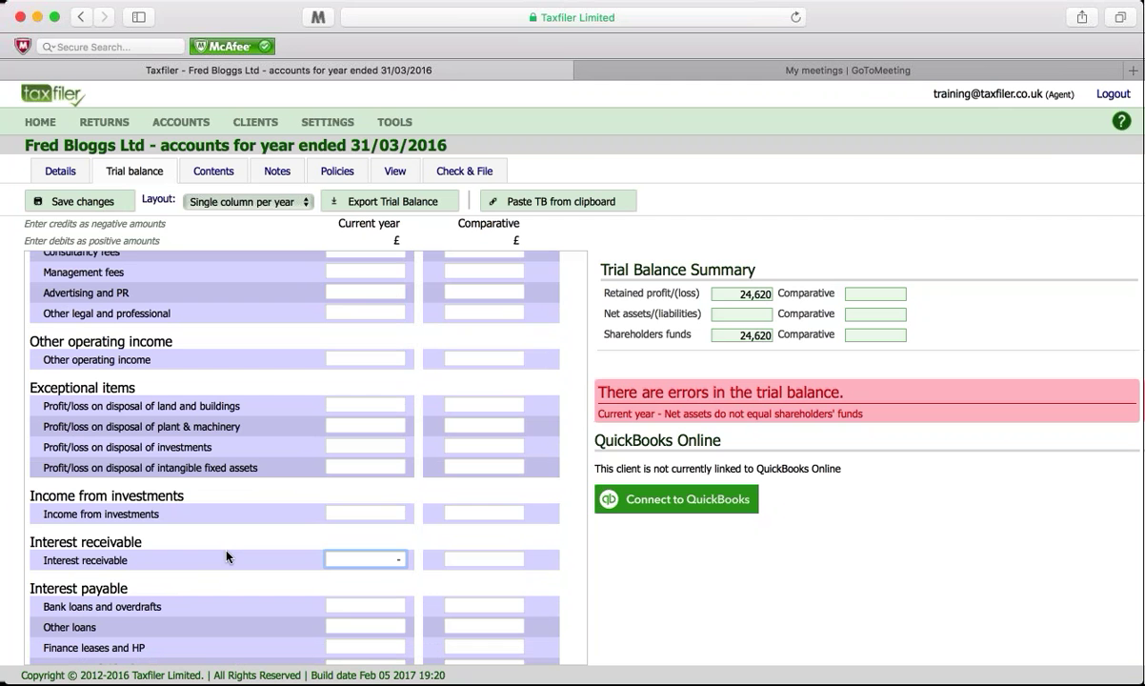
type("-1")
scroll(185, 521, "down", 1)
scroll(190, 521, "down", 1)
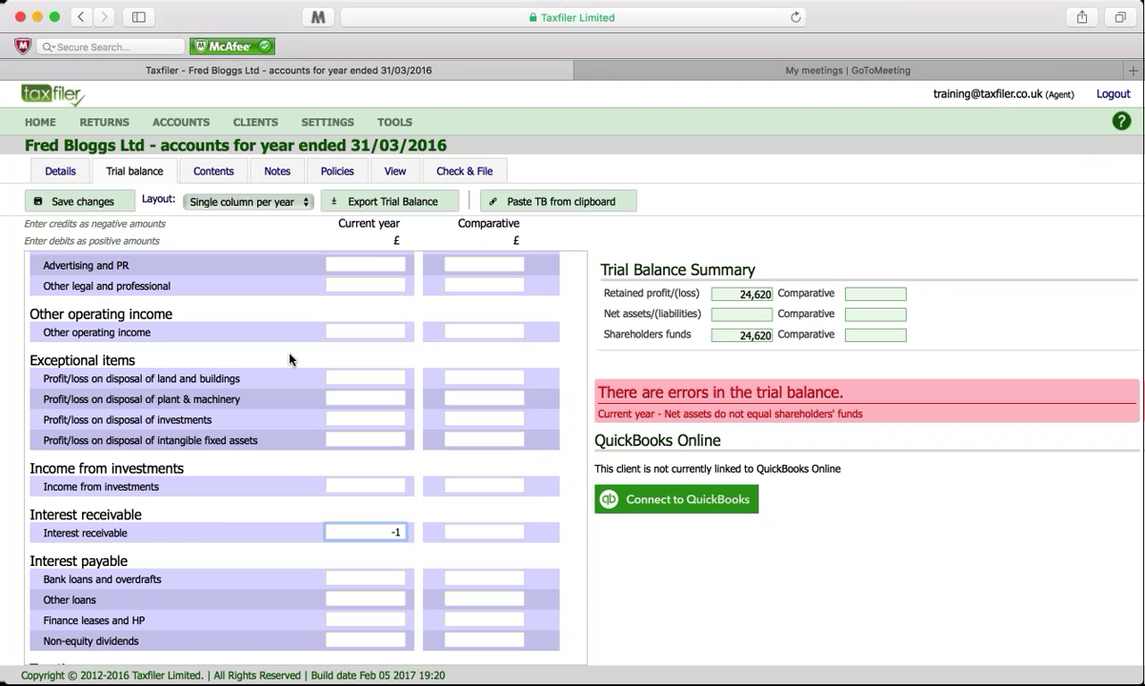
scroll(291, 359, "down", 3)
scroll(290, 359, "down", 2)
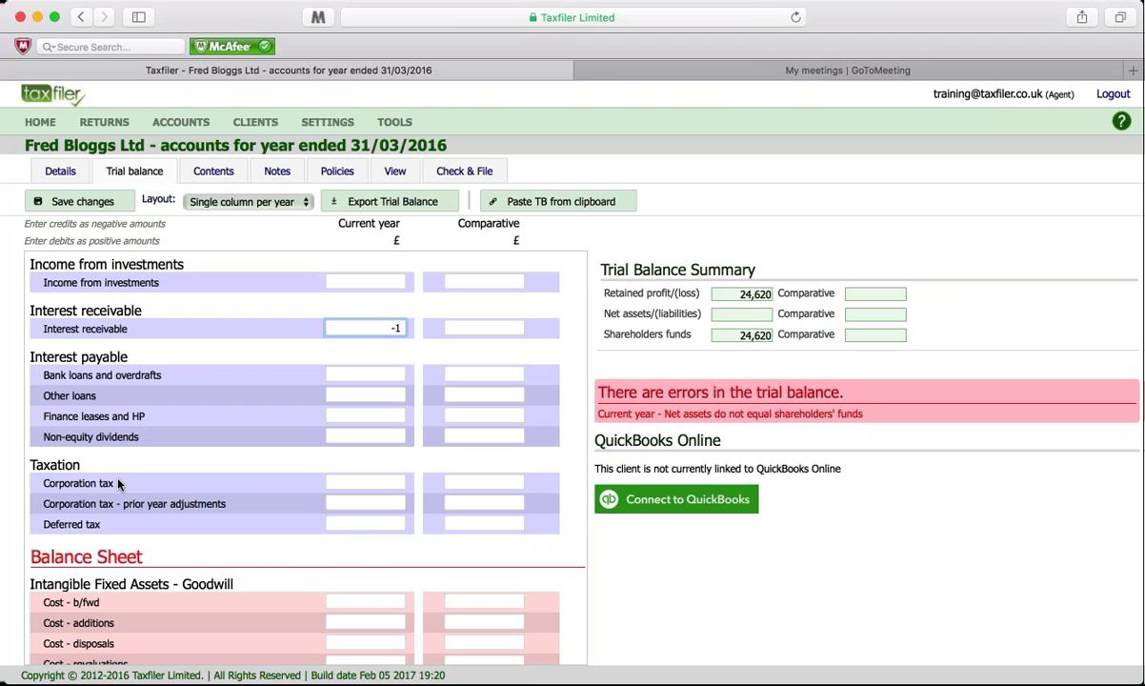
left_click(344, 483)
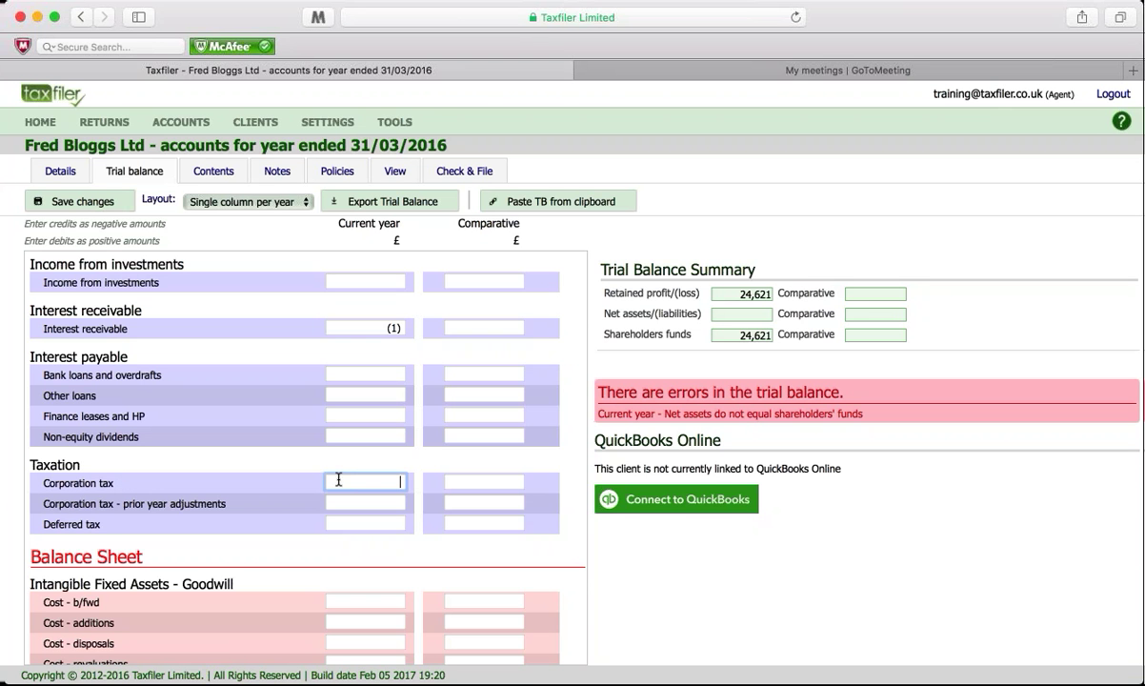
type("4902")
Step: Scroll the trial balance past Taxation down to the Balance Sheet heading and Goodwill rows
scroll(220, 403, "up", 15)
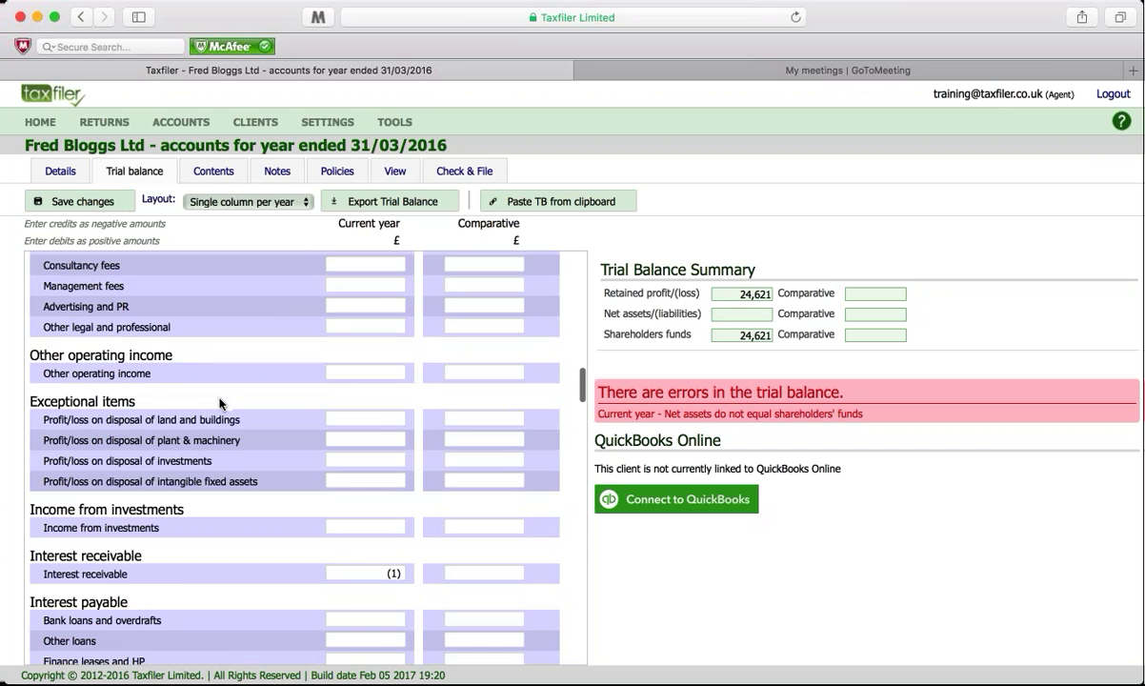
scroll(220, 403, "up", 10)
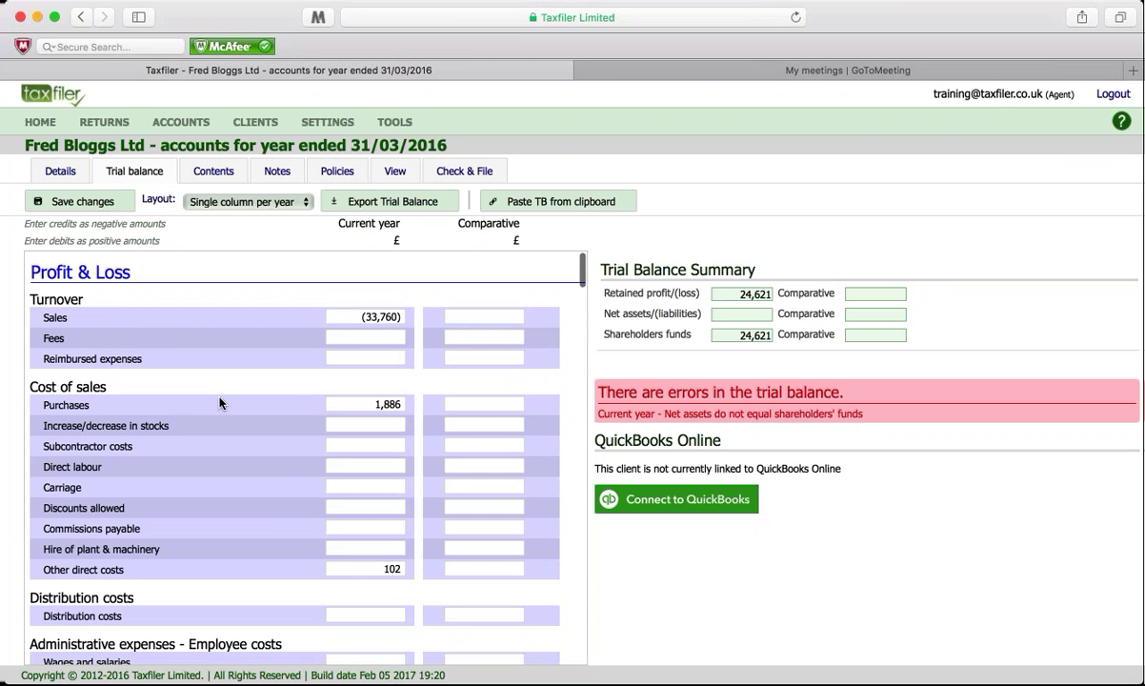
scroll(234, 408, "down", 5)
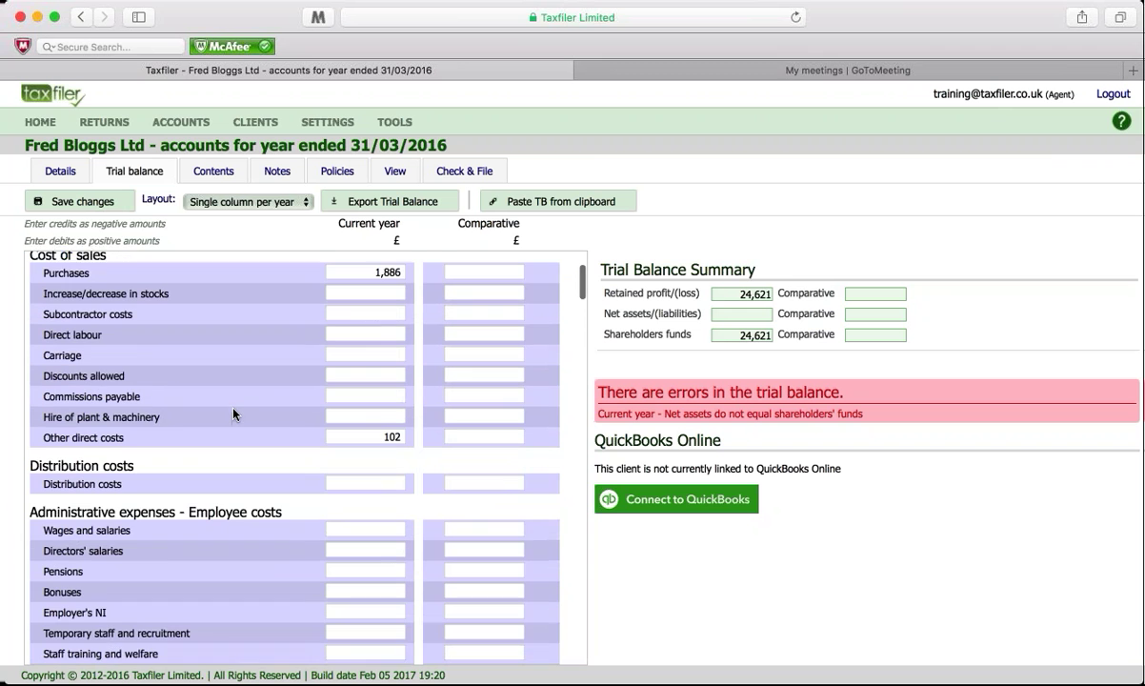
scroll(234, 413, "down", 9)
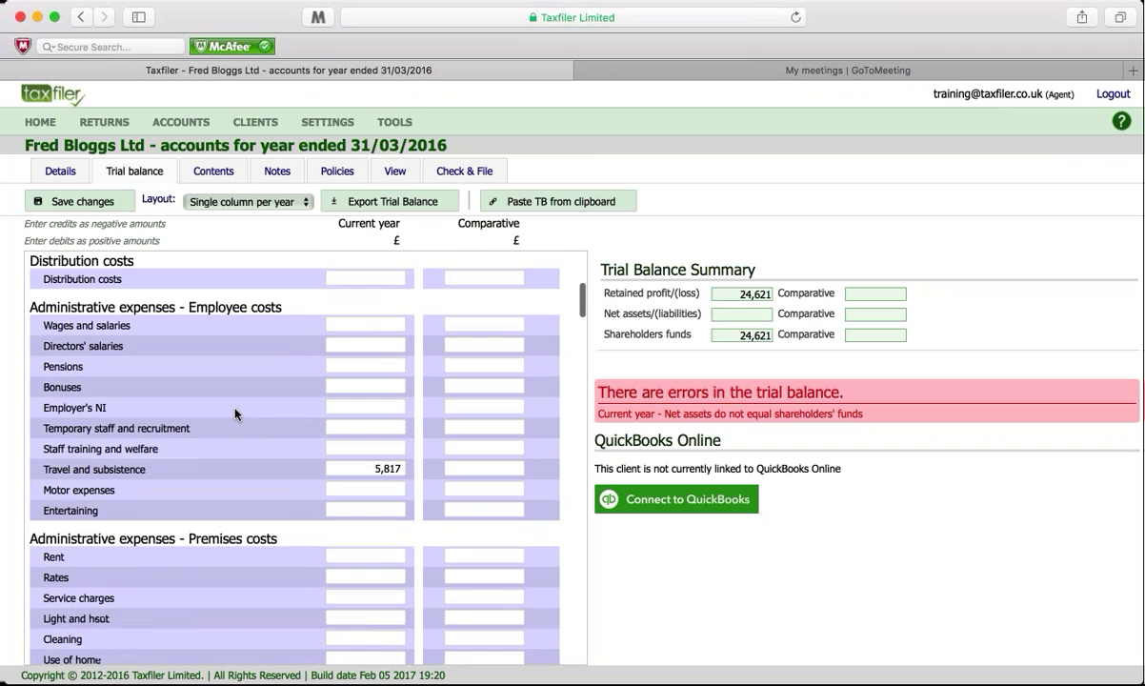
scroll(235, 413, "down", 5)
scroll(235, 413, "down", 4)
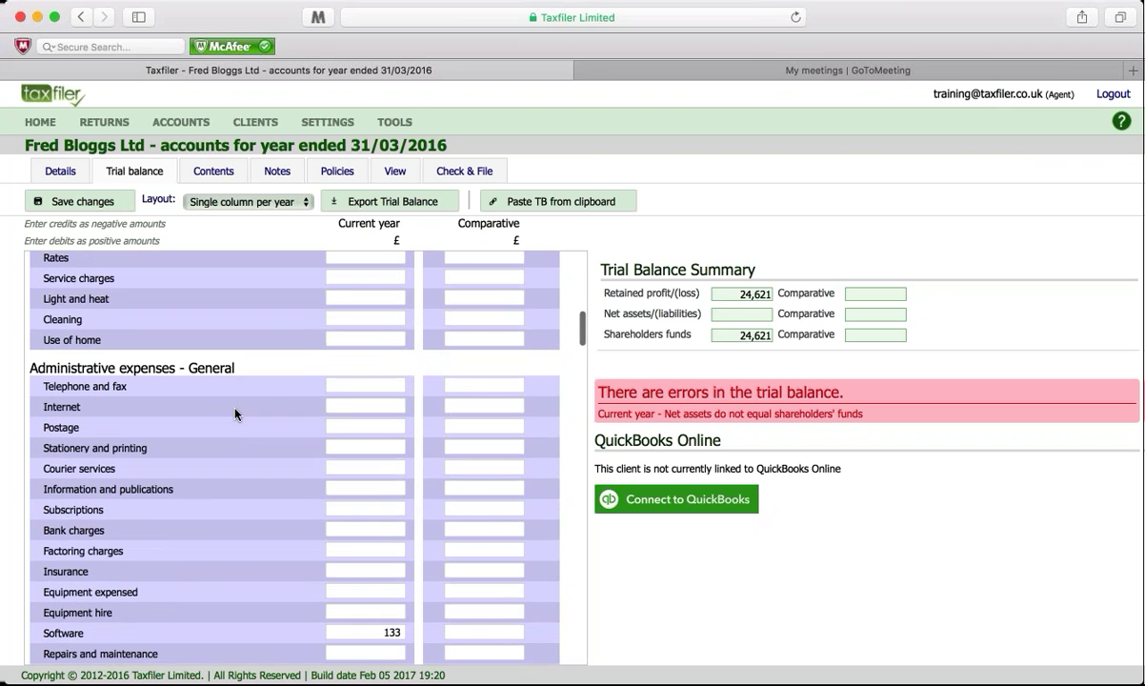
scroll(235, 413, "down", 6)
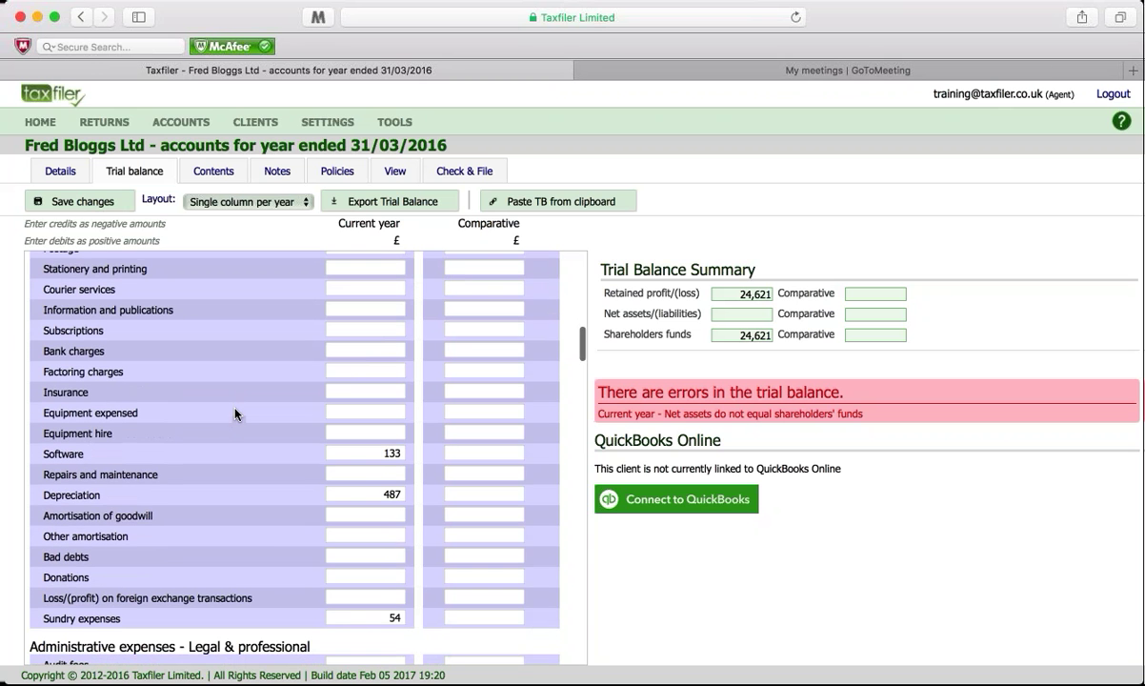
scroll(236, 414, "down", 3)
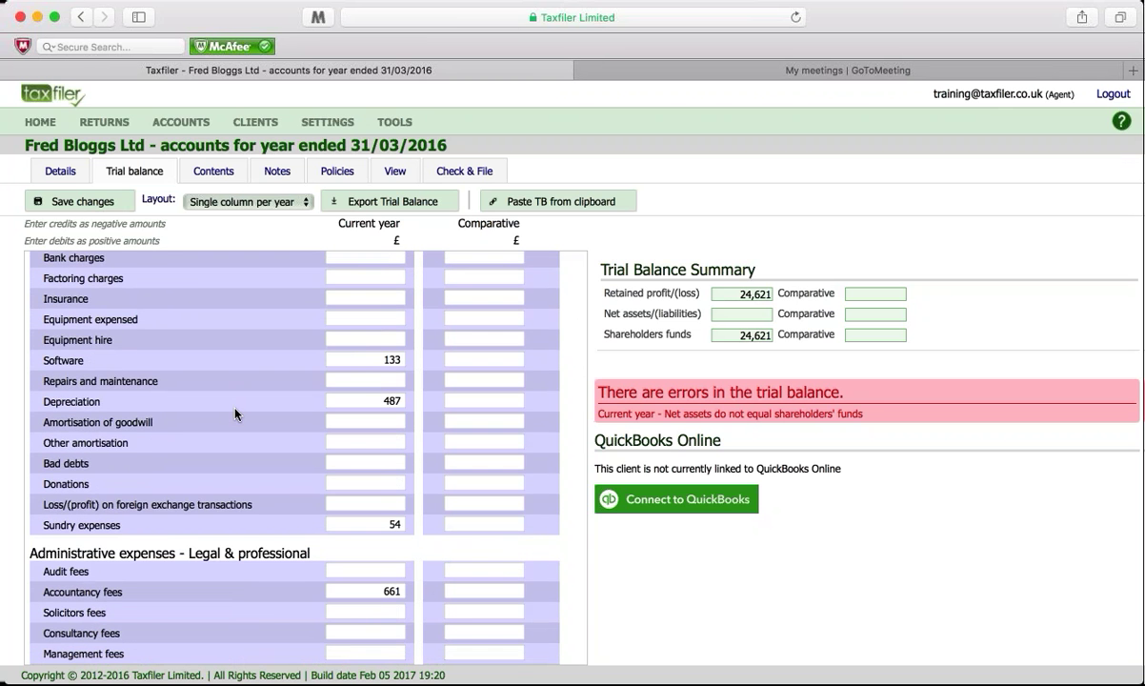
scroll(236, 413, "down", 16)
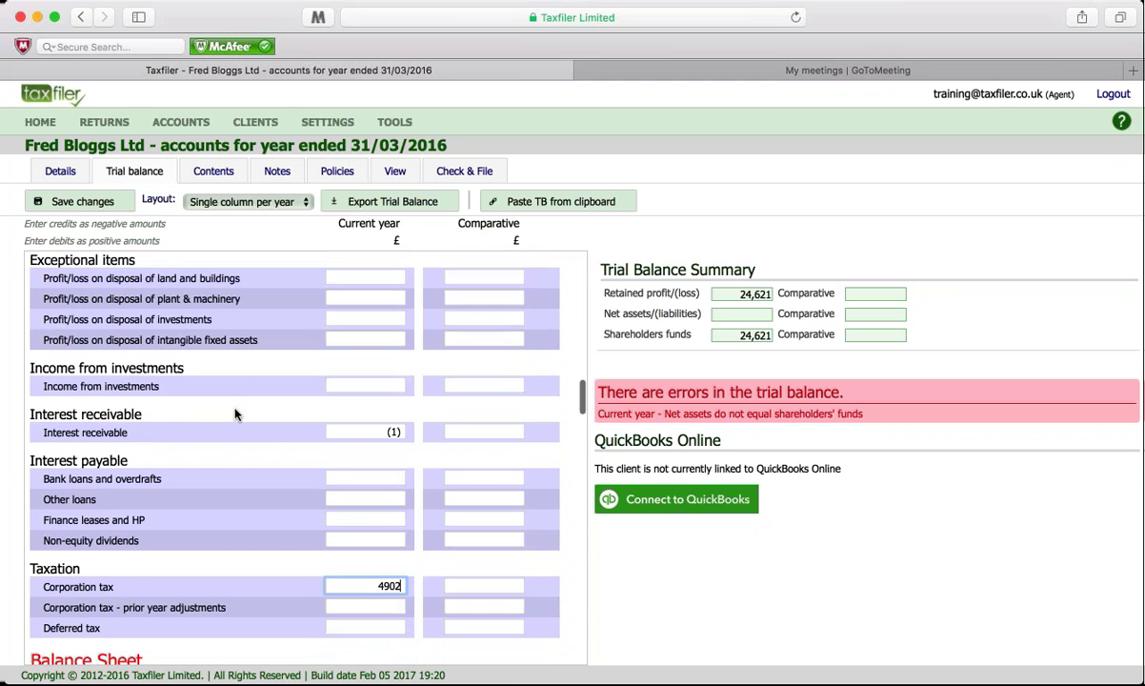
scroll(235, 413, "down", 10)
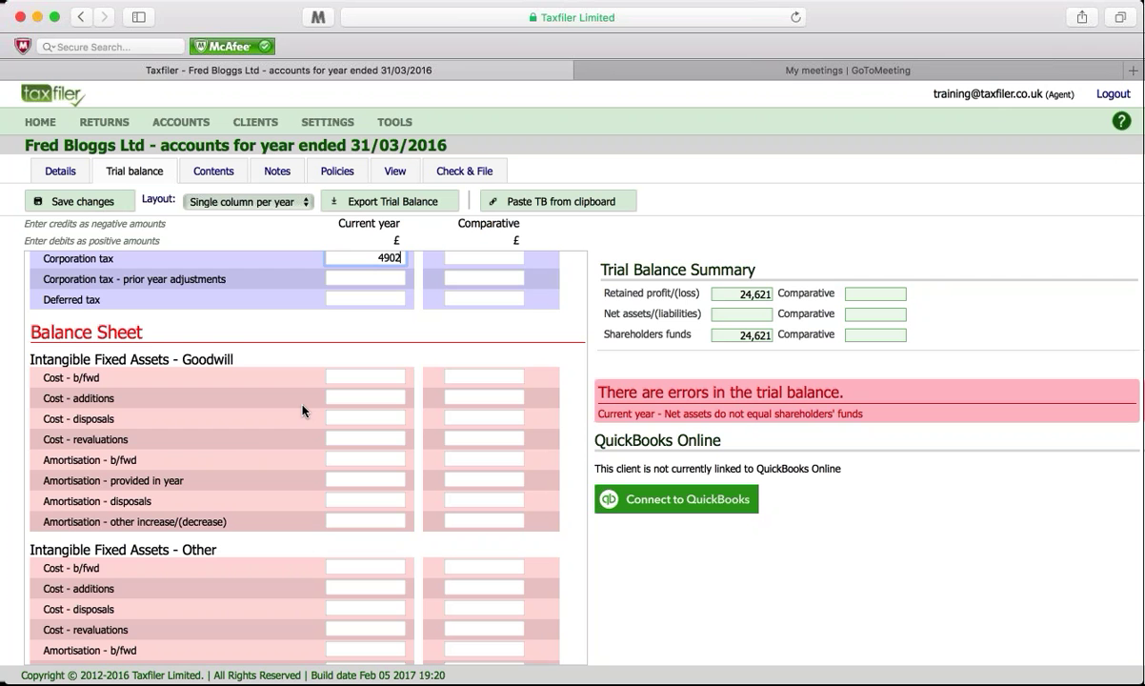
Step: Enter 1349 as the current-year Fixtures & fittings cost brought forward
scroll(302, 411, "down", 5)
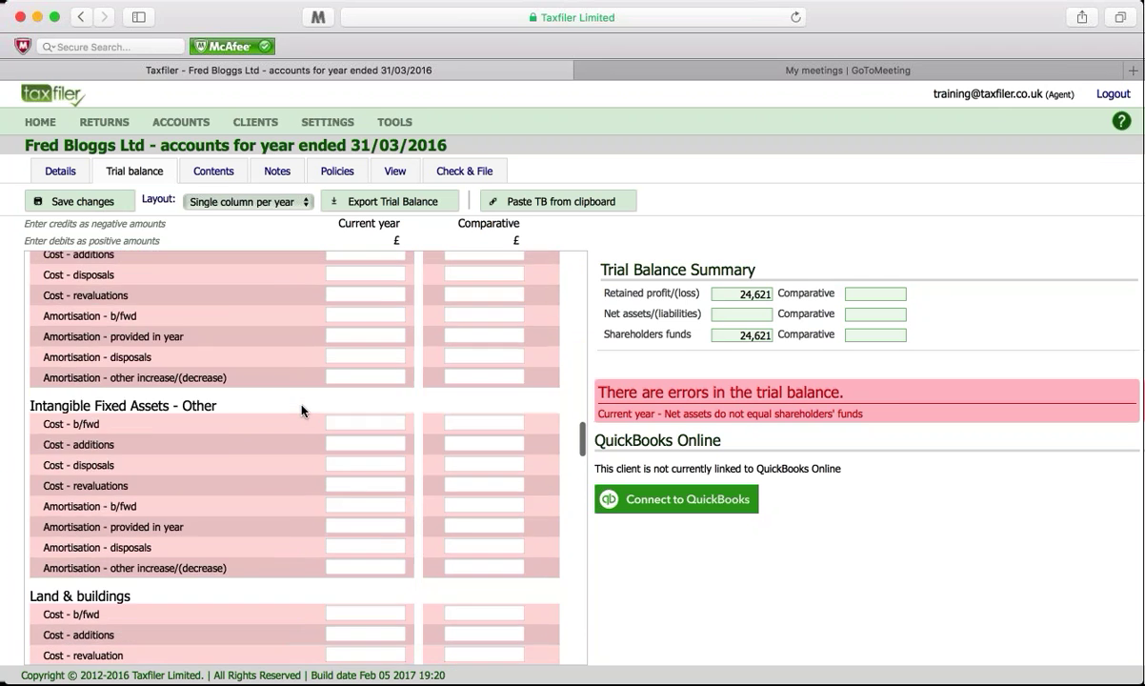
scroll(302, 411, "down", 7)
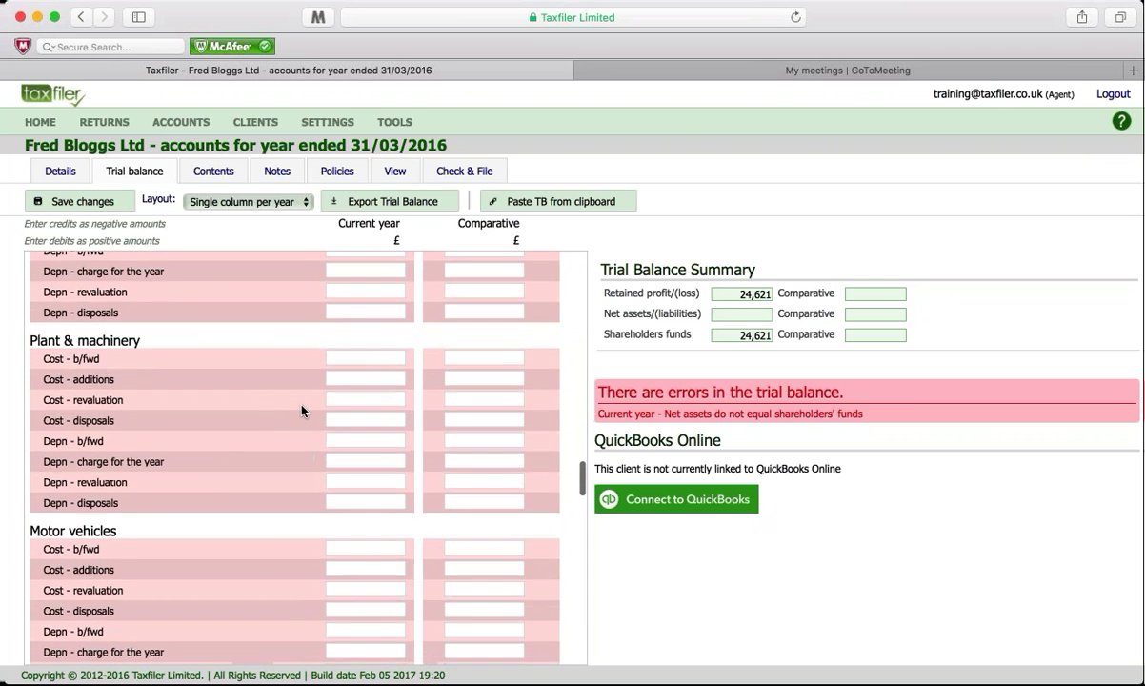
scroll(258, 401, "down", 3)
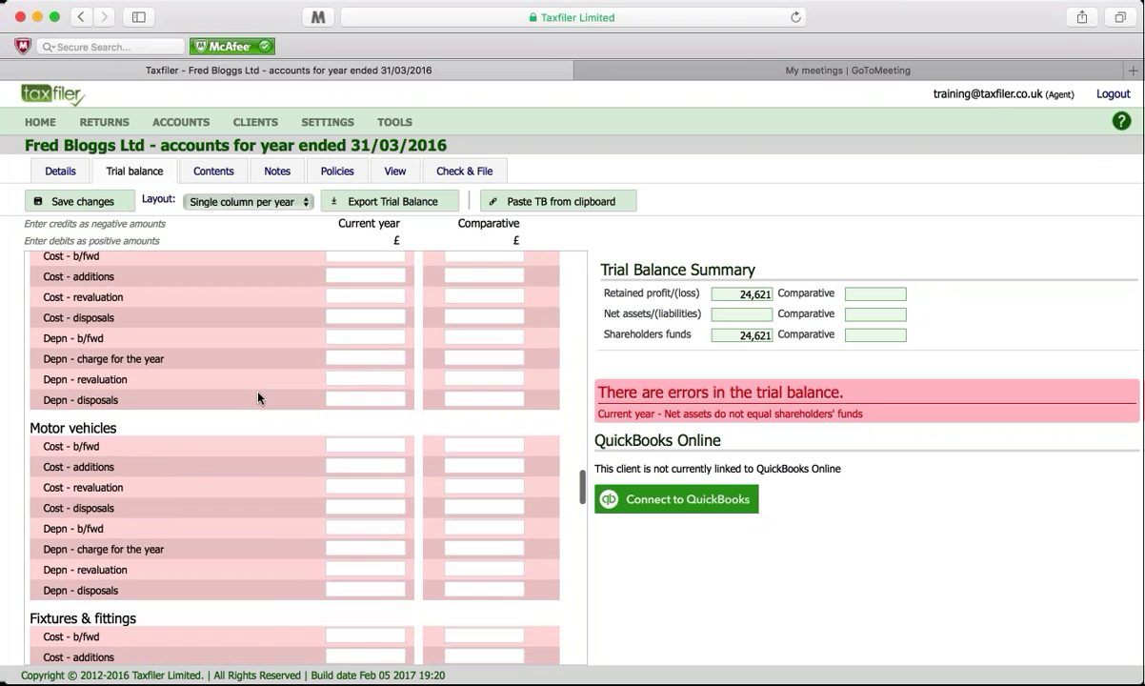
scroll(257, 399, "down", 5)
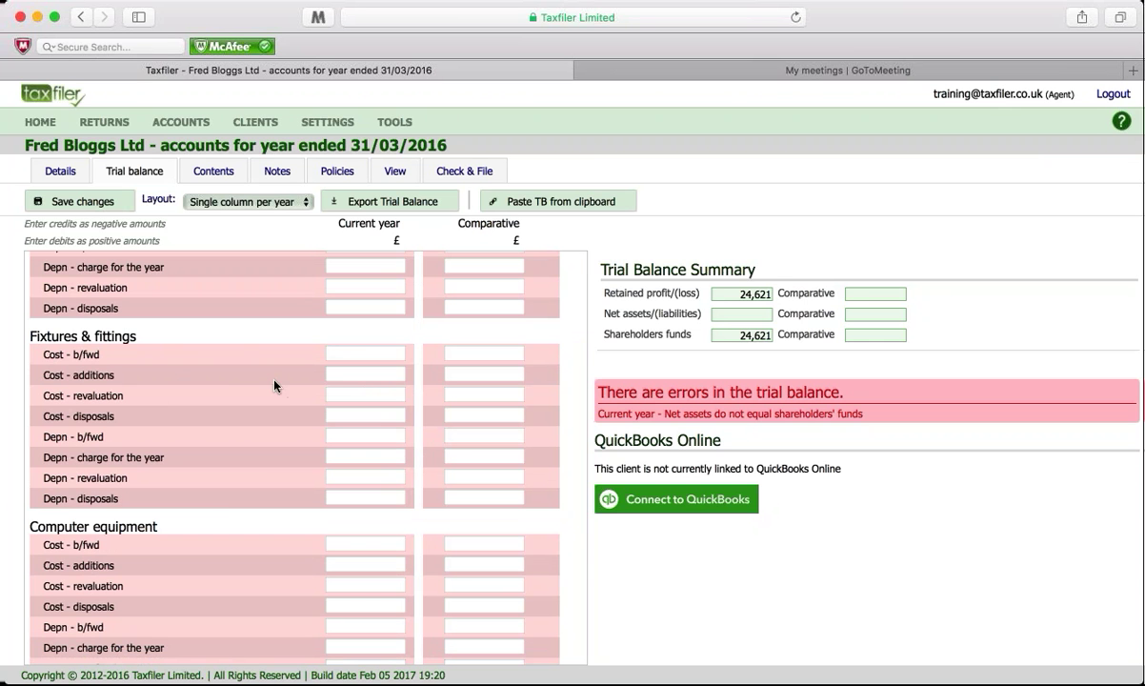
left_click(342, 354)
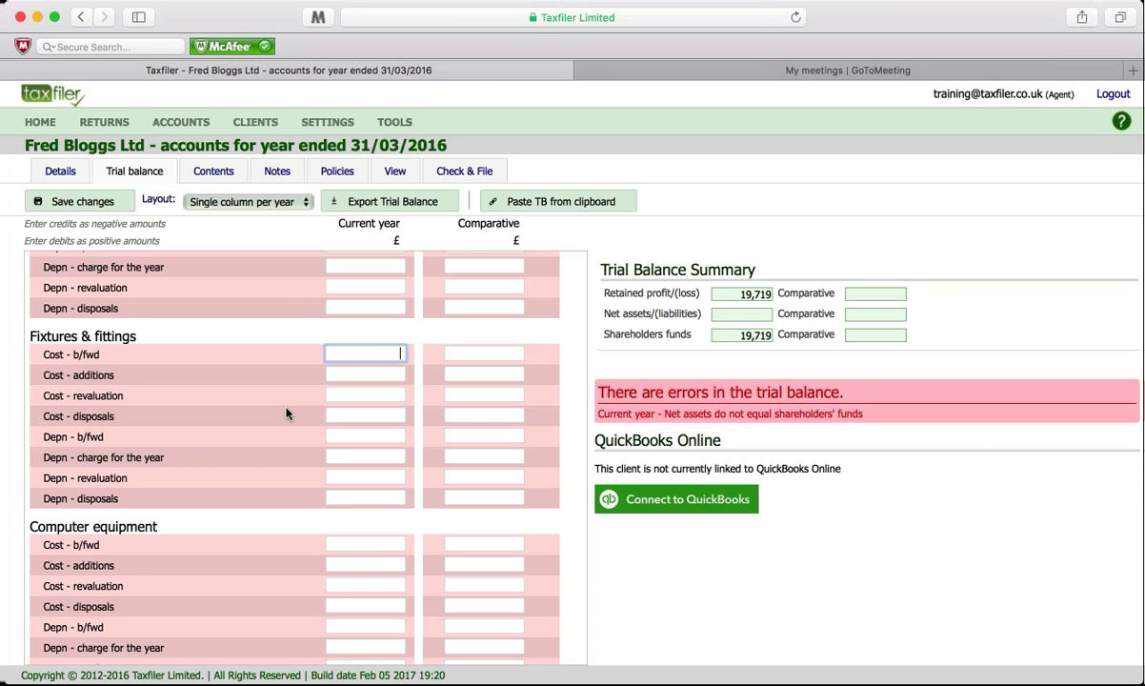
type("1349")
Step: Enter Fixtures & fittings additions 599, depreciation brought forward -337 and charge for the year -487
left_click(347, 374)
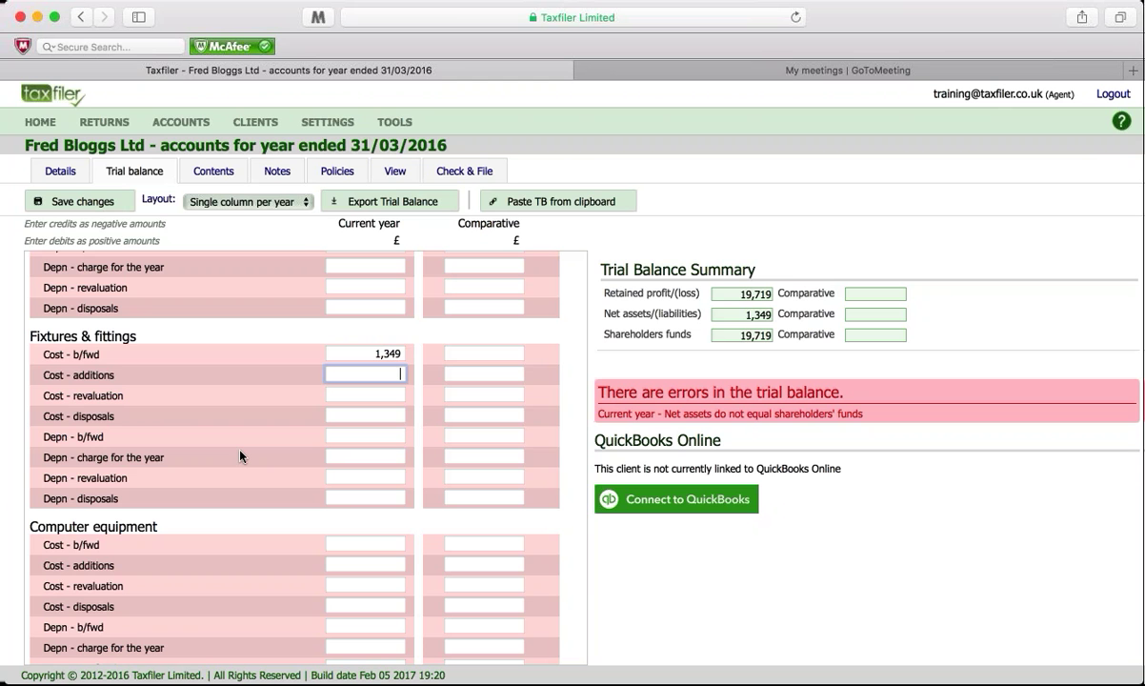
type("599")
left_click(352, 438)
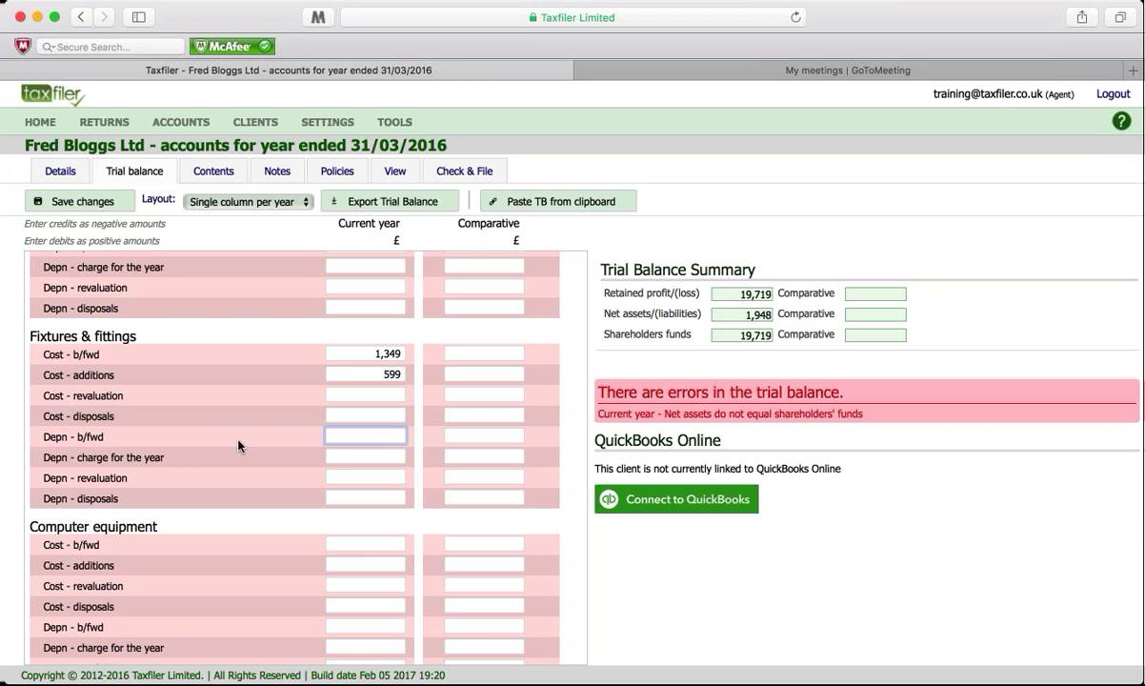
type("-337")
left_click(341, 457)
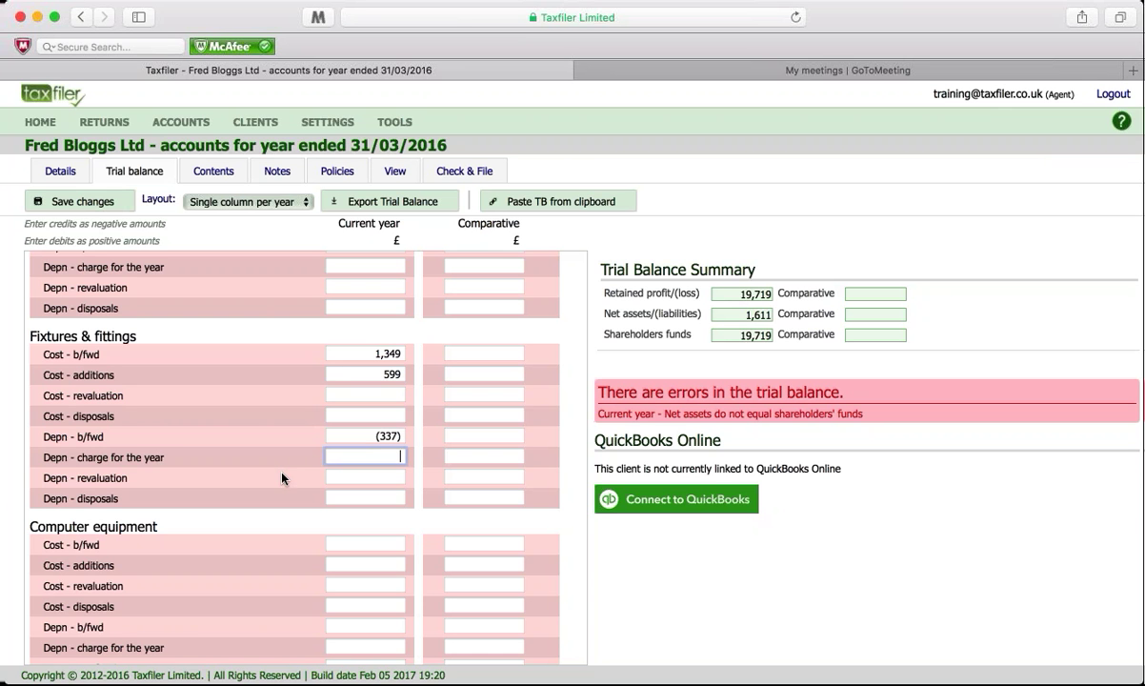
type("-487")
scroll(250, 499, "down", 1)
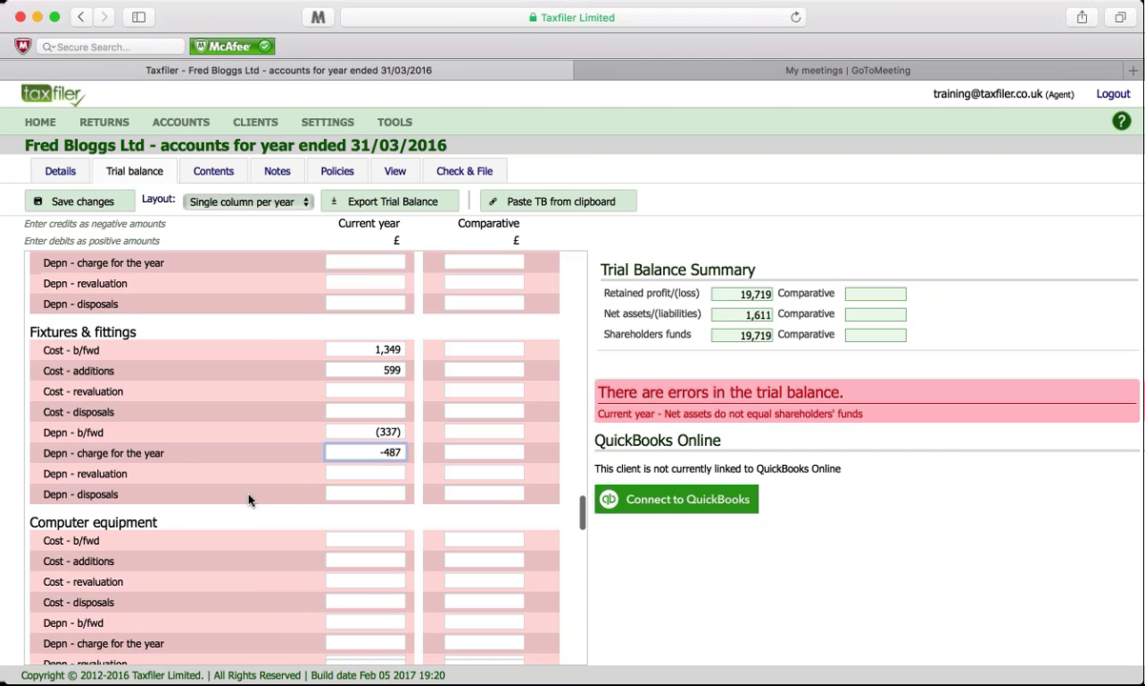
scroll(250, 499, "down", 2)
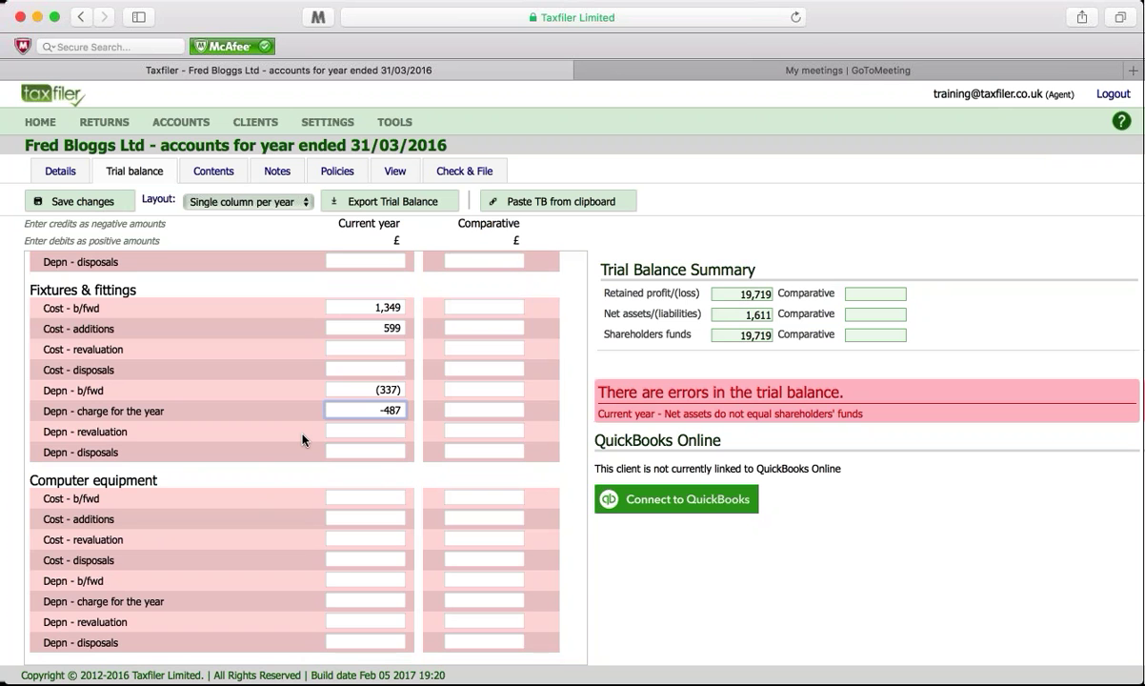
scroll(302, 440, "down", 3)
scroll(302, 439, "down", 2)
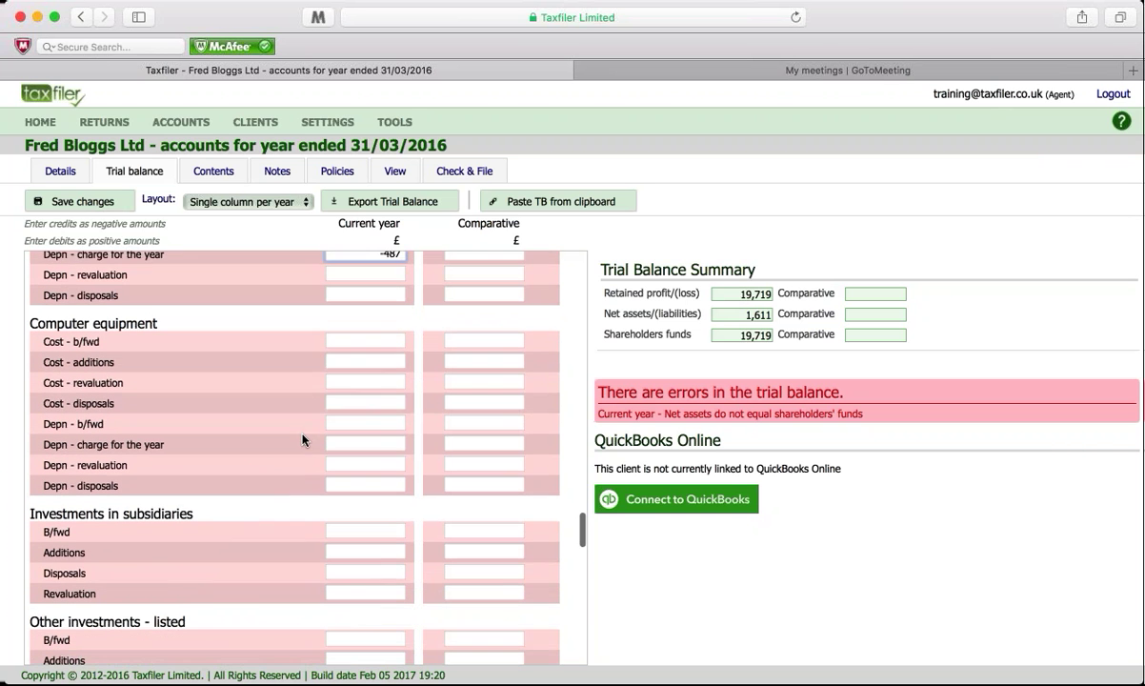
scroll(302, 439, "down", 1)
scroll(227, 474, "down", 5)
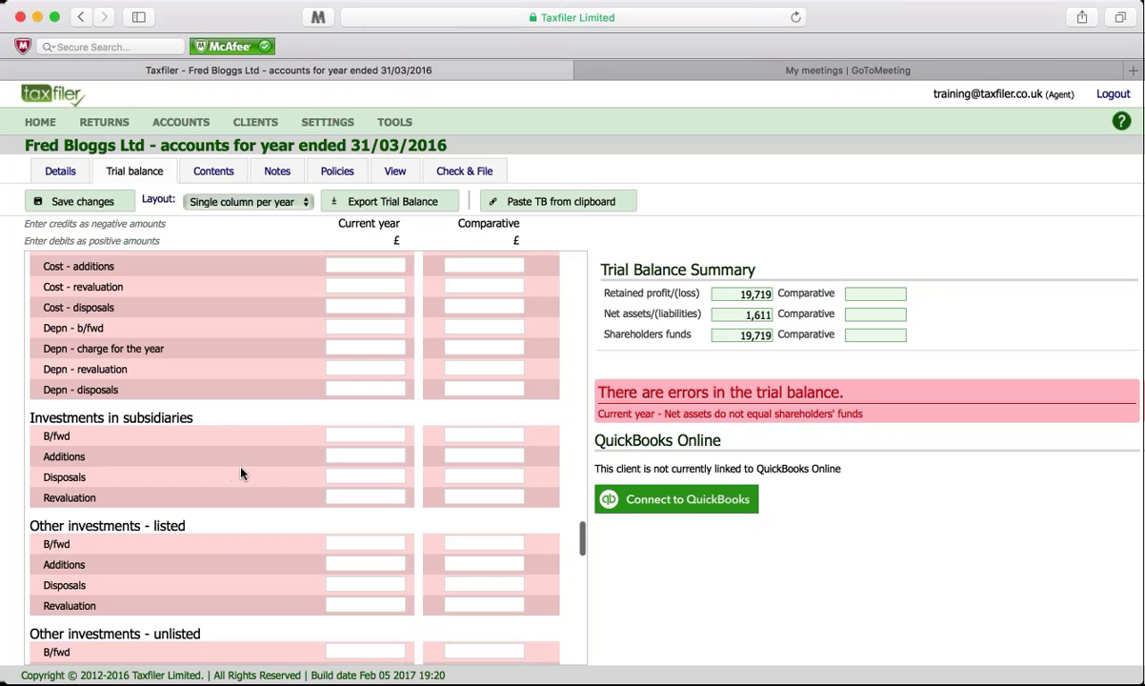
Step: Enter 978 as current-year Trade debtors
scroll(244, 474, "down", 2)
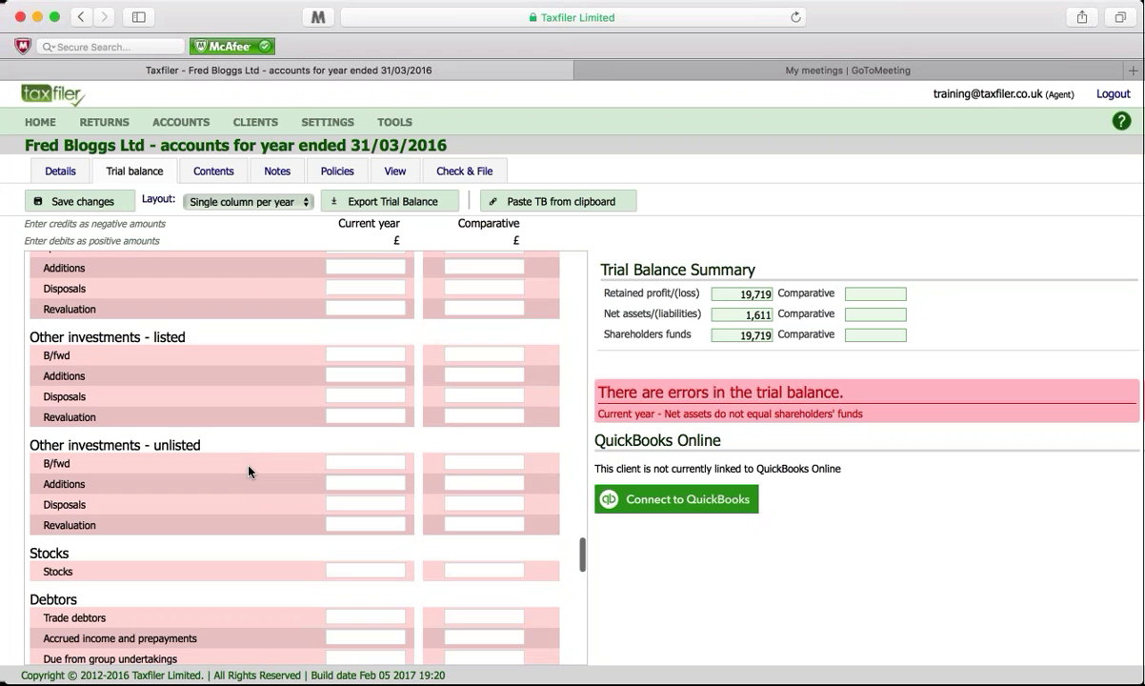
scroll(250, 470, "down", 2)
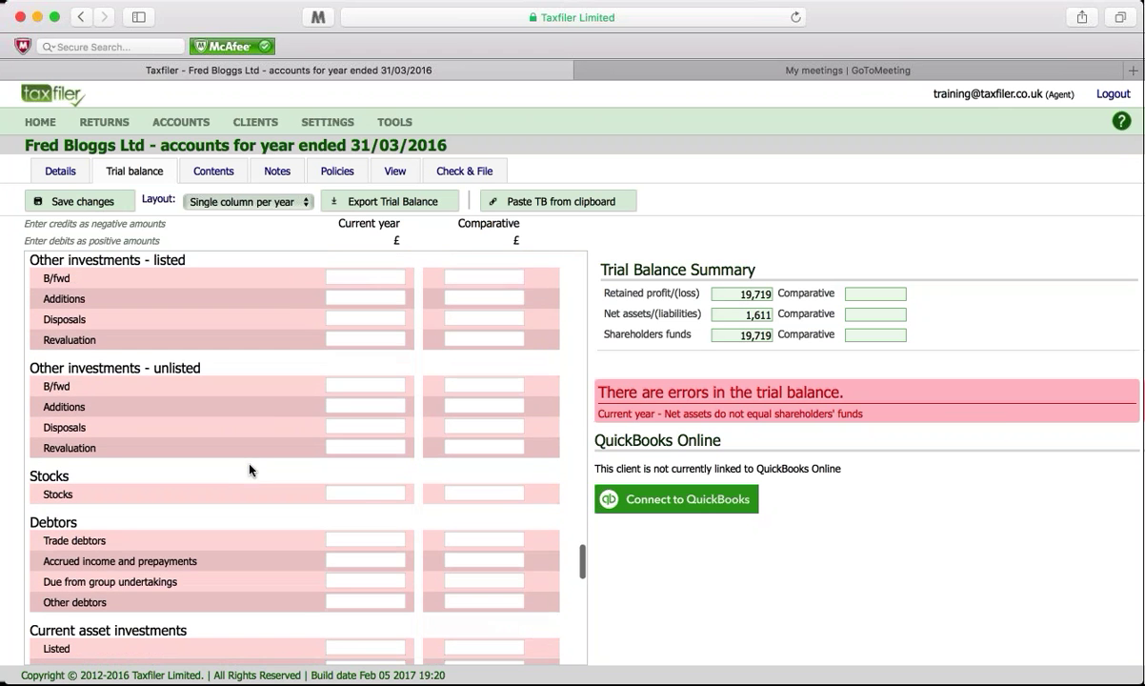
scroll(238, 468, "down", 3)
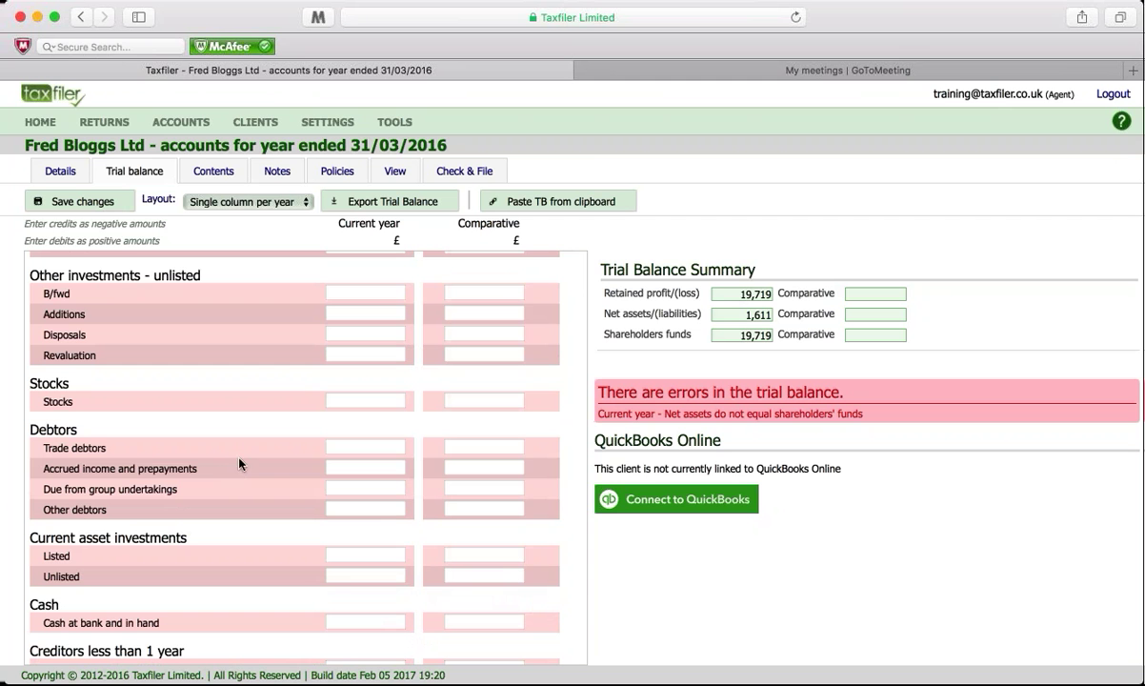
left_click(336, 449)
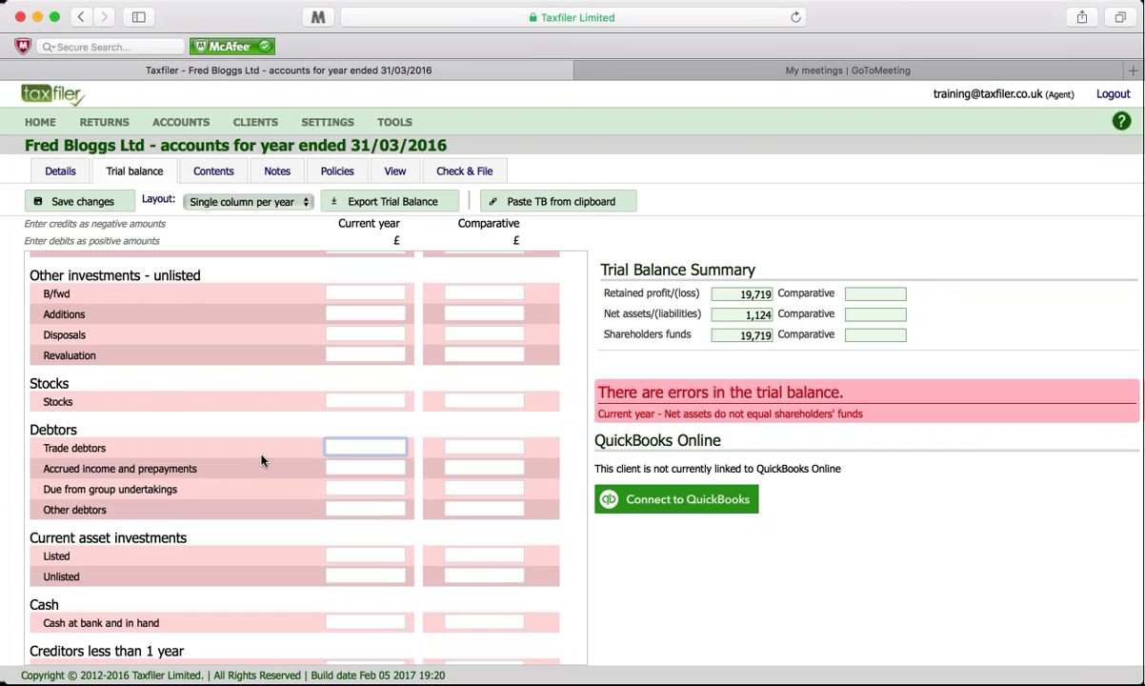
type("978")
scroll(224, 533, "down", 5)
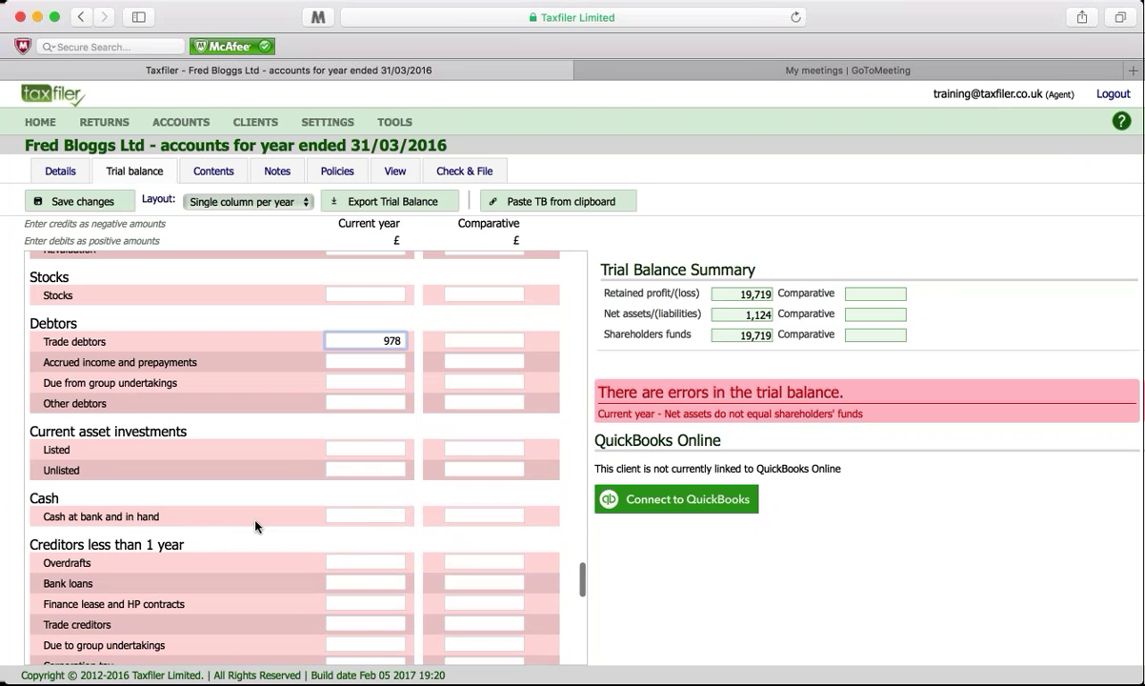
Step: Enter 5802 as current-year Cash at bank and in hand
left_click(351, 515)
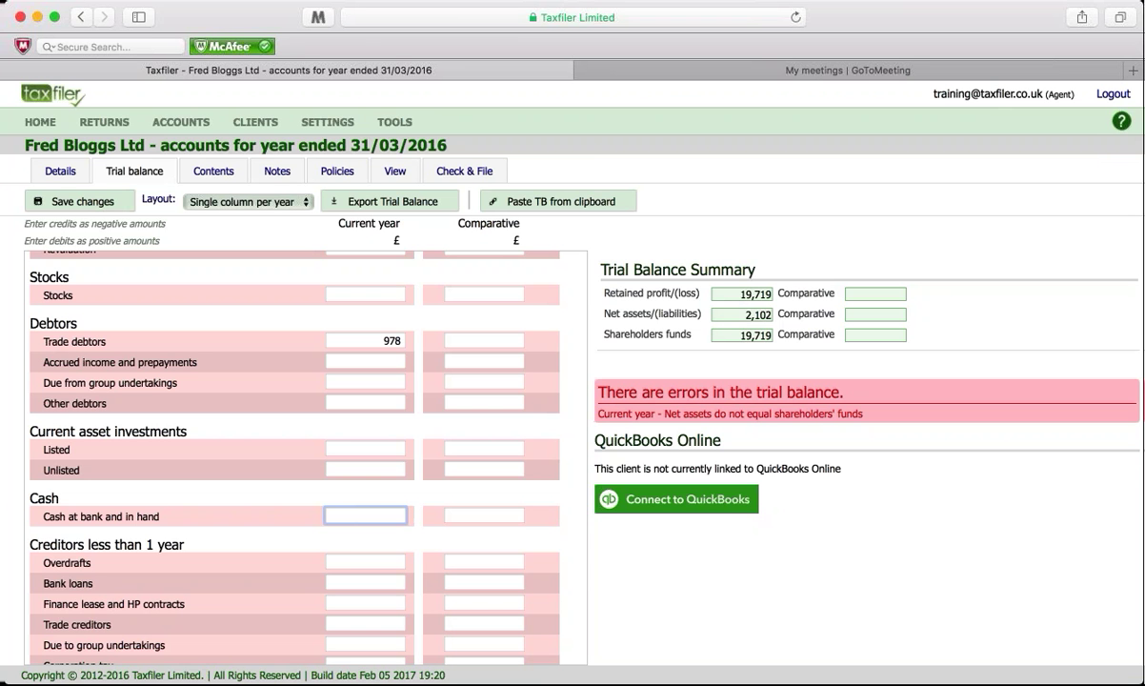
left_click(363, 560)
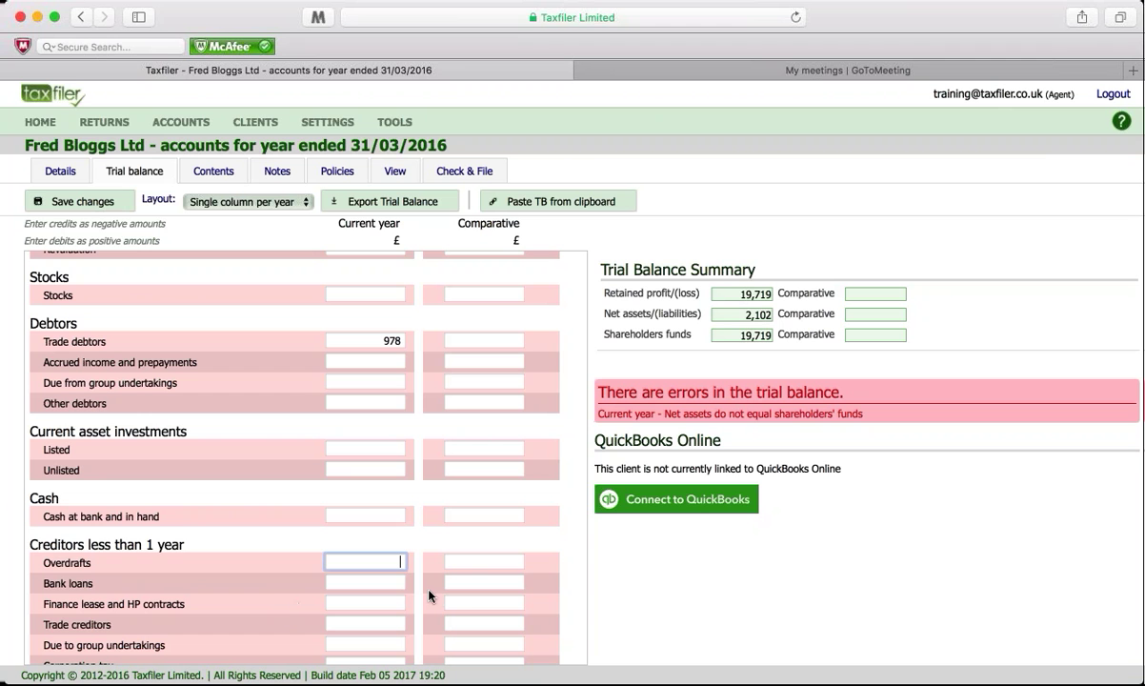
left_click(500, 516)
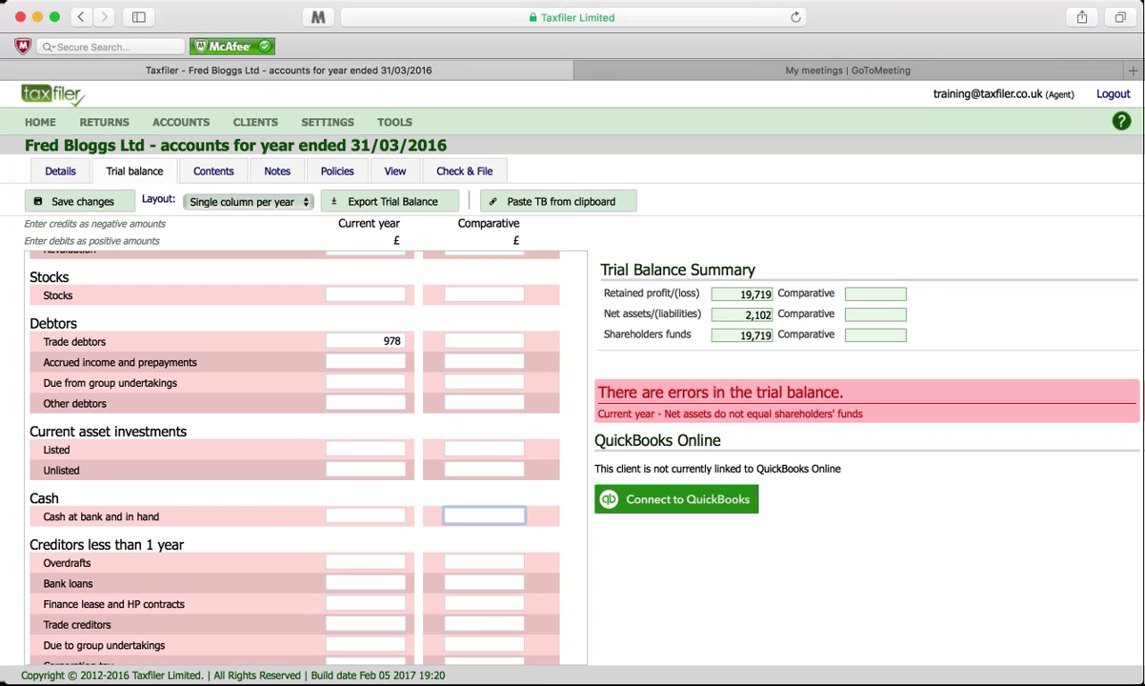
left_click(366, 563)
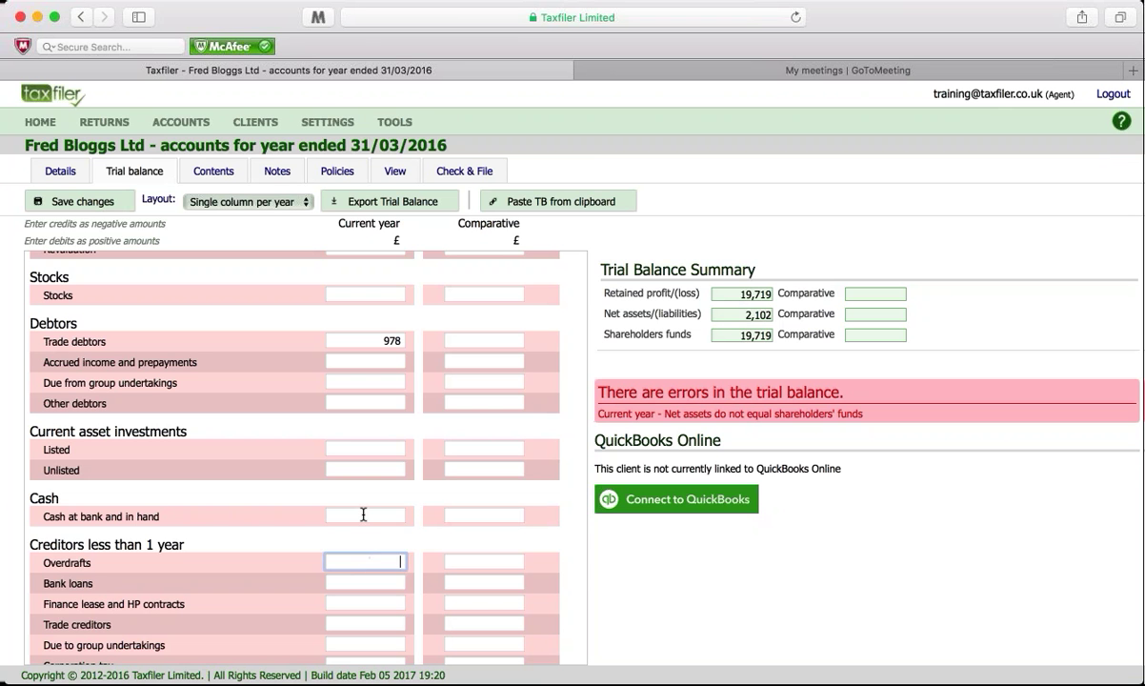
left_click(363, 515)
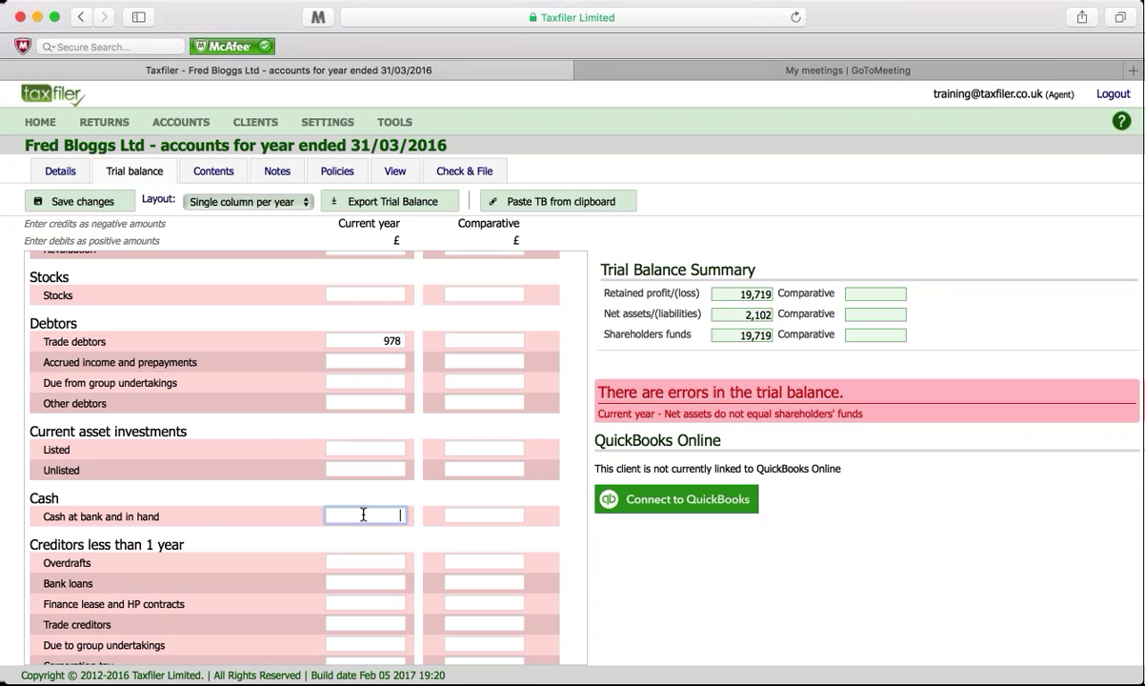
left_click(353, 562)
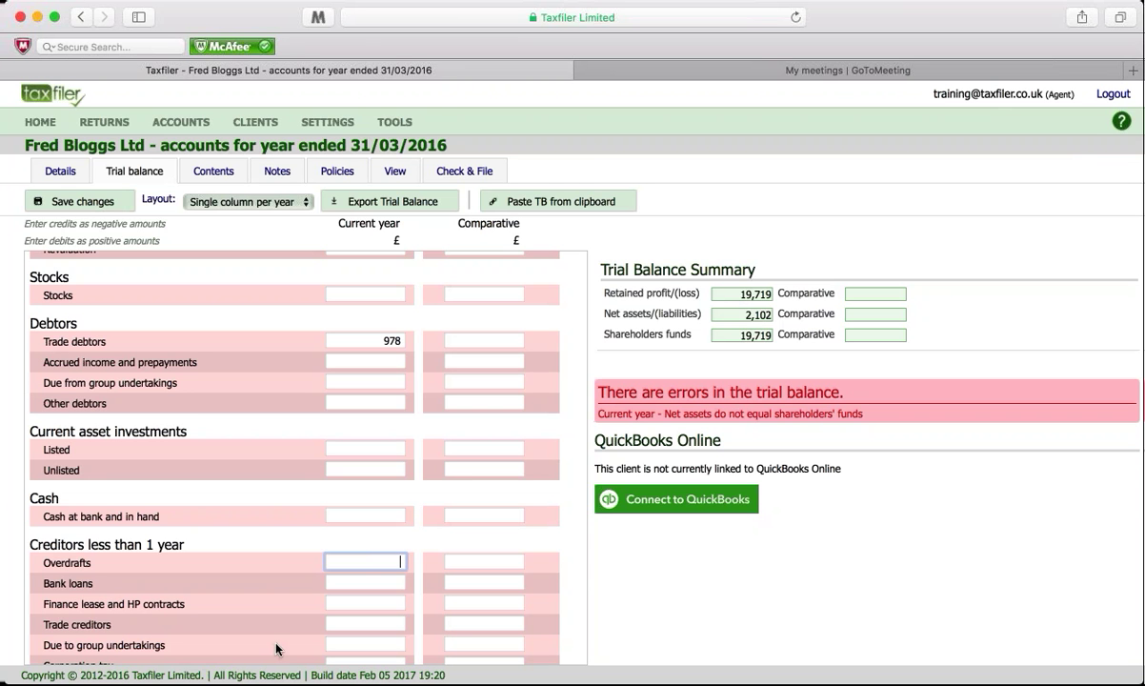
left_click(357, 515)
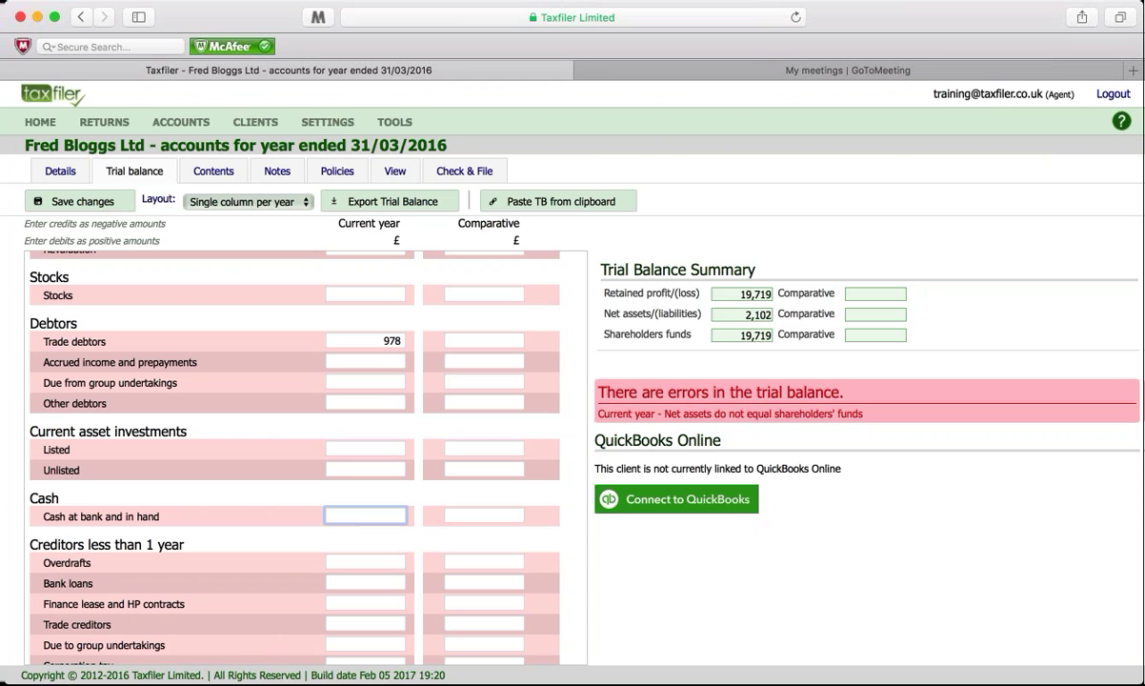
type("5802")
scroll(243, 583, "down", 3)
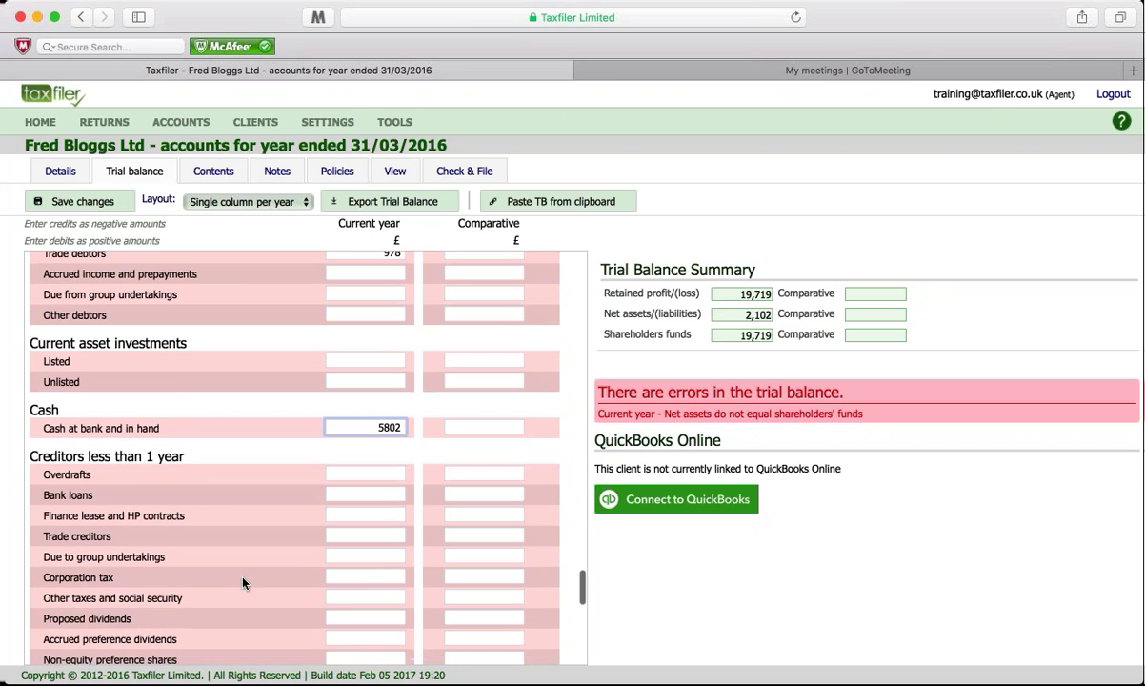
scroll(242, 583, "down", 4)
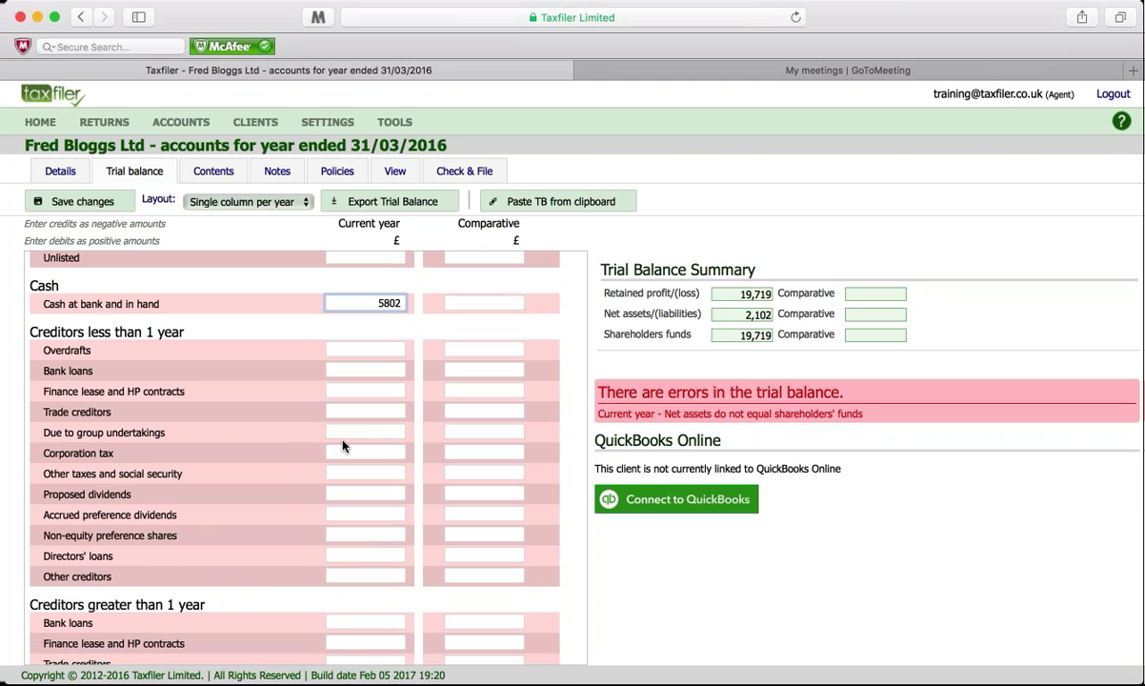
Step: Enter -600 for current-year Trade creditors, clearing the value mistakenly typed in the comparative column
left_click(478, 411)
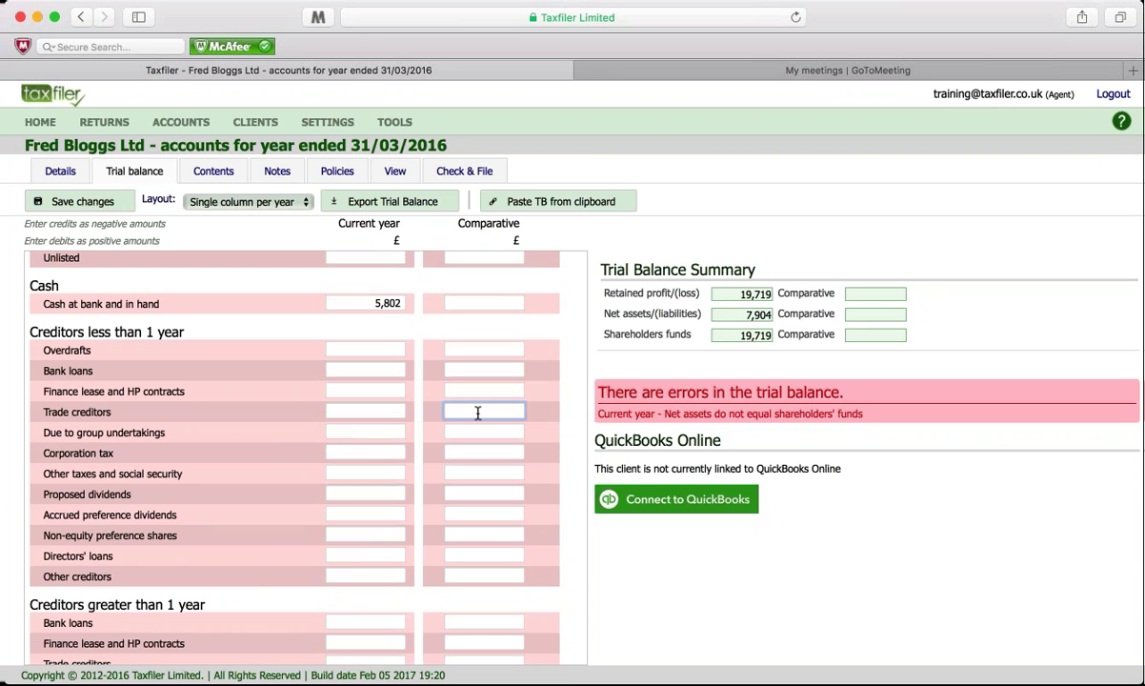
type("-600")
left_click_drag(481, 411, 532, 407)
key("BackSpace")
left_click(378, 412)
type("-600")
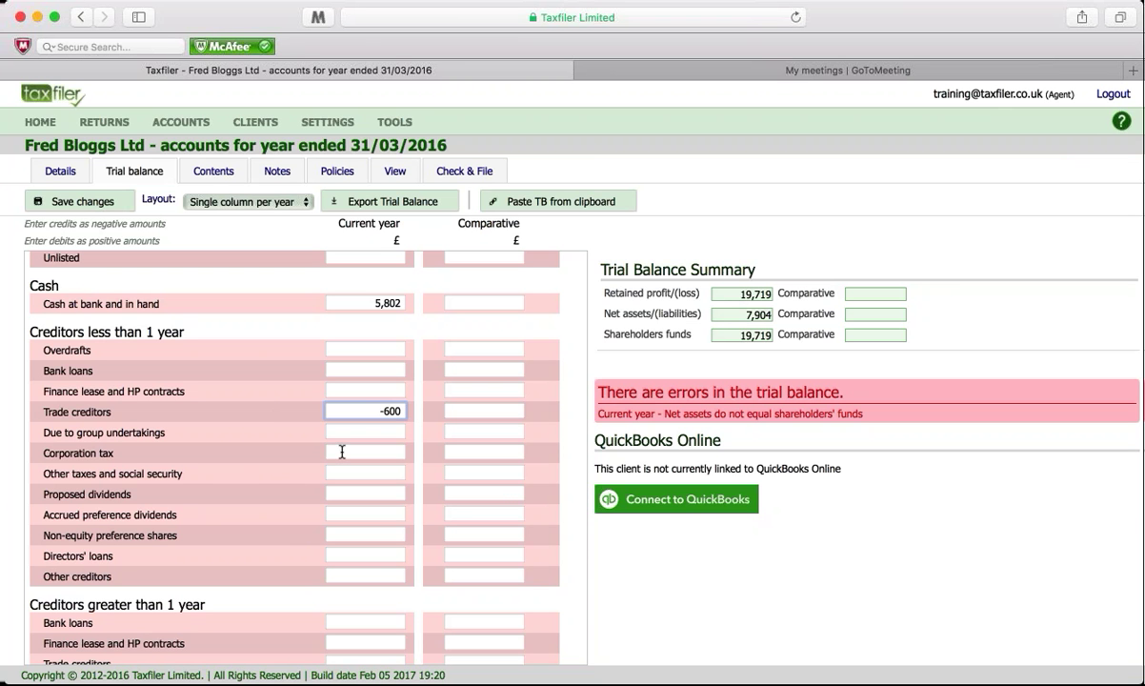
scroll(342, 452, "up", 10)
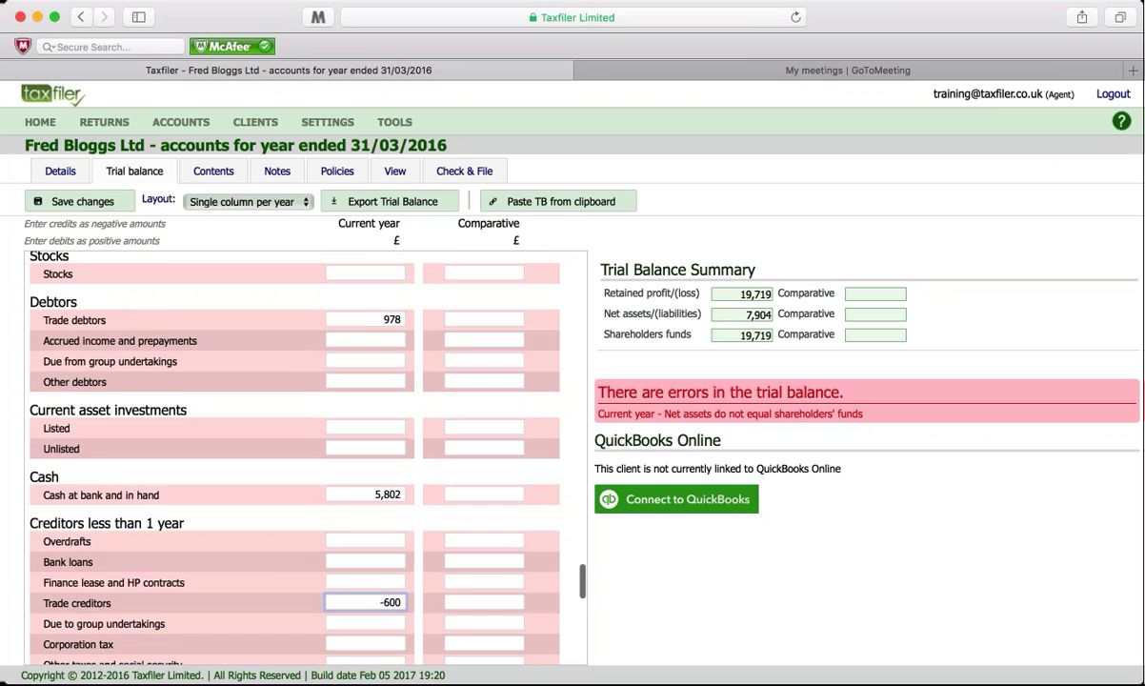
scroll(295, 458, "up", 10)
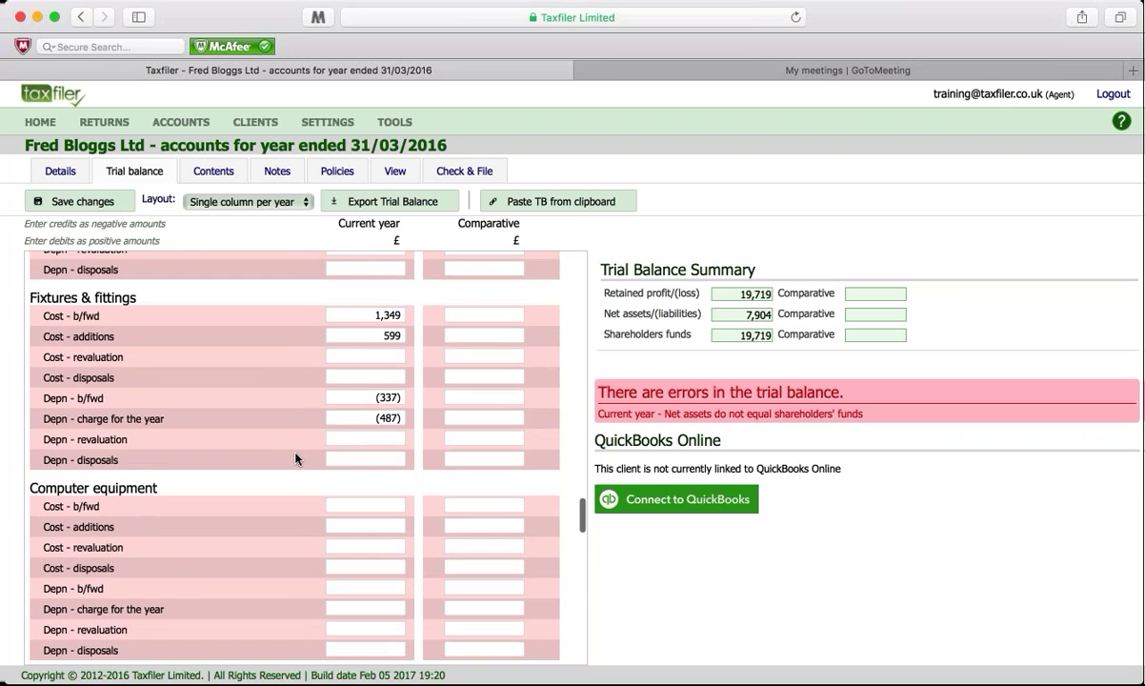
scroll(295, 458, "up", 10)
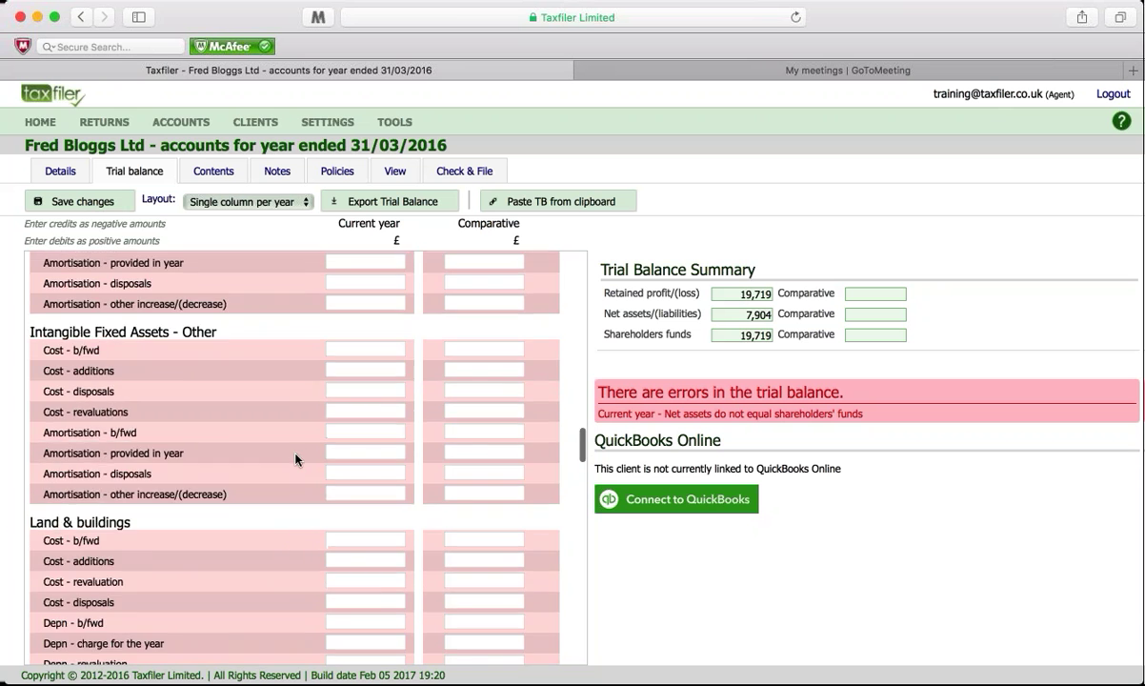
scroll(297, 461, "up", 2)
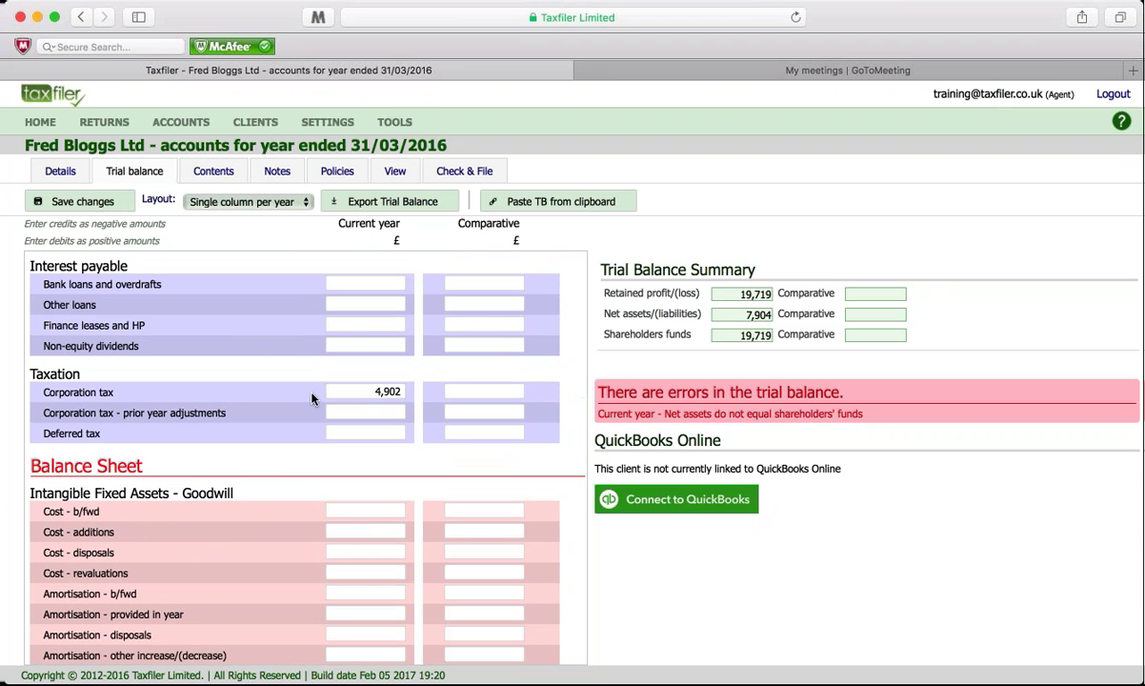
scroll(312, 398, "down", 10)
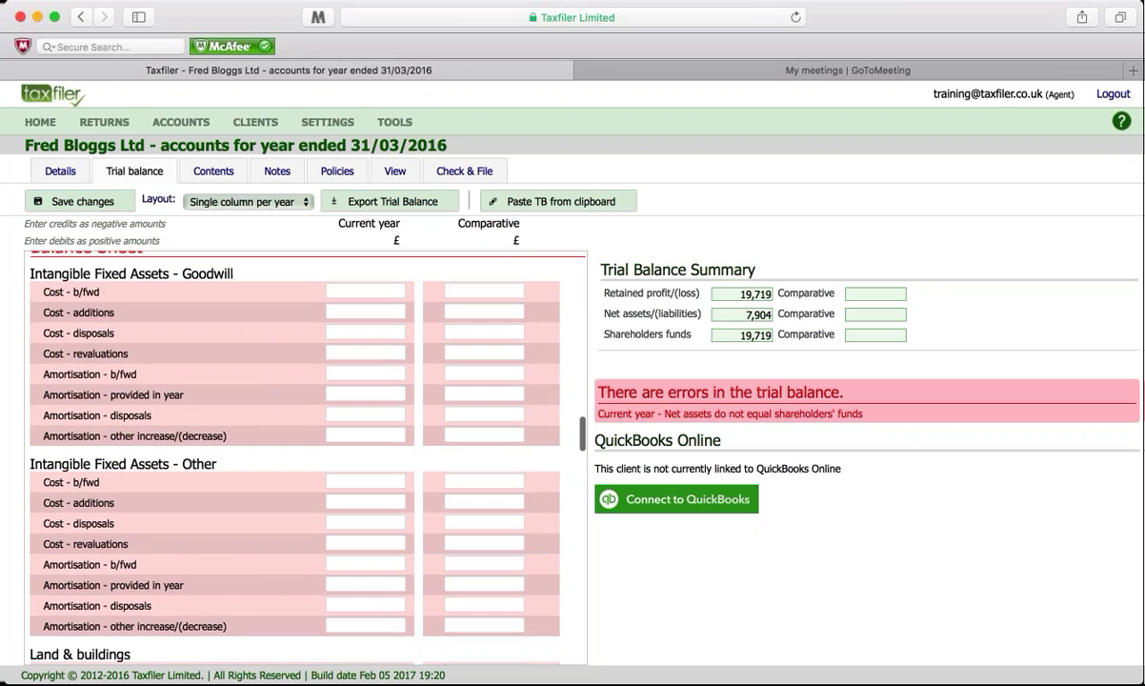
scroll(344, 392, "down", 12)
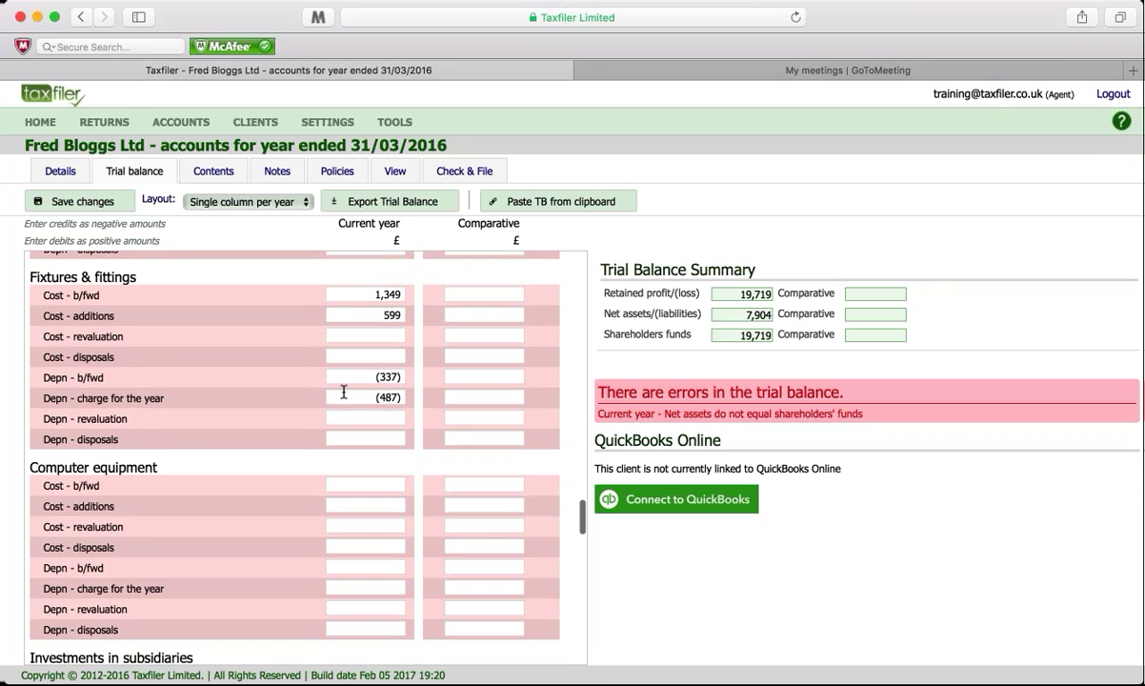
scroll(344, 392, "down", 10)
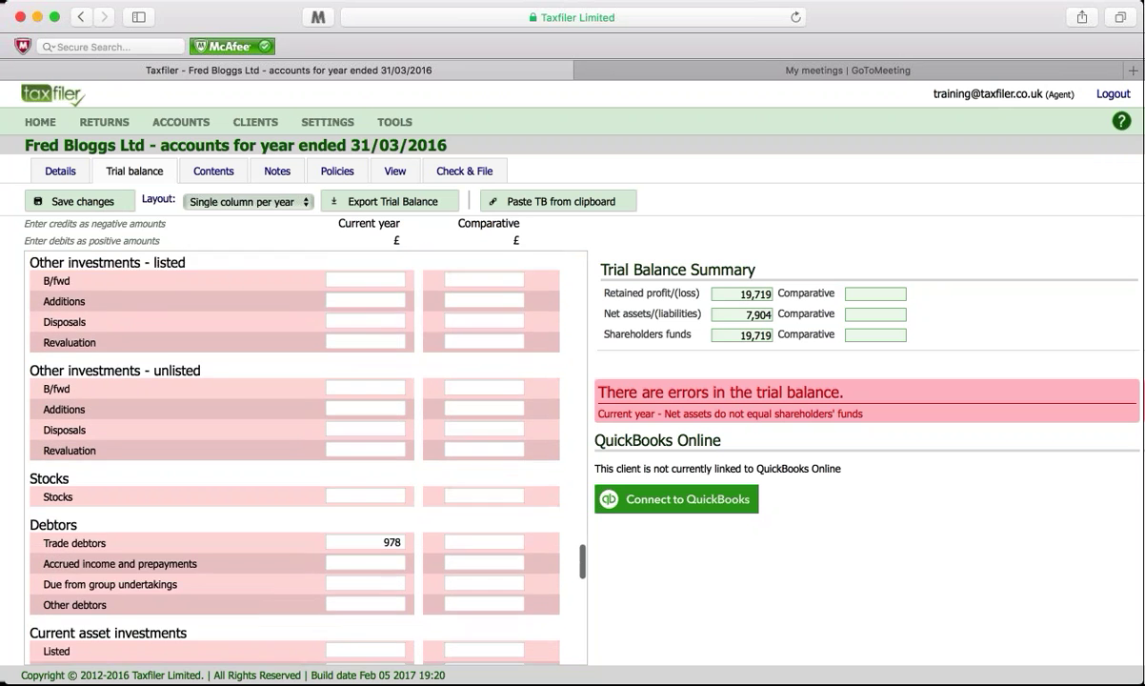
scroll(188, 418, "down", 5)
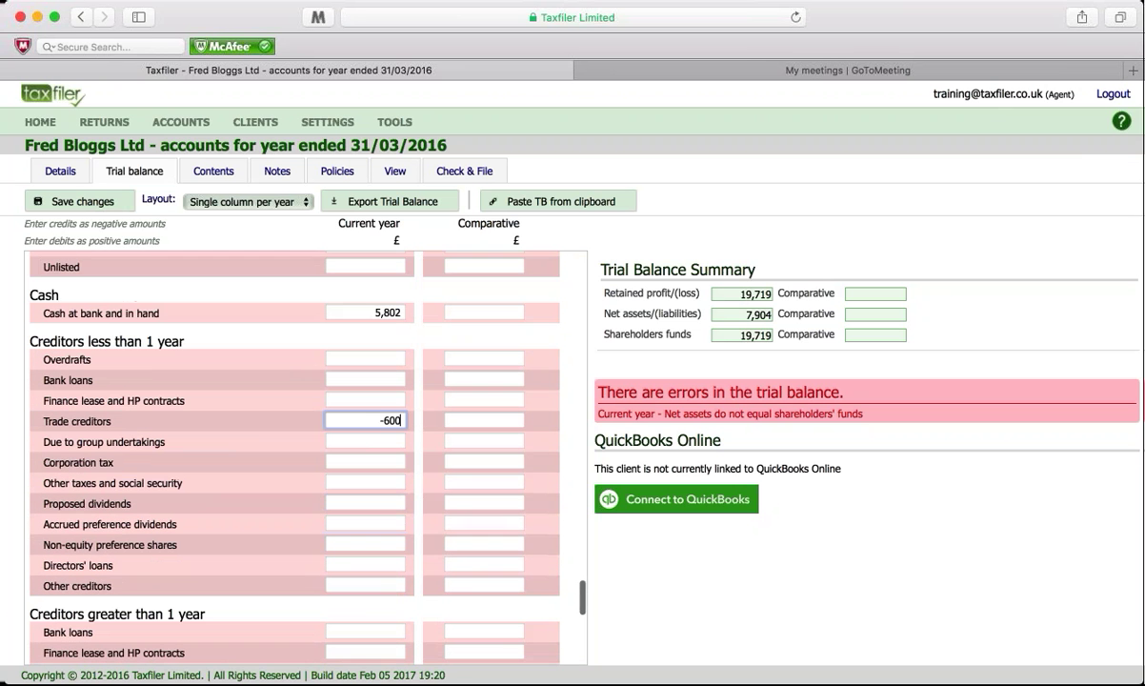
Step: Enter current-year Corporation tax -4902 and Directors' loans -763 under creditors
left_click(350, 453)
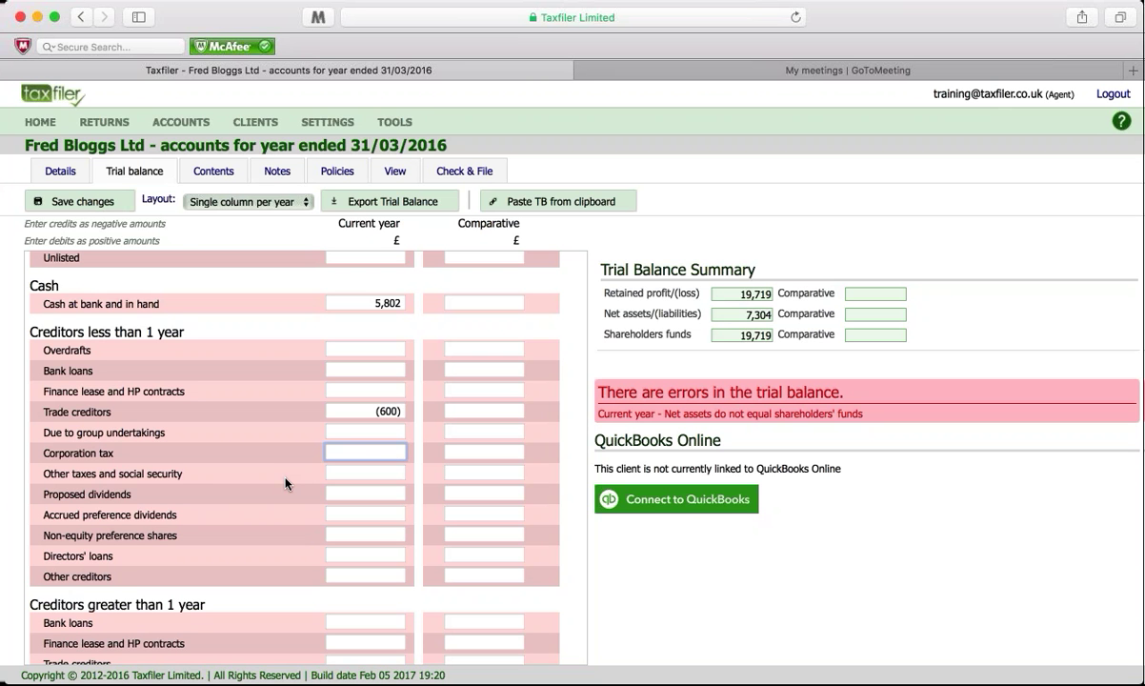
type("-4902")
scroll(258, 497, "down", 3)
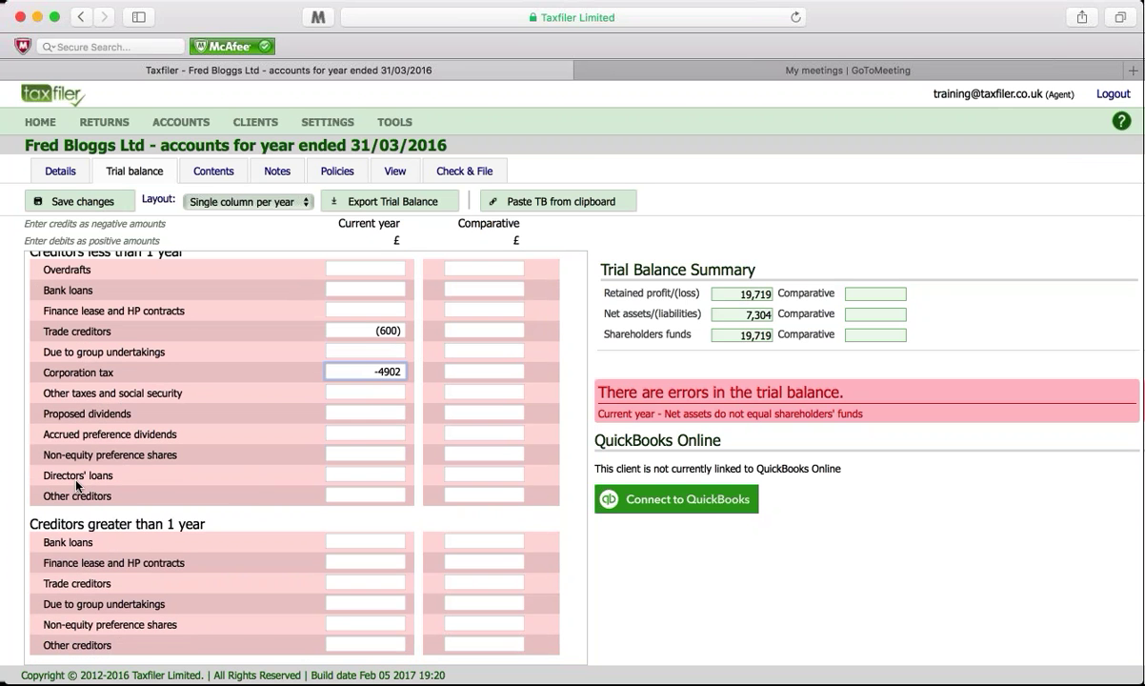
left_click(350, 474)
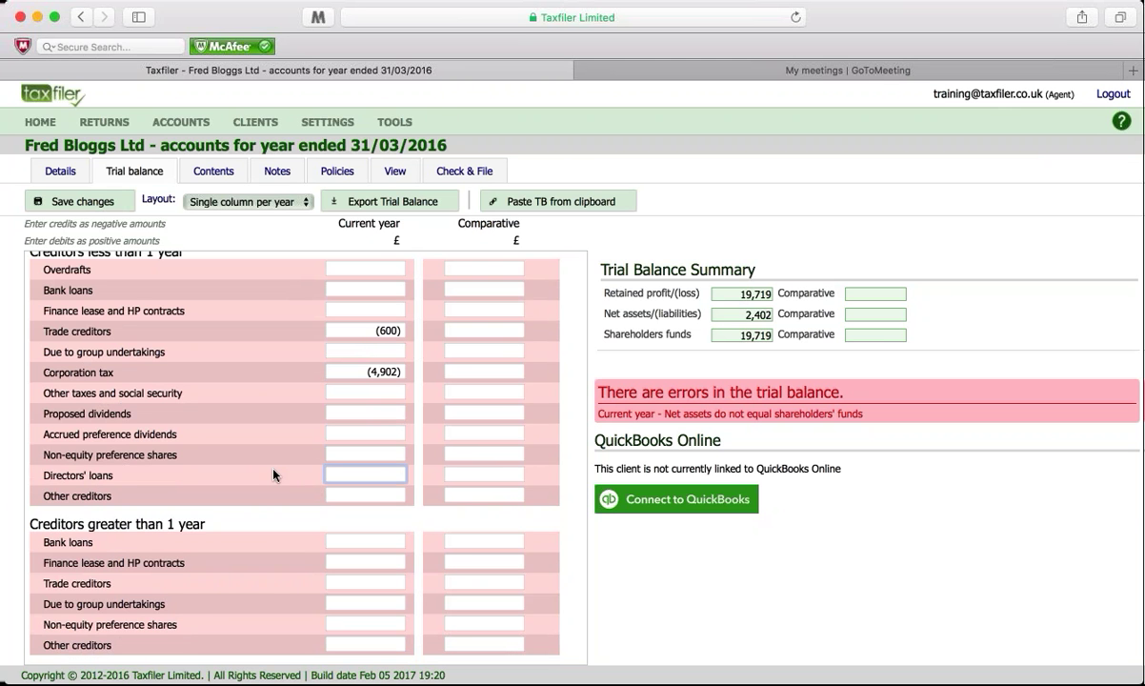
type("-763")
scroll(295, 526, "down", 3)
scroll(295, 526, "down", 2)
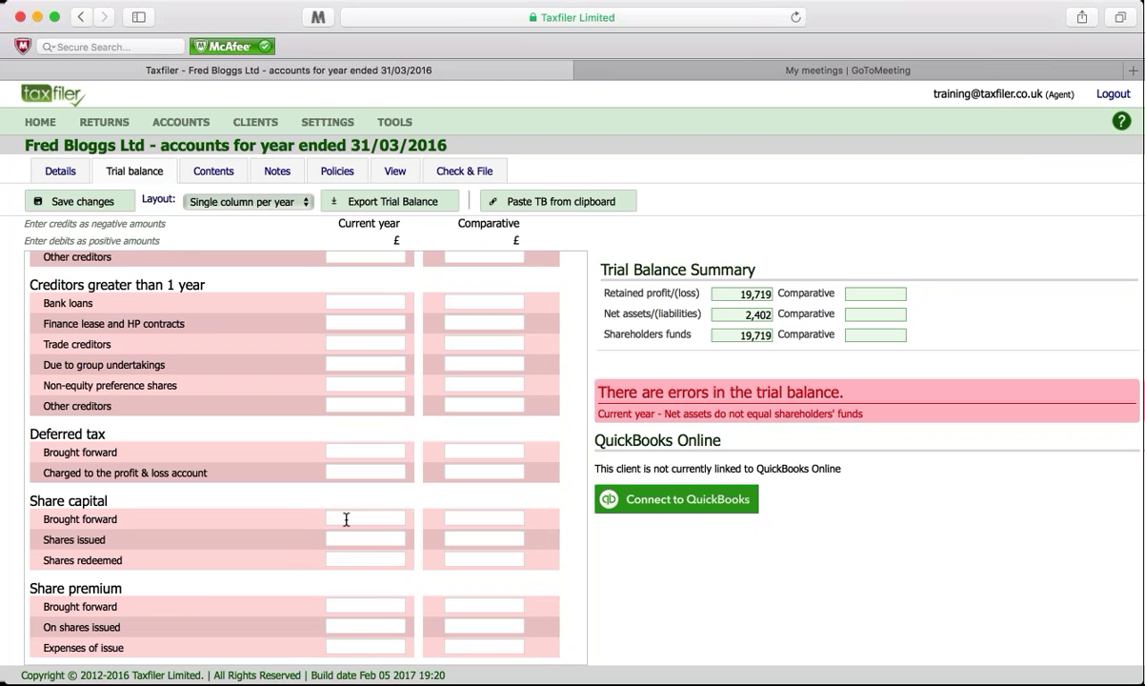
Step: Enter -1 as current-year Share capital brought forward
left_click(339, 520)
type("-1")
scroll(226, 536, "down", 3)
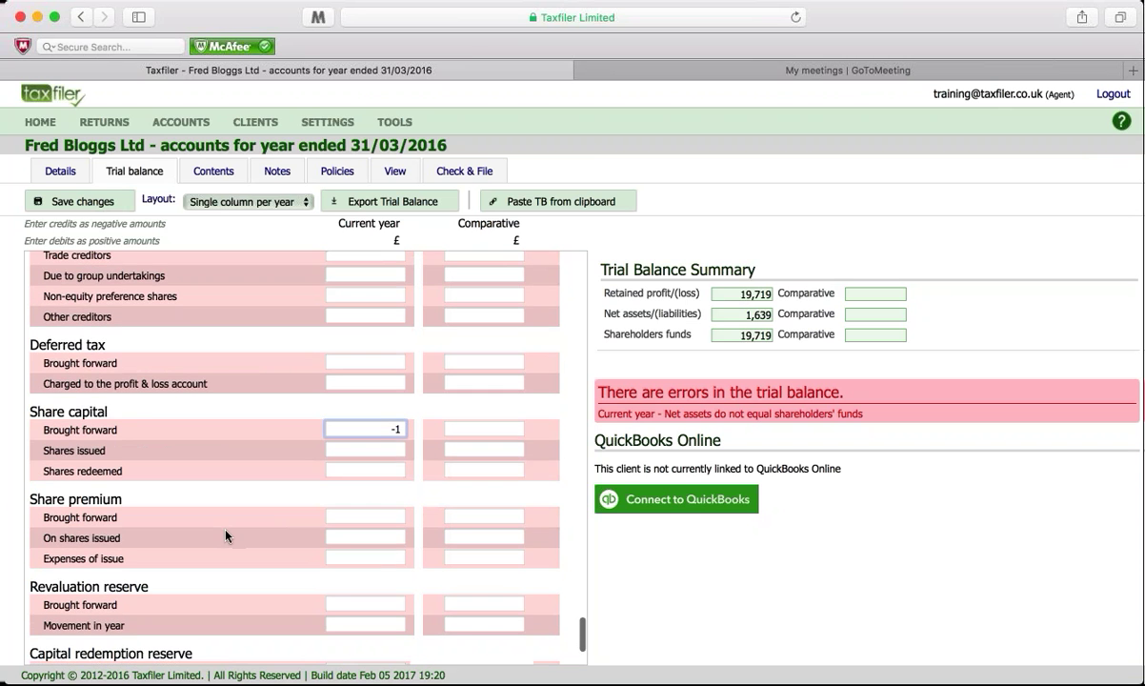
scroll(225, 536, "down", 3)
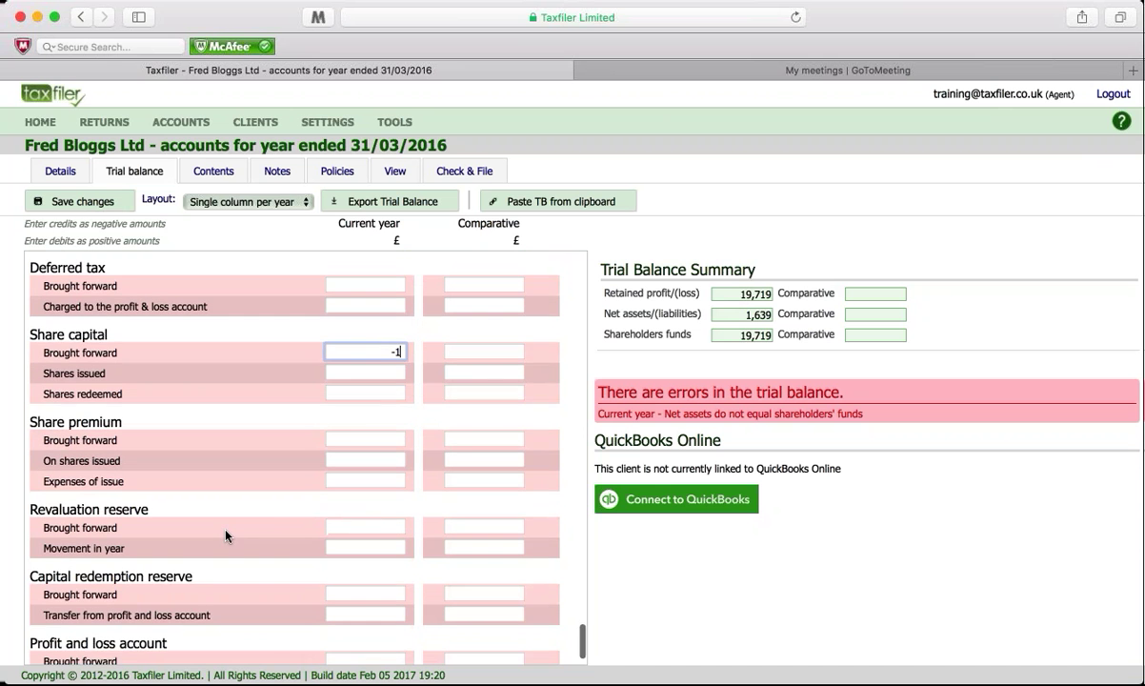
scroll(227, 535, "down", 2)
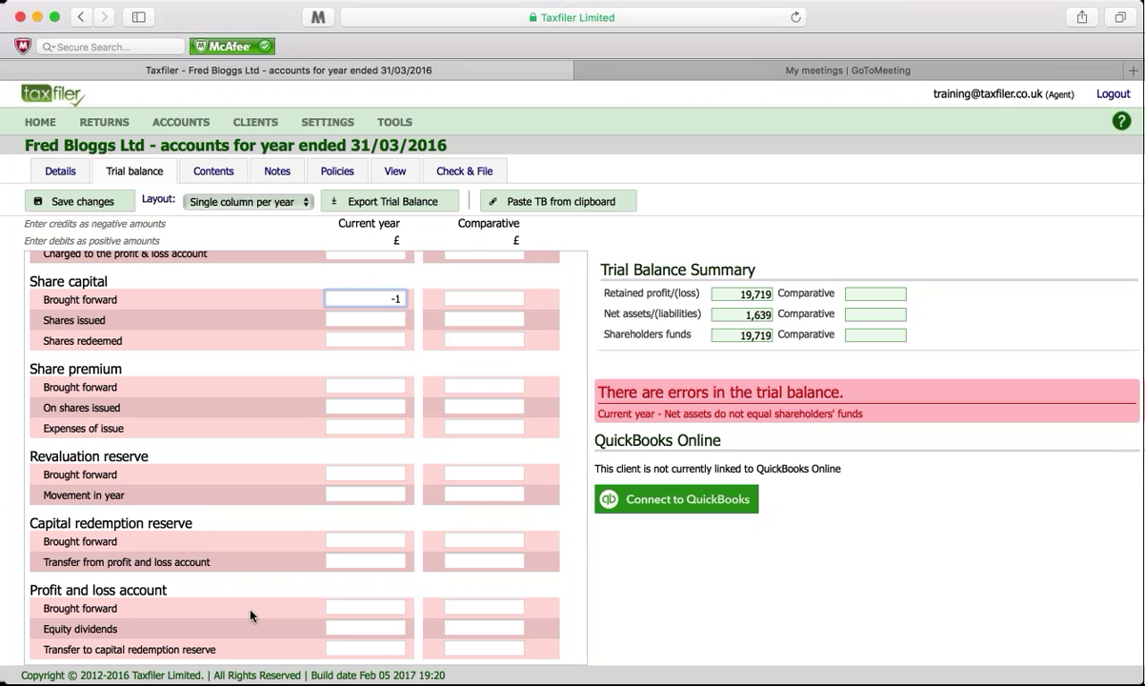
Step: Enter P&L brought forward -1919 and Equity dividends 20000, then save the trial balance
left_click(328, 606)
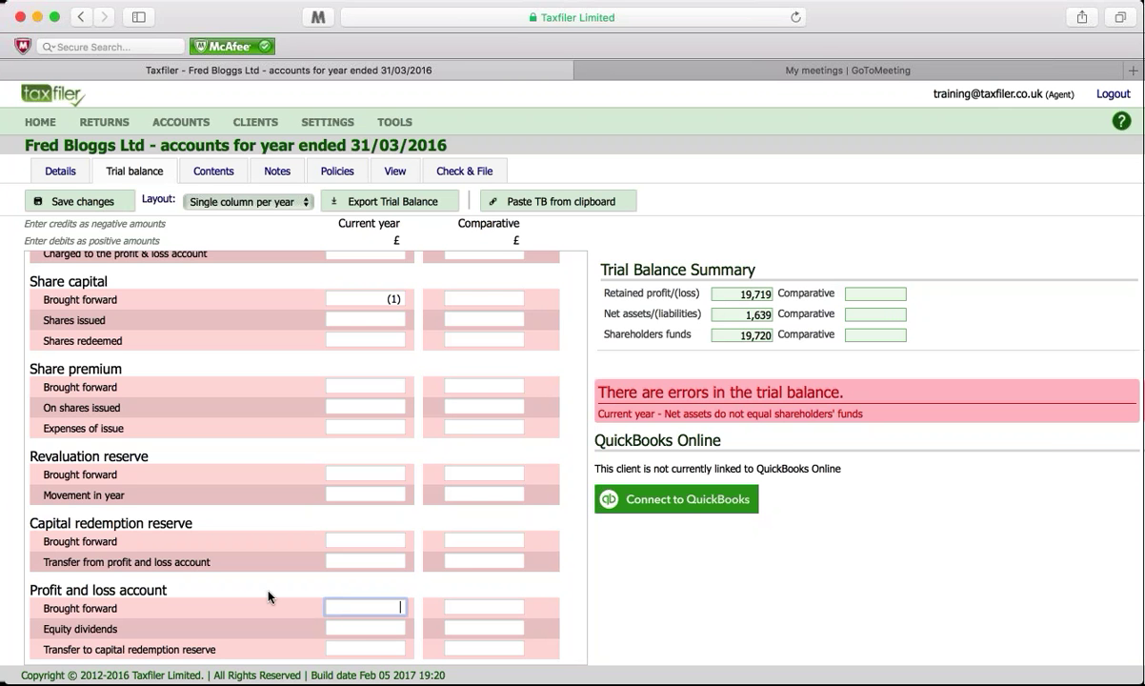
type("-191")
type("9")
left_click(348, 629)
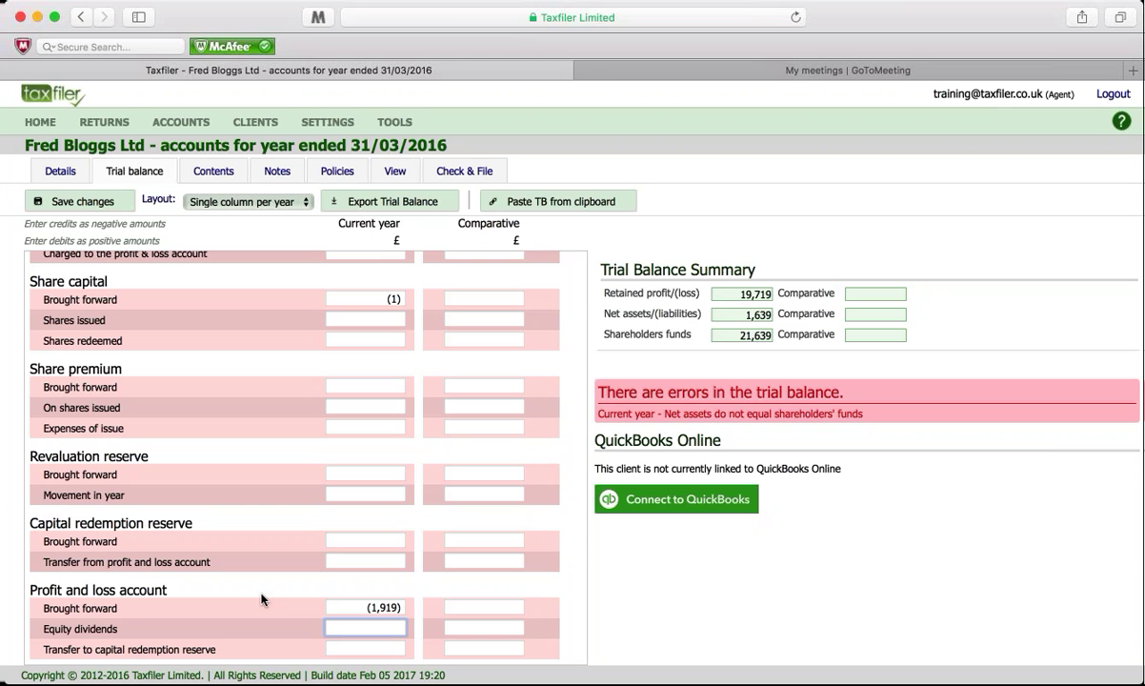
type("20000")
left_click(357, 607)
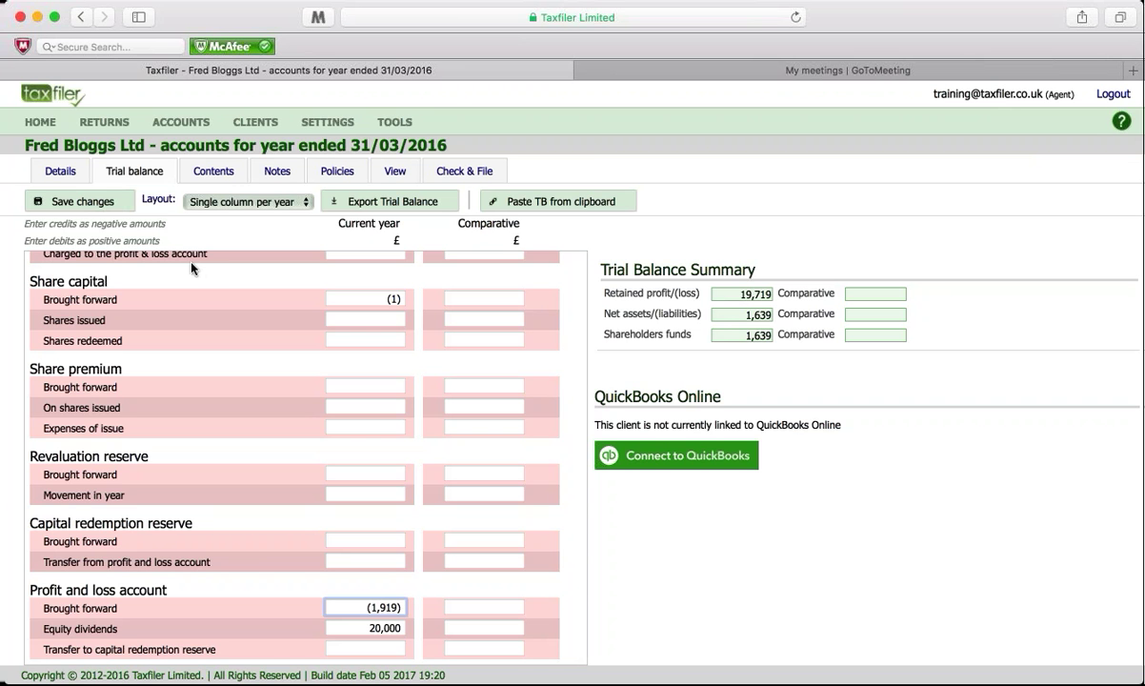
left_click(116, 202)
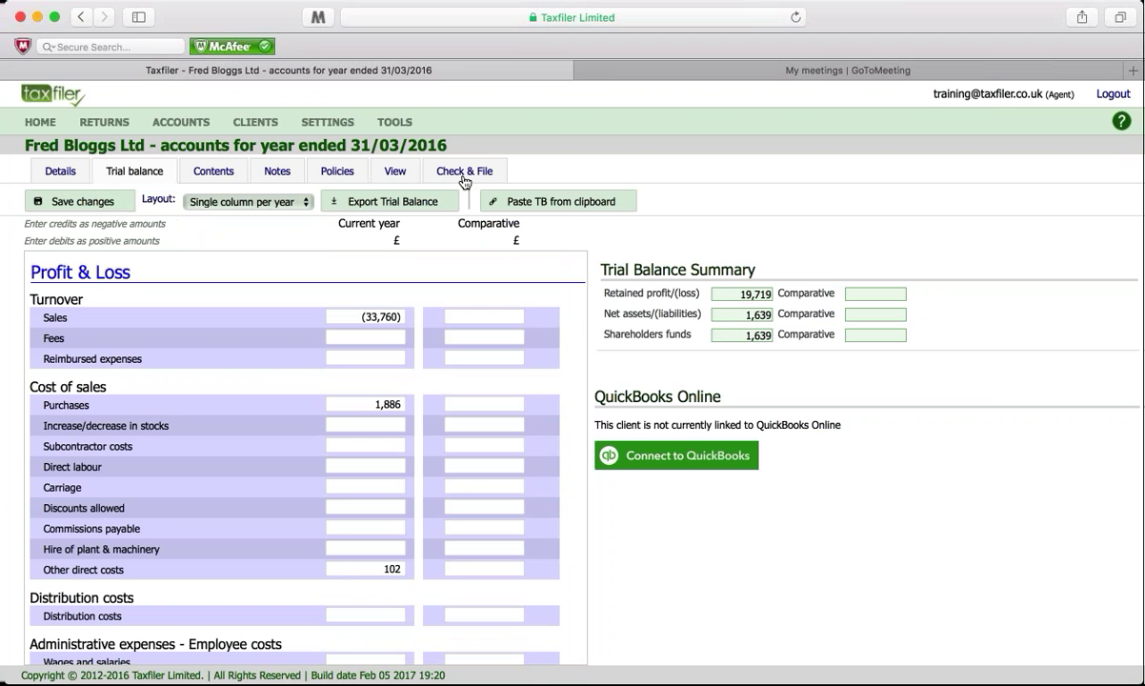
Step: Review the Contents settings: Small company (FRSSE 2015) type, Draft status, and cover sheet options
left_click(211, 173)
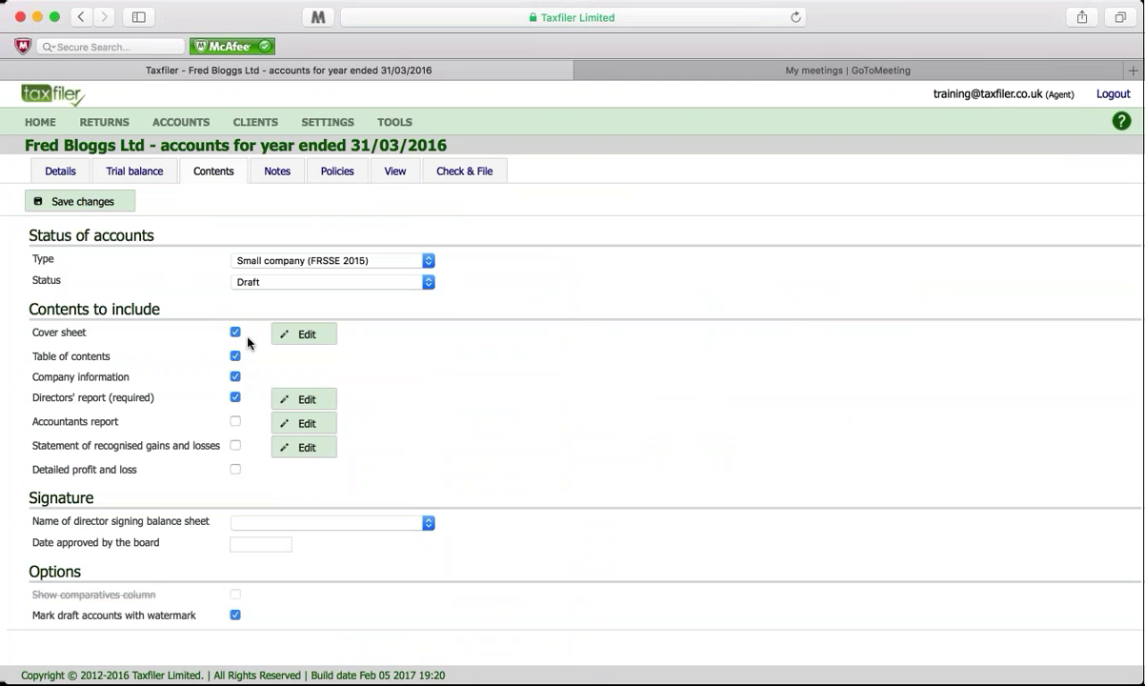
left_click(429, 261)
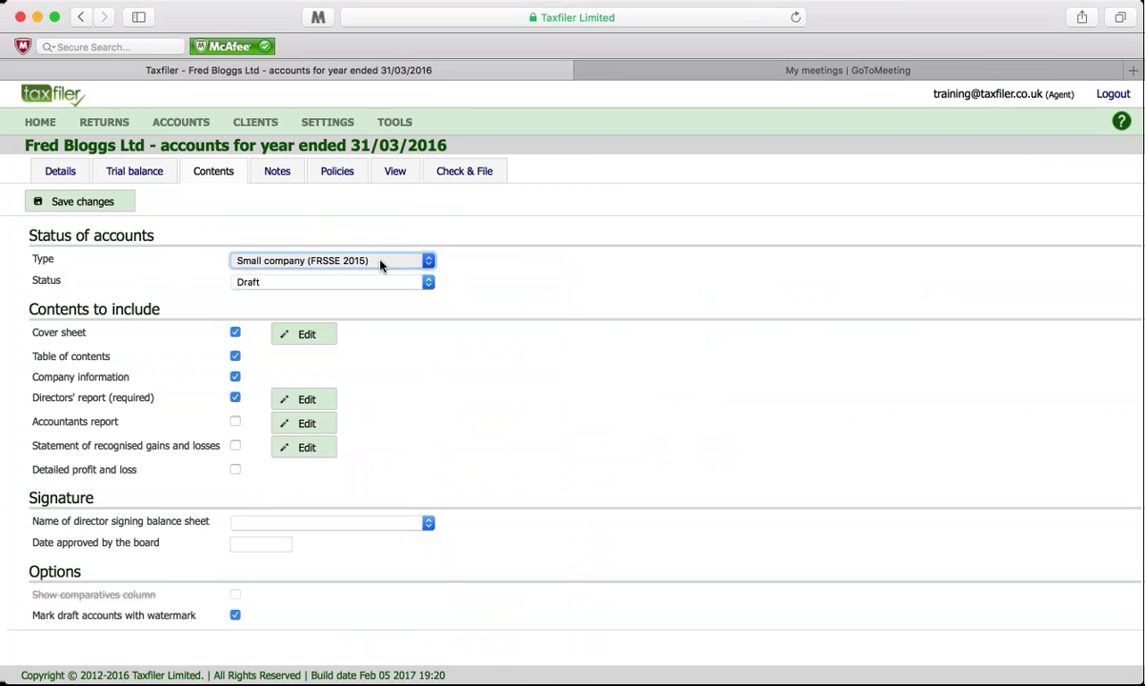
left_click(429, 282)
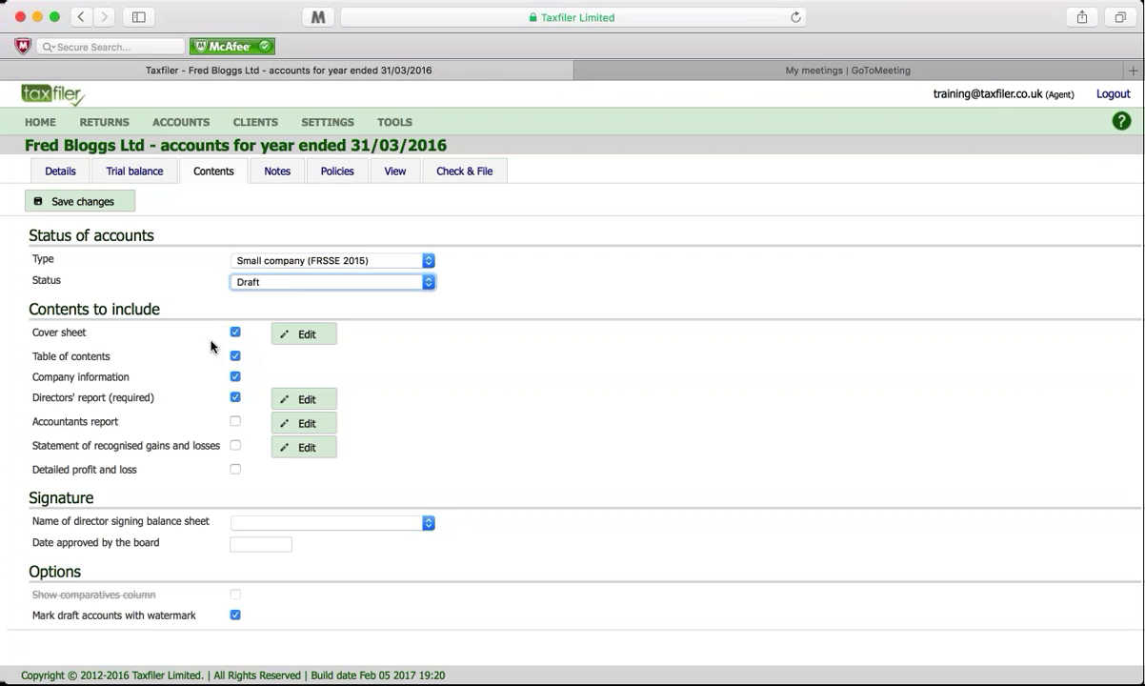
left_click(304, 337)
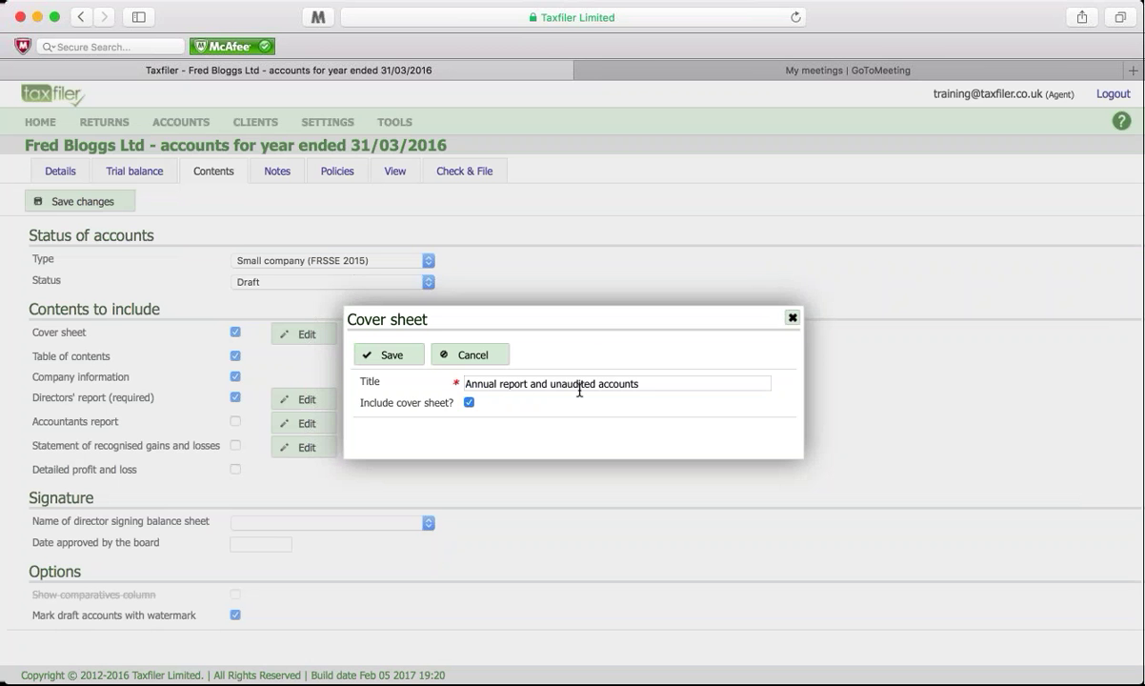
left_click(465, 352)
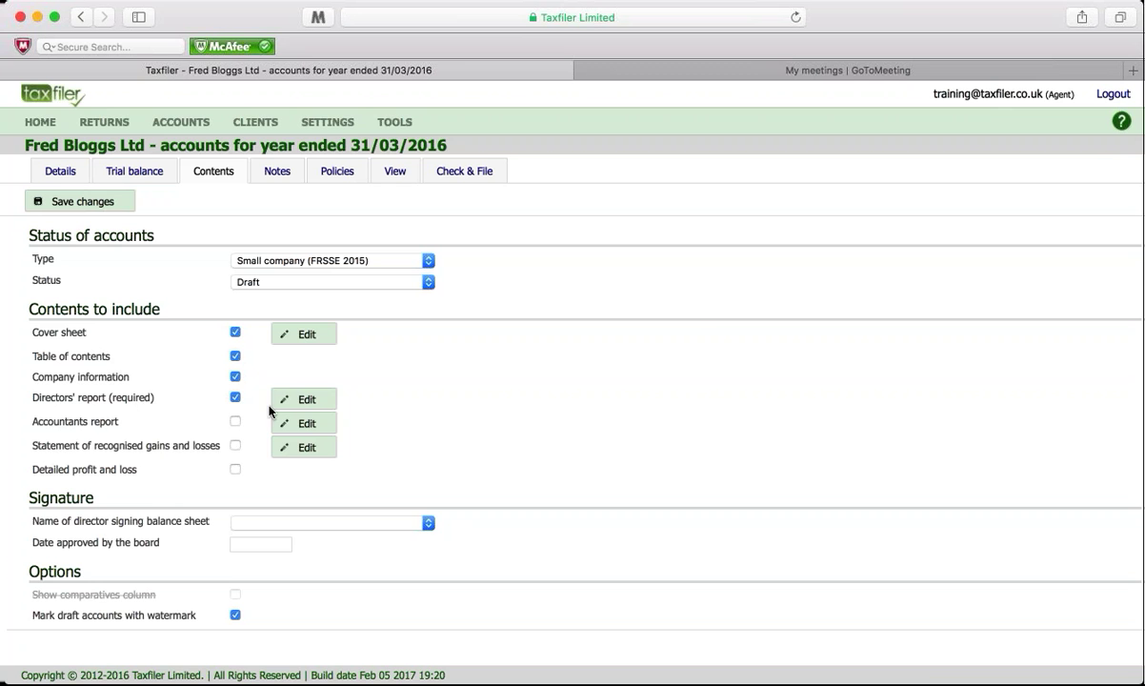
left_click(301, 400)
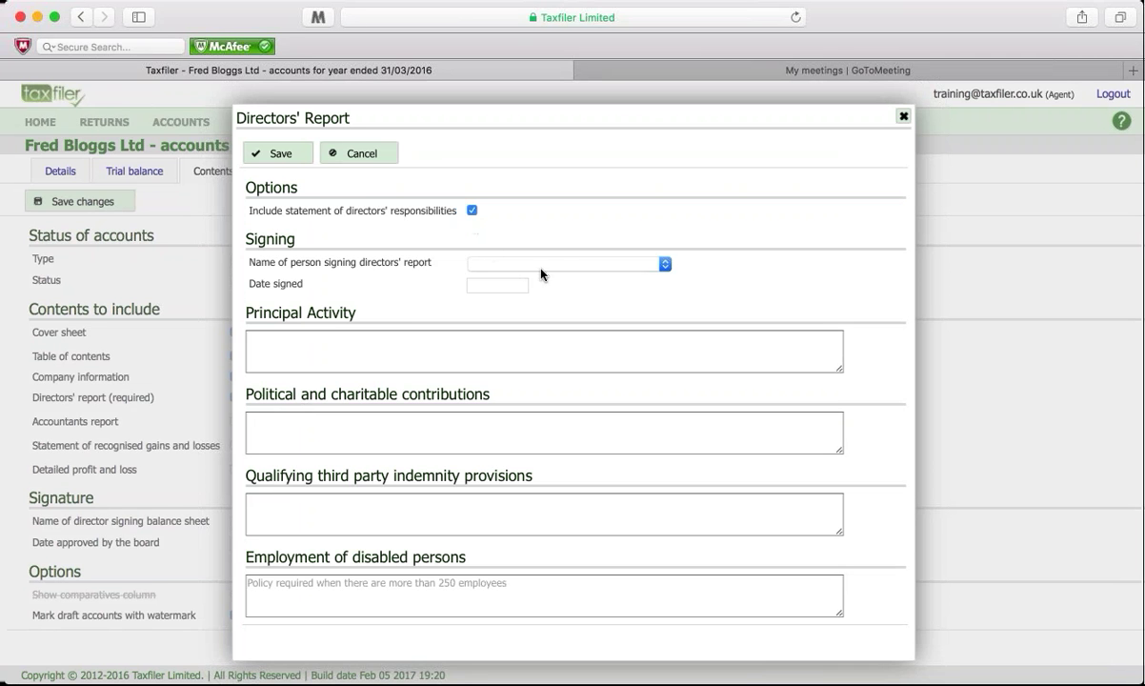
left_click(366, 159)
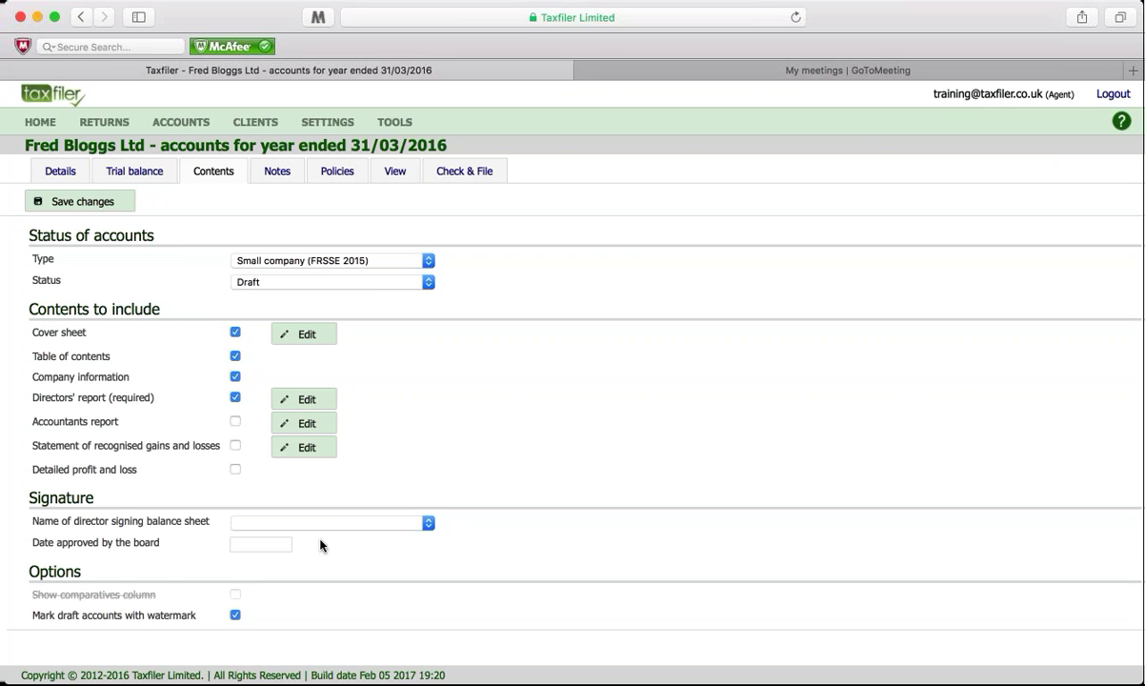
scroll(158, 626, "down", 1)
Step: View the tangible fixed assets note (net book value £1,124) in Notes, then close it
left_click(278, 173)
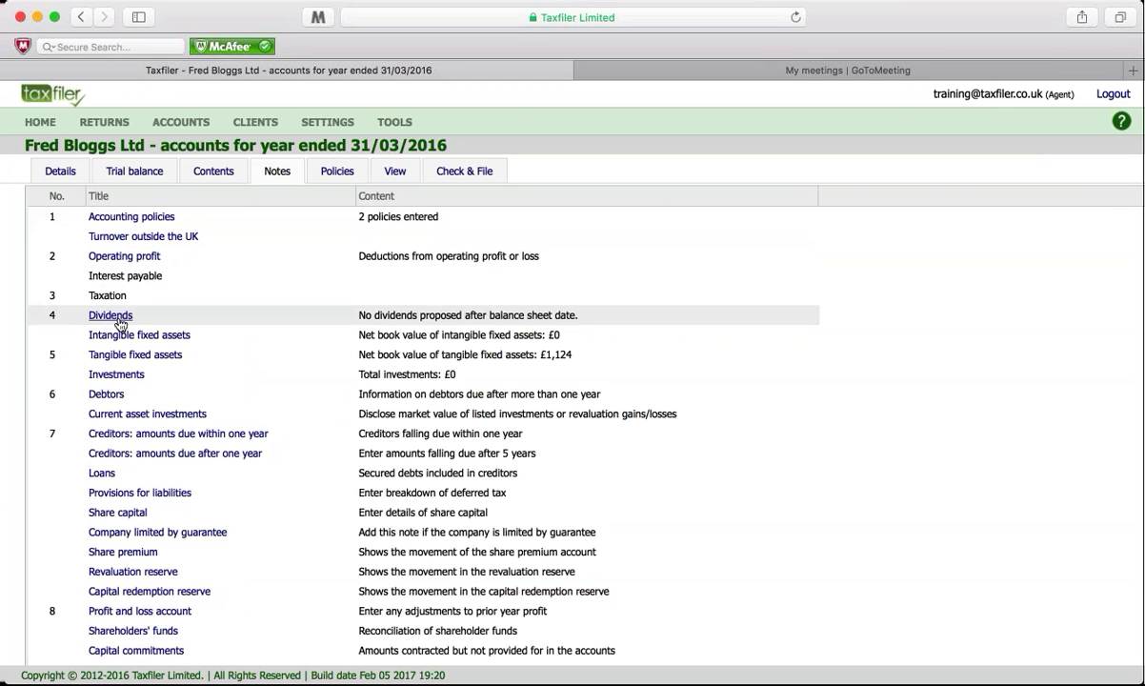
left_click(129, 354)
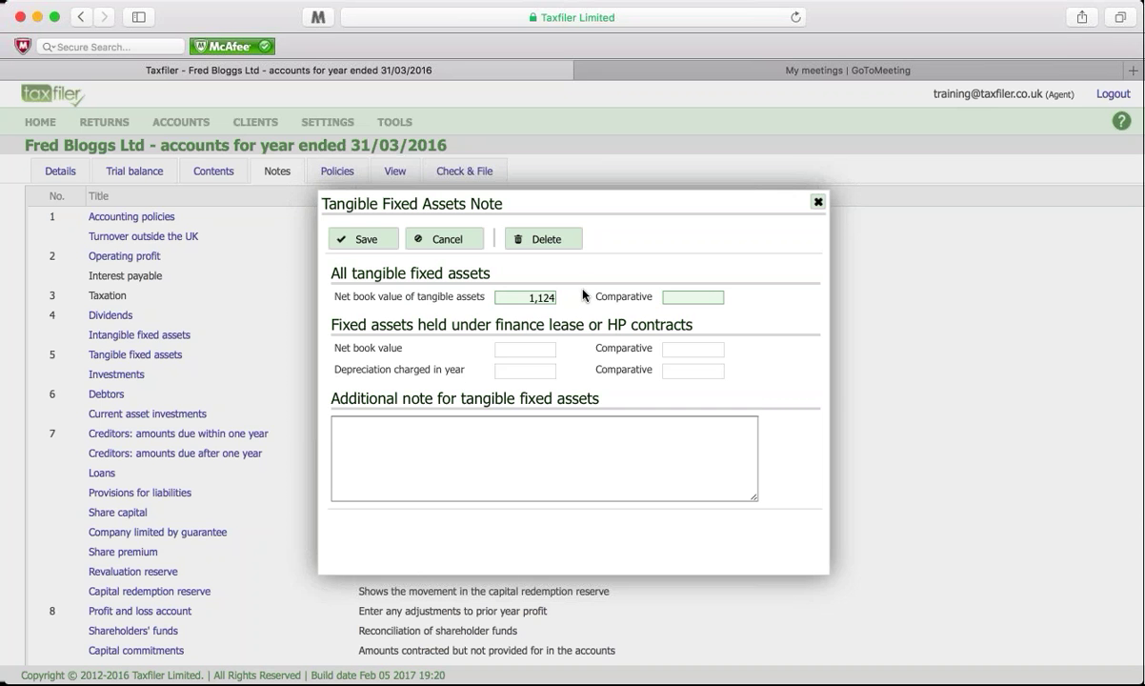
left_click(818, 201)
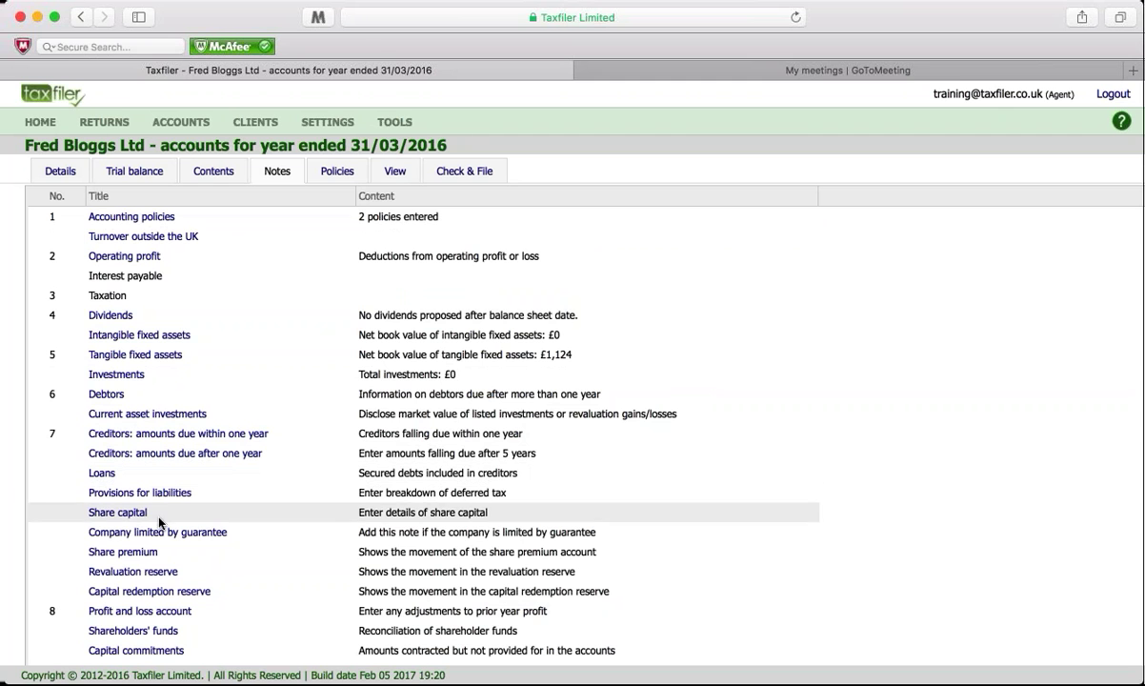
Step: Review the Basis of preparation and Turnover policies without changes, then preview the draft accounts
left_click(339, 174)
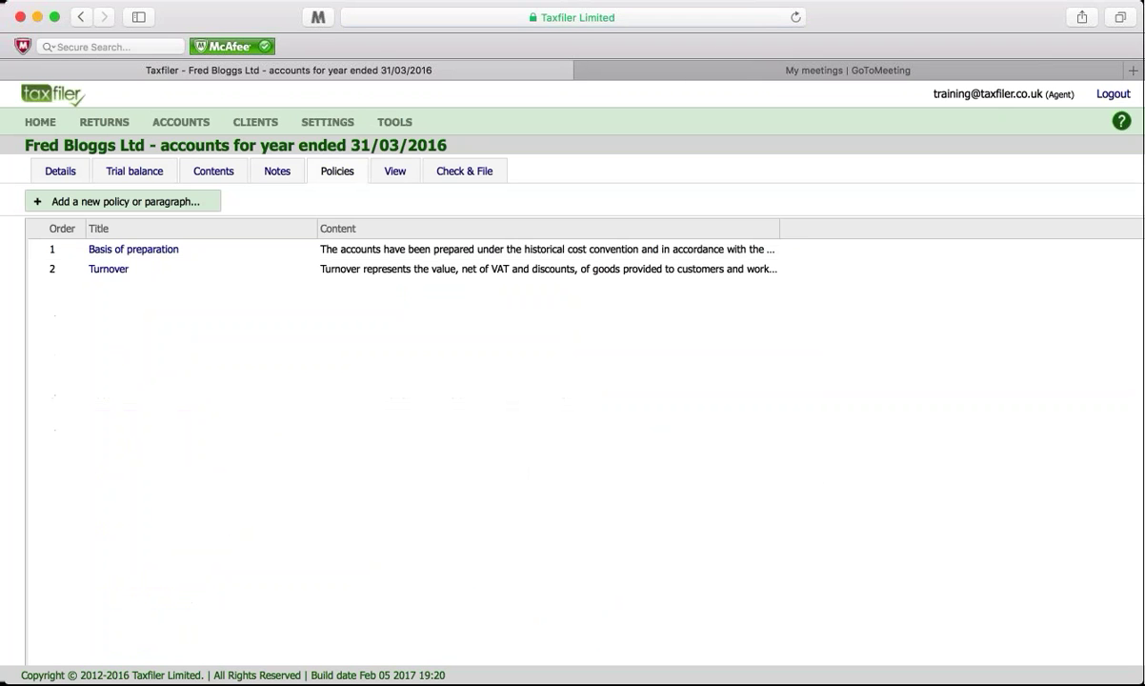
left_click(141, 250)
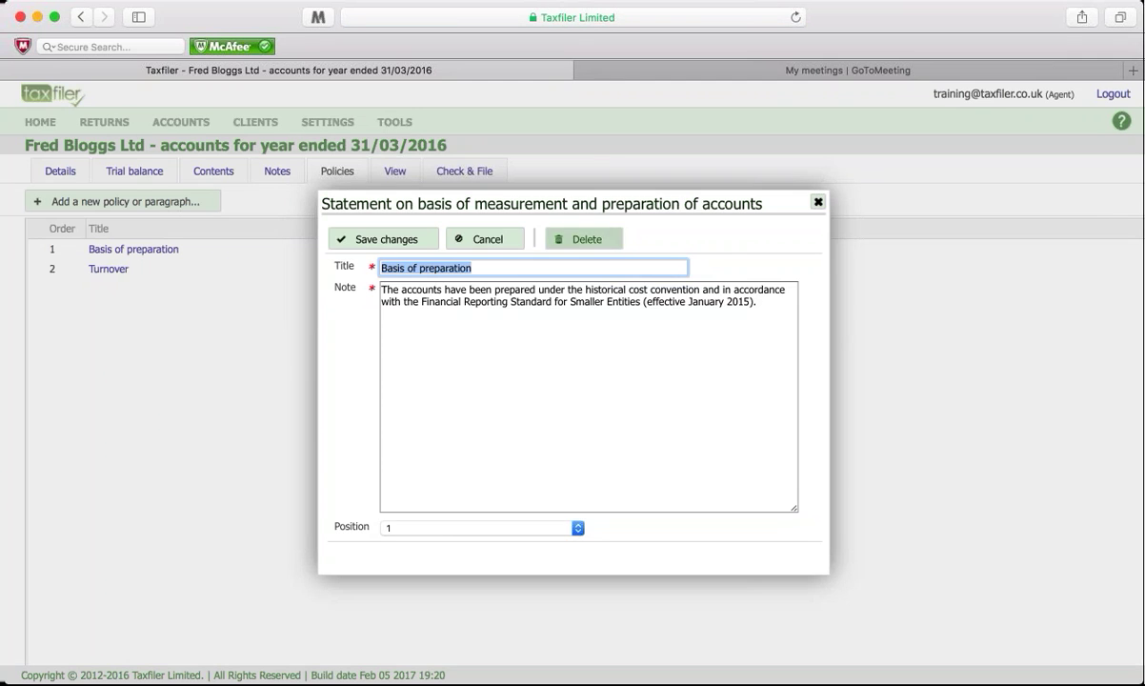
left_click(501, 241)
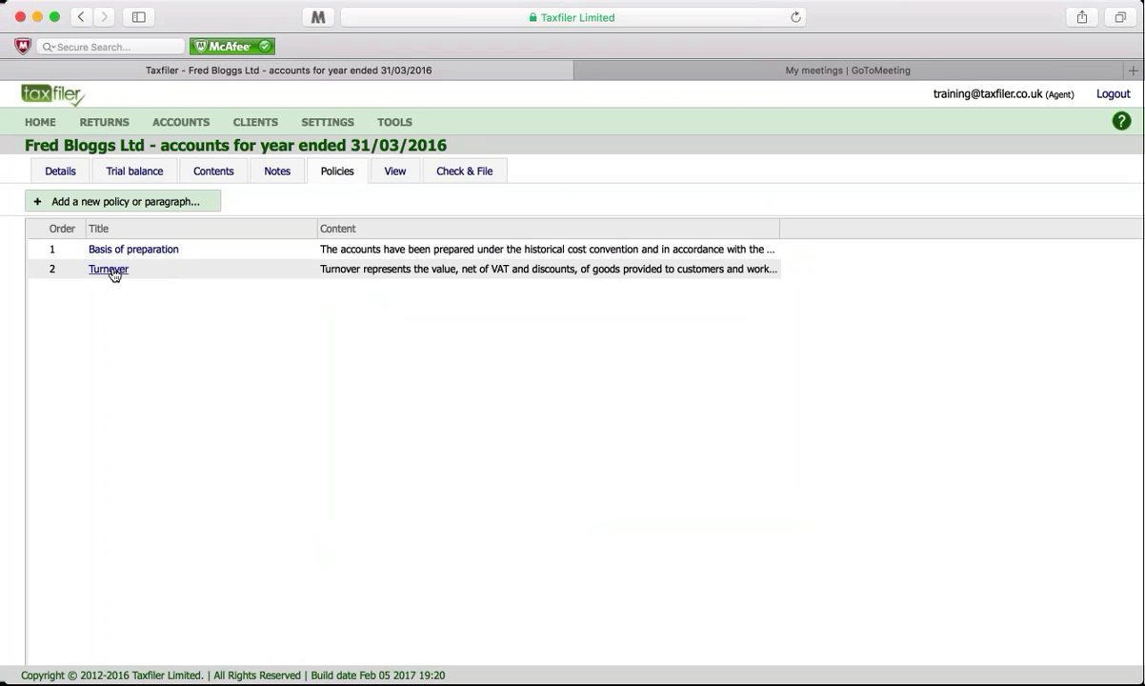
left_click(110, 270)
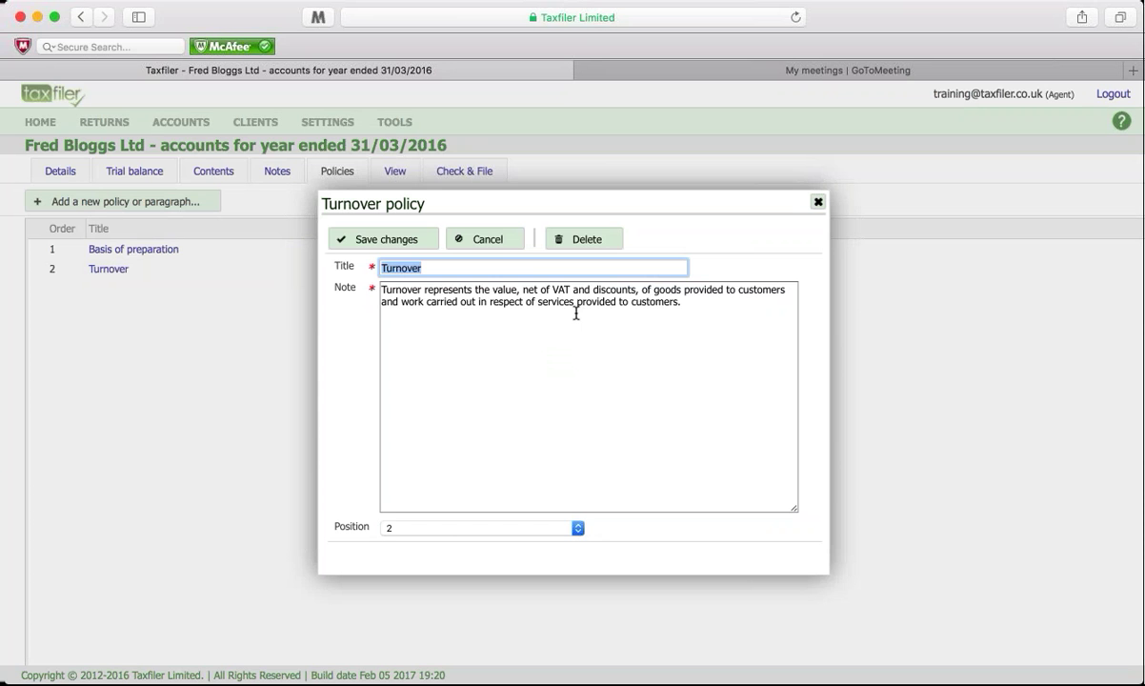
left_click(495, 244)
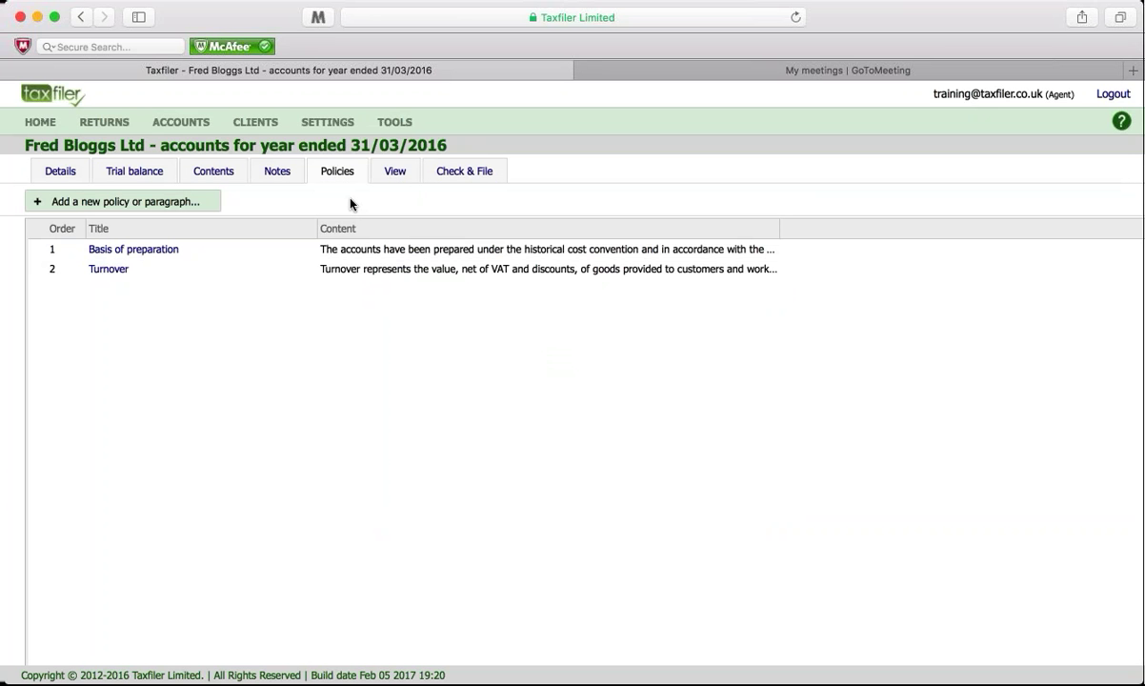
left_click(394, 175)
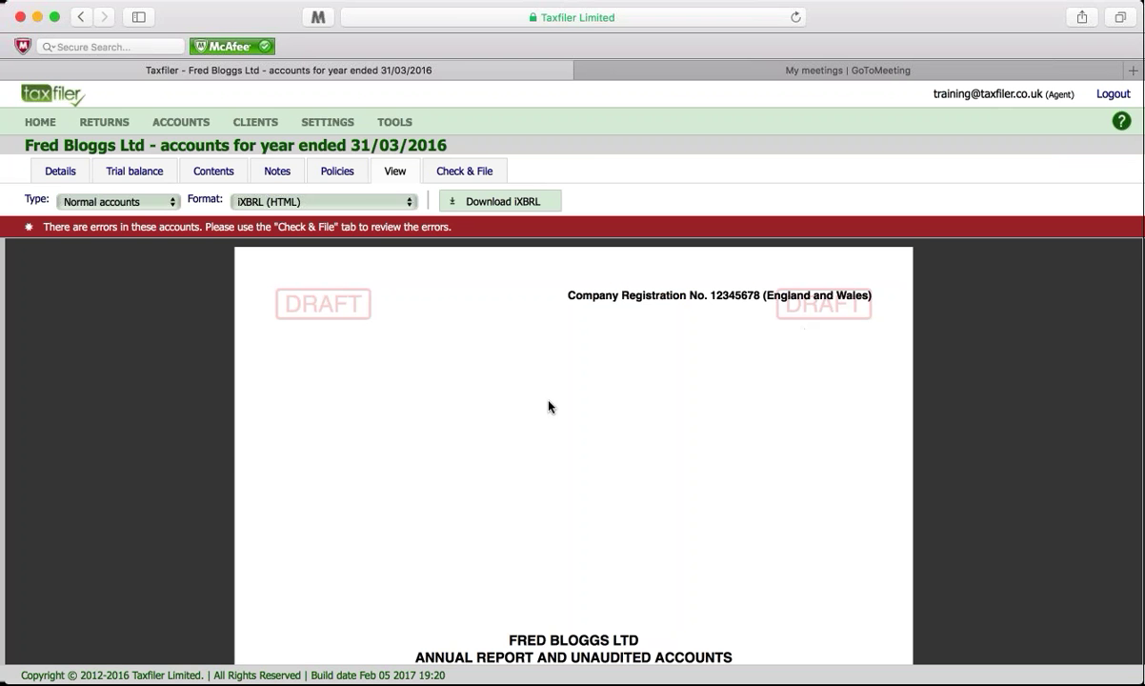
scroll(544, 403, "down", 3)
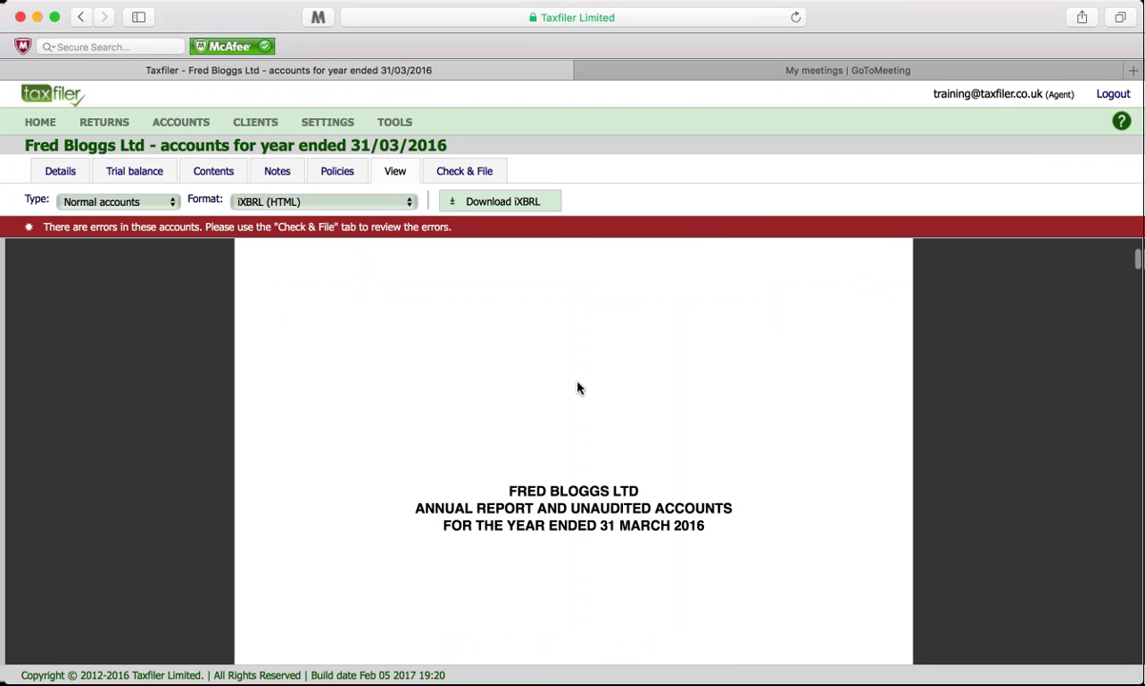
scroll(577, 387, "down", 8)
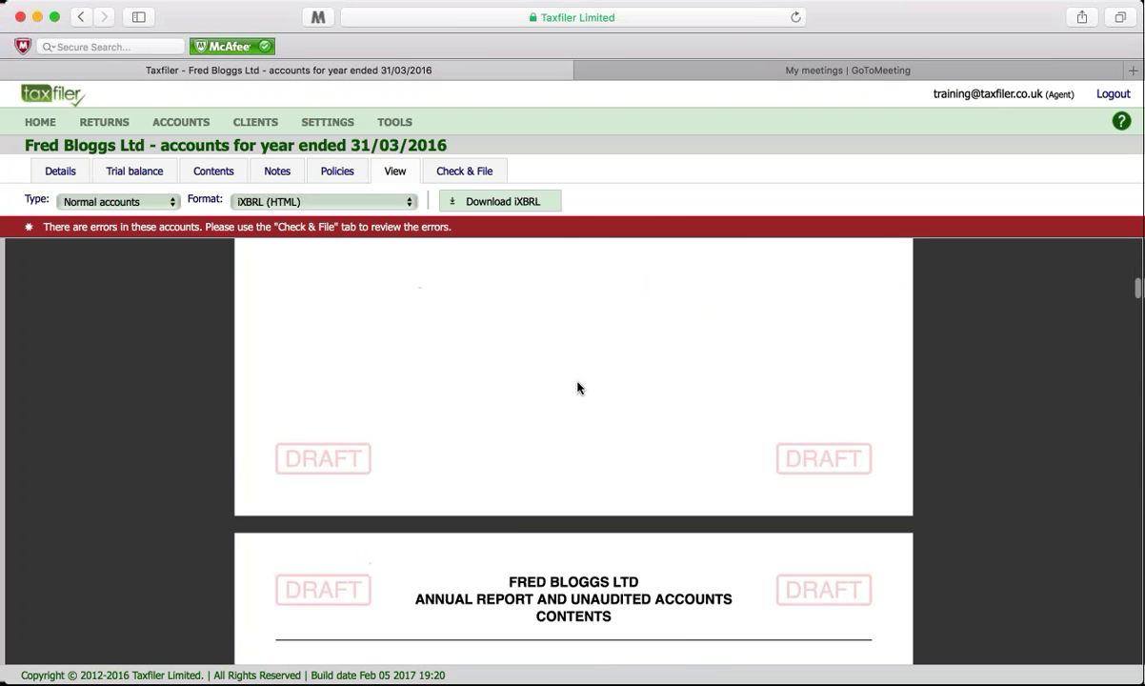
scroll(578, 388, "down", 5)
scroll(578, 387, "down", 2)
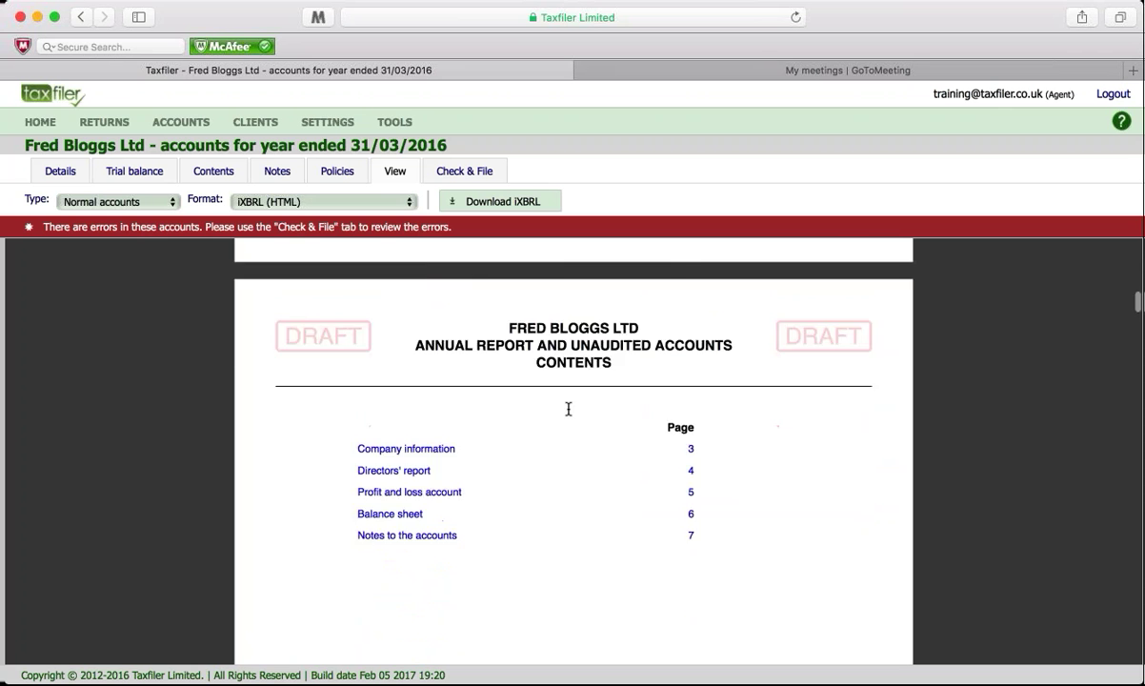
scroll(568, 409, "down", 20)
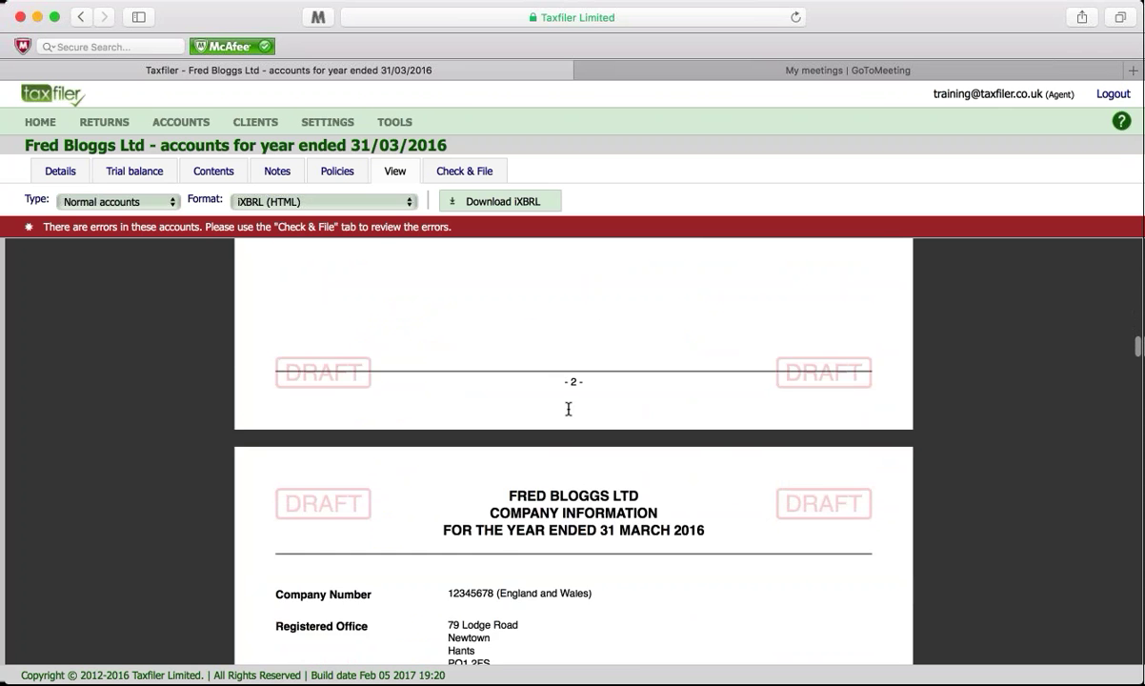
scroll(568, 409, "down", 20)
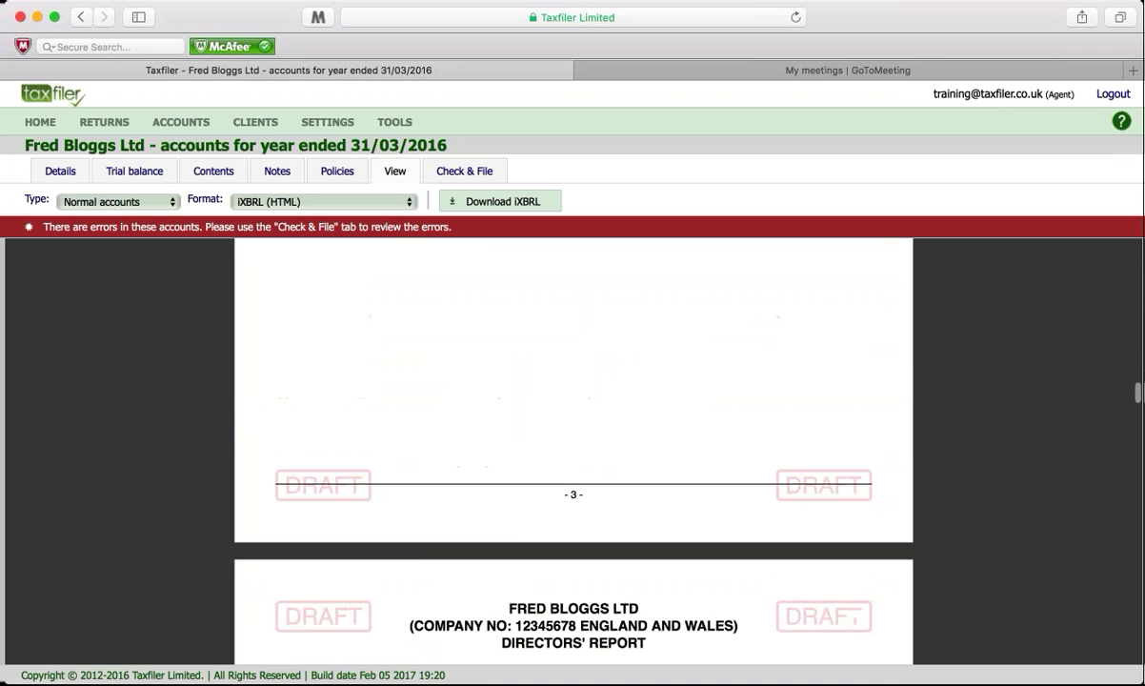
scroll(284, 498, "down", 15)
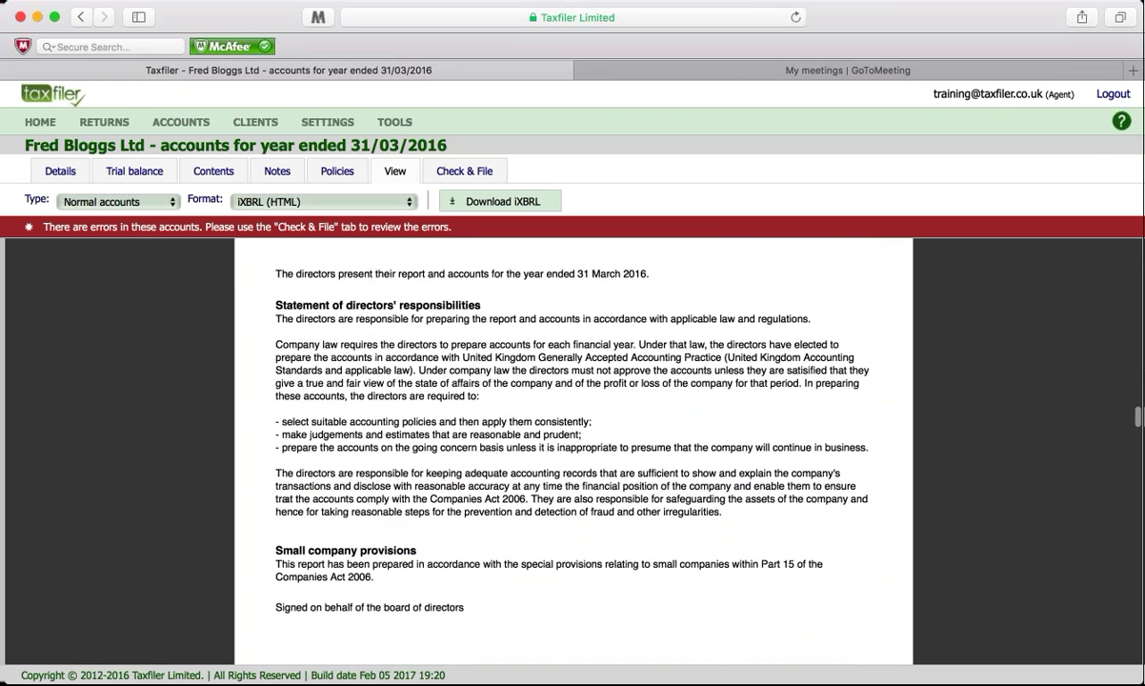
scroll(285, 499, "down", 15)
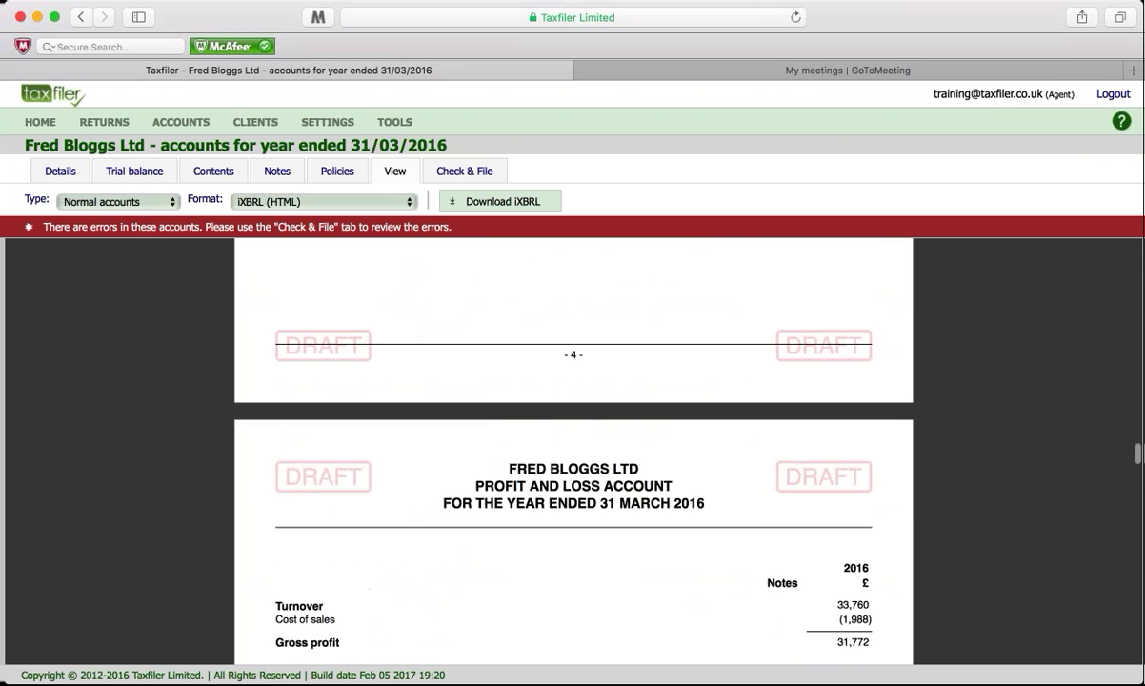
scroll(574, 450, "down", 10)
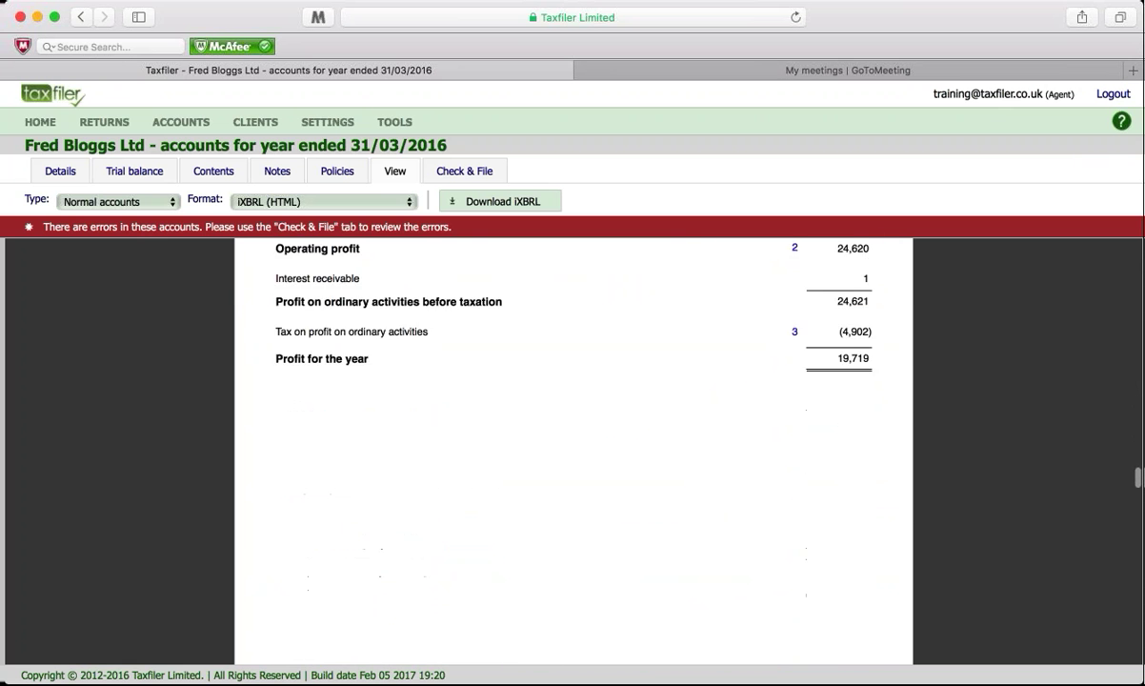
scroll(574, 451, "down", 12)
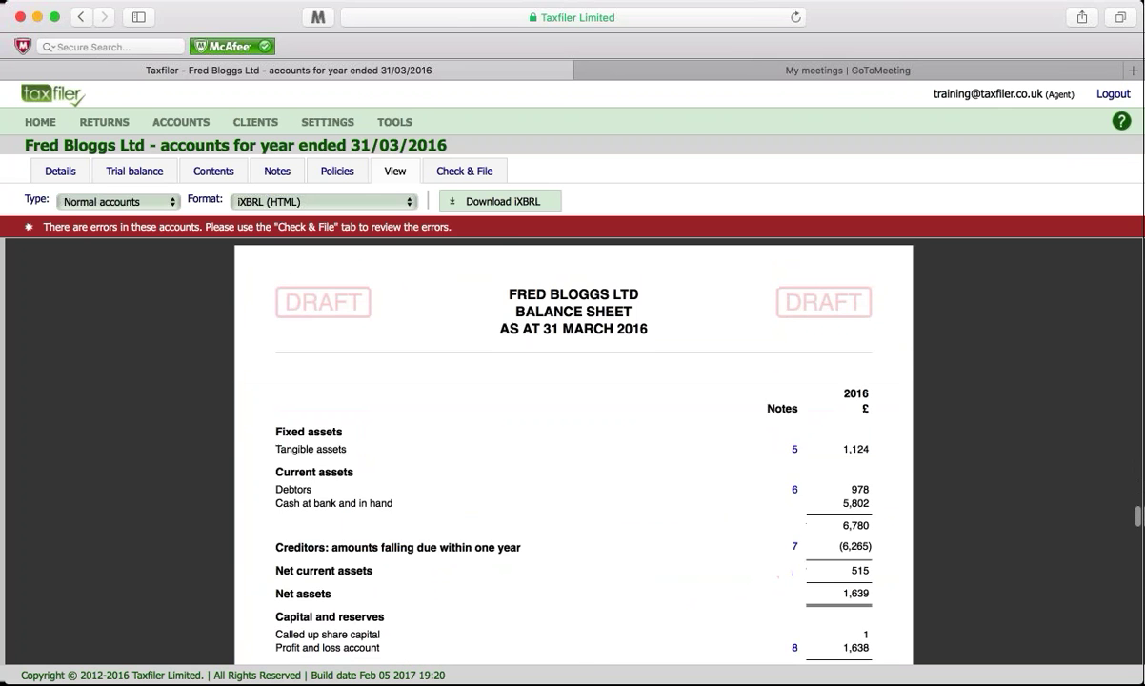
scroll(573, 451, "down", 5)
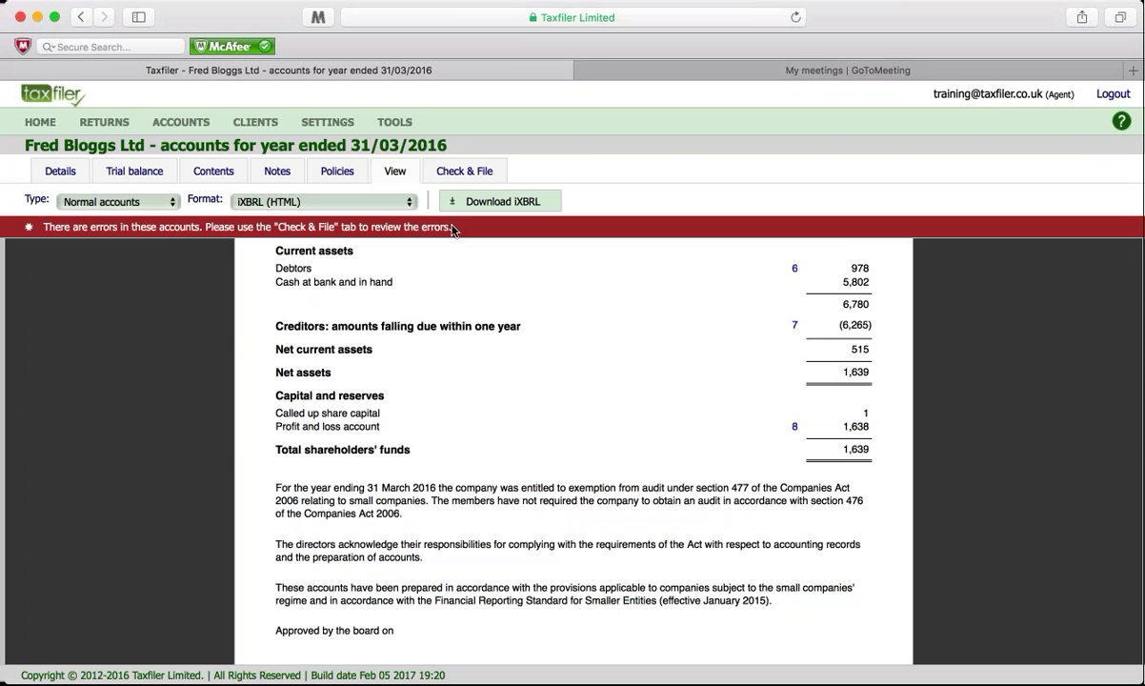
Step: Run Check & File and open the fix for the missing share capital note error
left_click(467, 172)
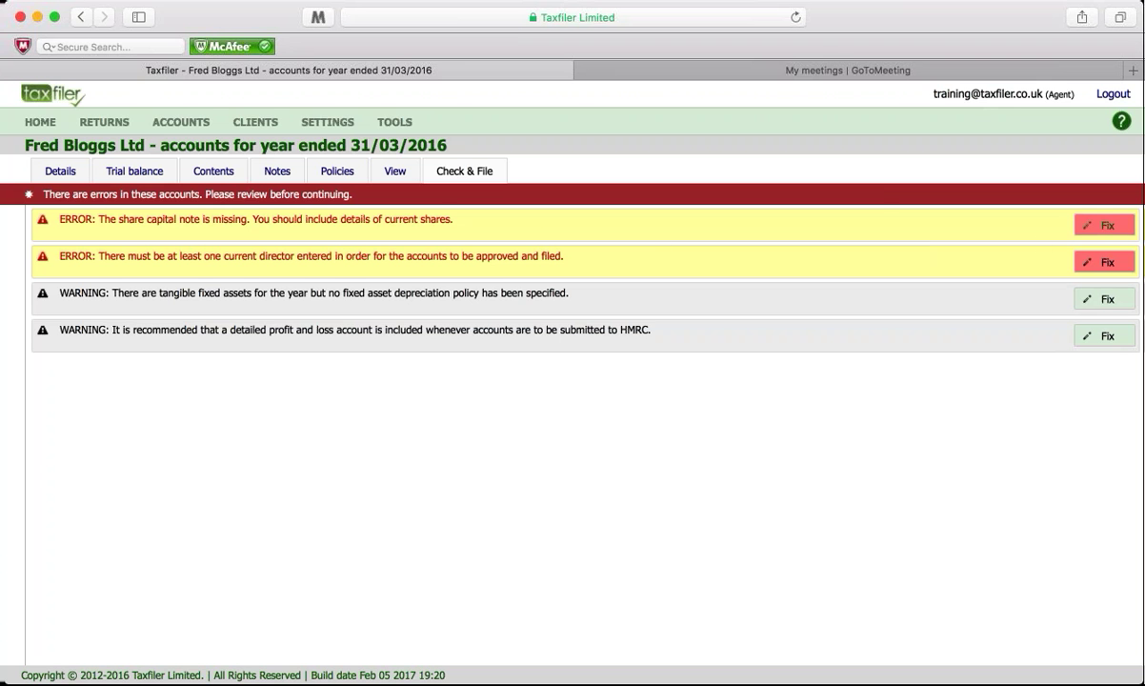
left_click(1107, 226)
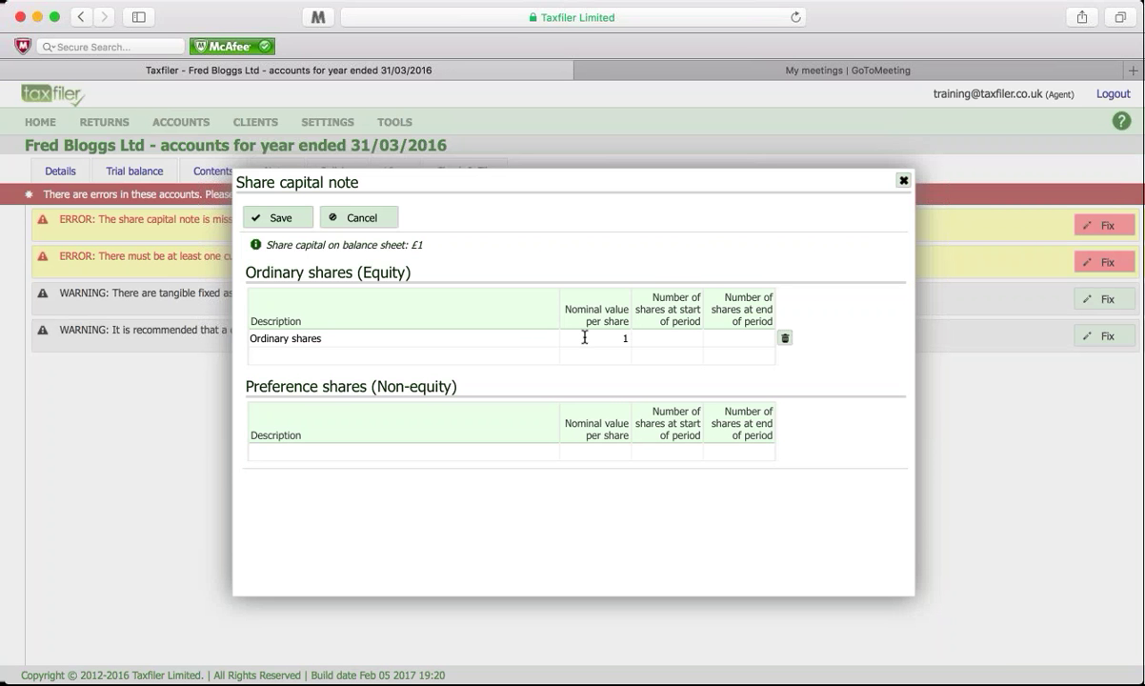
Step: Enter nominal value 1 and one ordinary share at period start and end, then save
left_click(625, 339)
type("1")
left_click(658, 337)
type("1")
key("Tab")
left_click(275, 213)
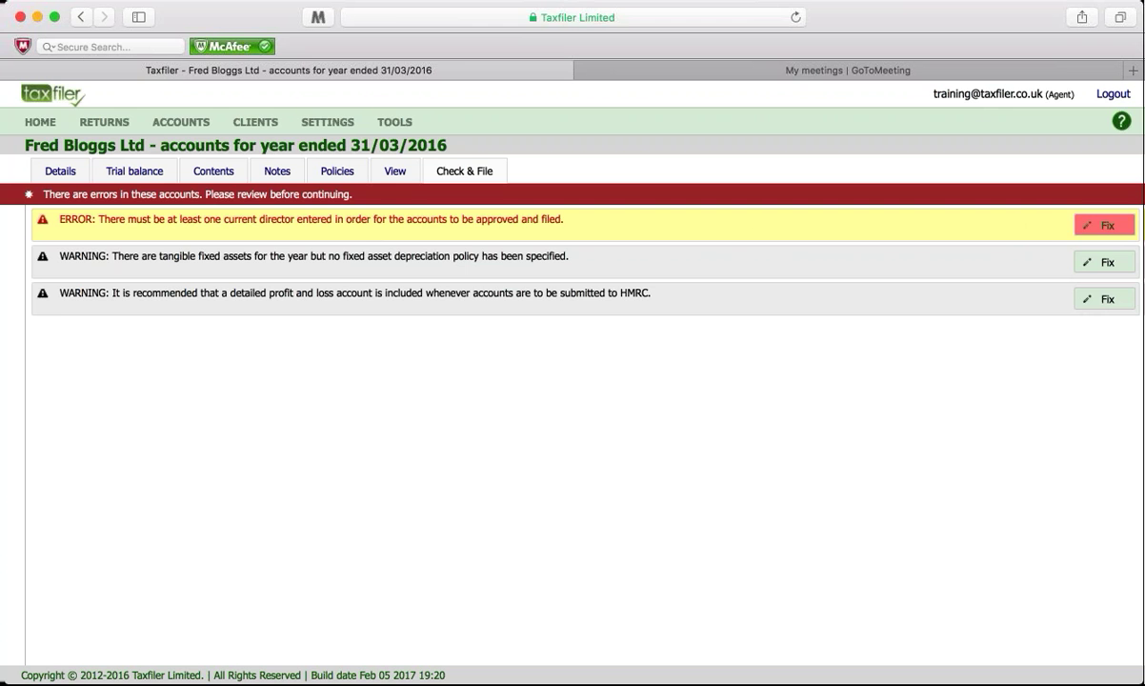
Step: Add a current director with the director's name and gender Male, save, and recheck the accounts
left_click(1104, 225)
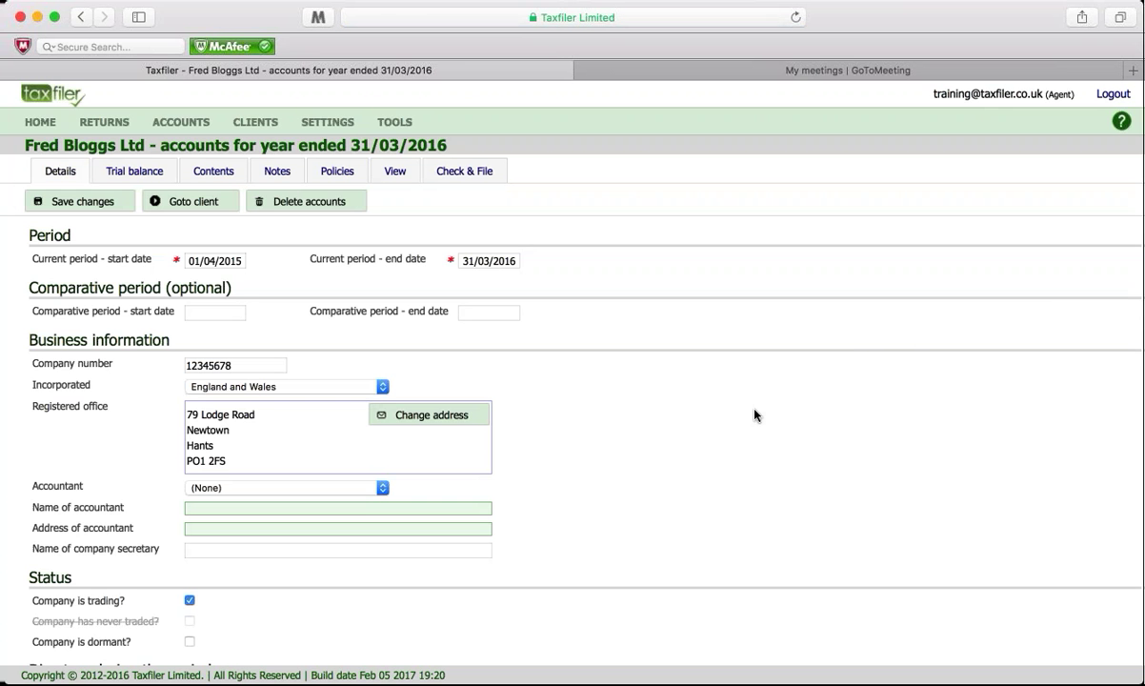
scroll(753, 413, "down", 2)
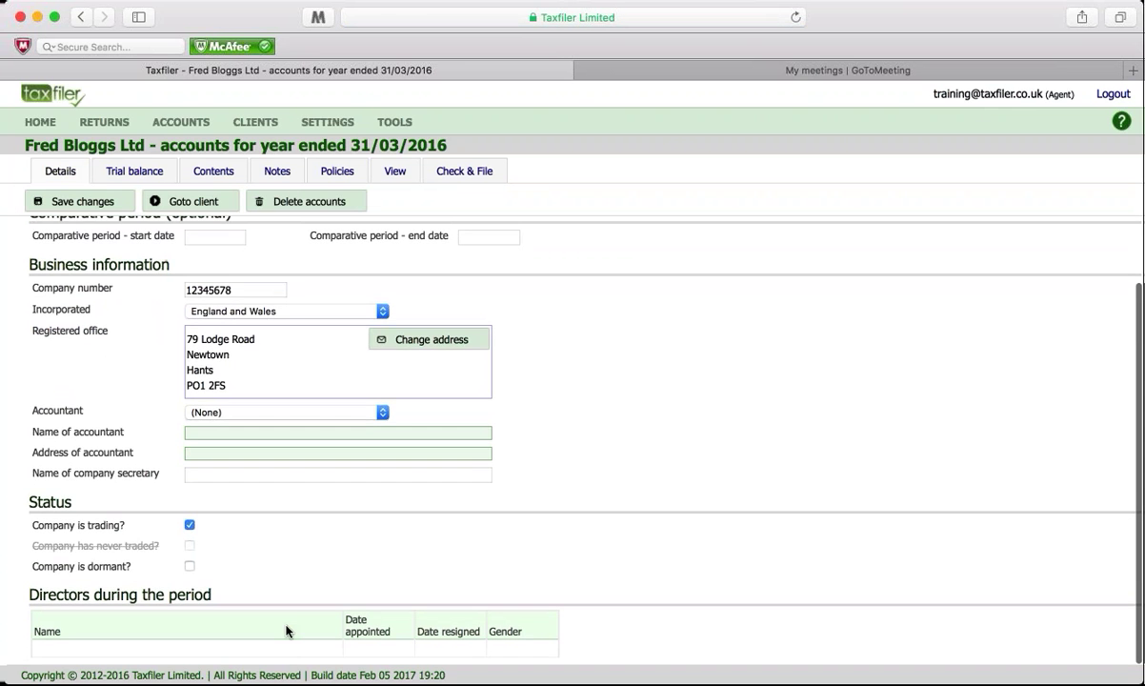
left_click(277, 648)
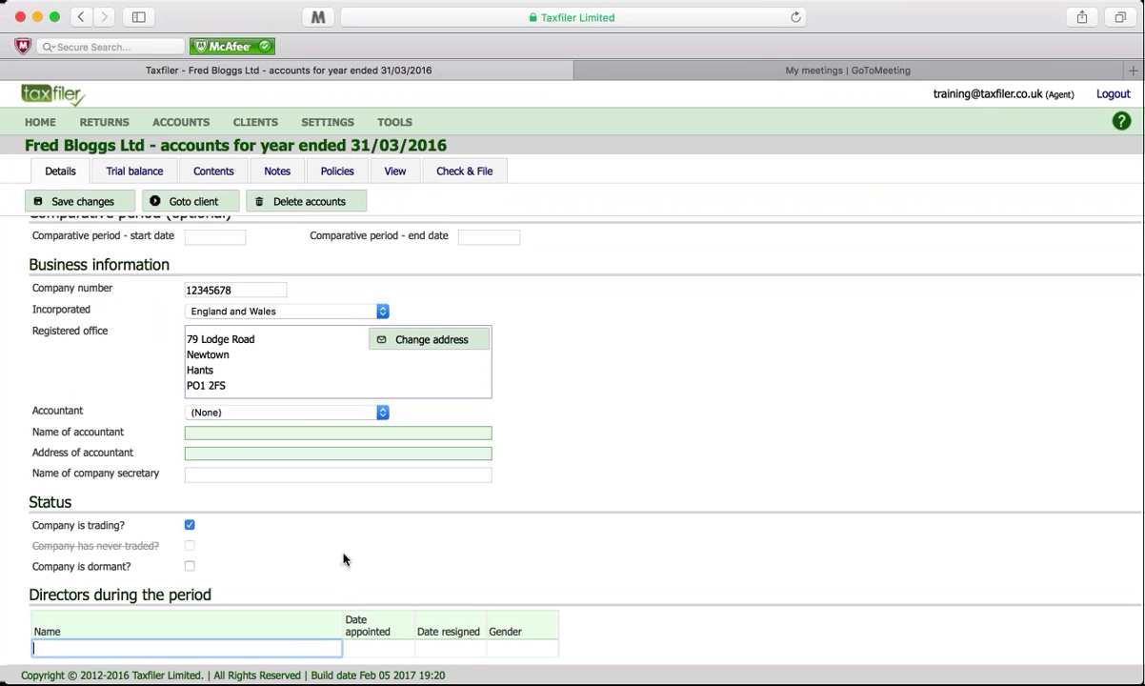
type("Mr F")
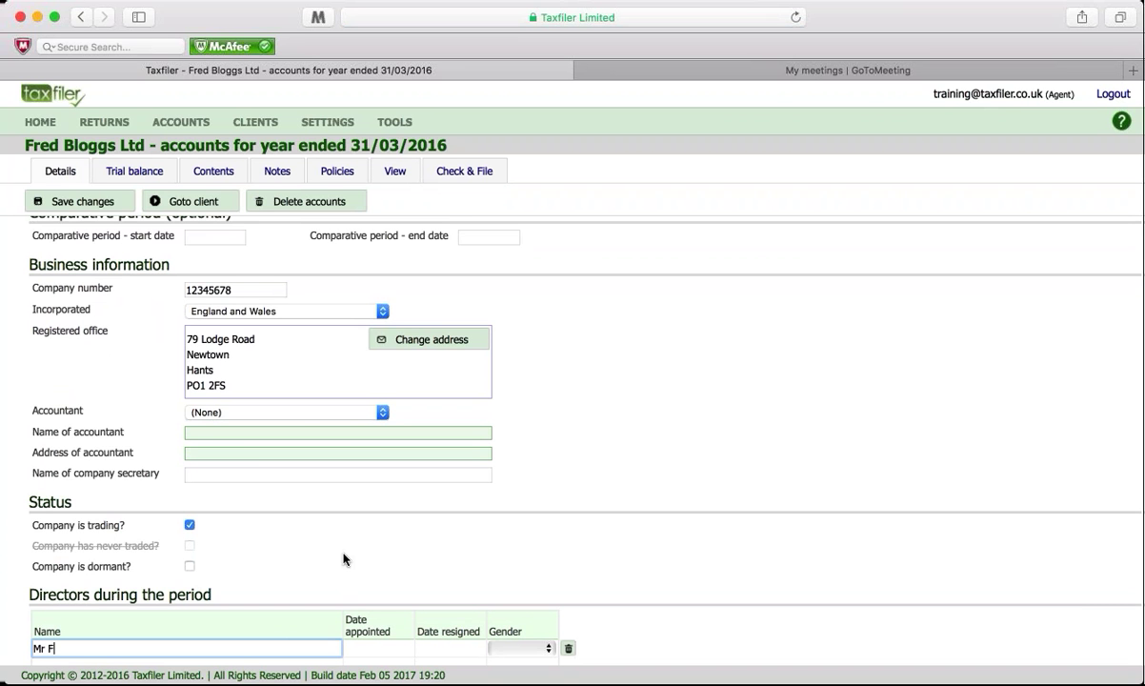
type(" Bloggs")
key("Tab")
key("Tab")
key("Tab")
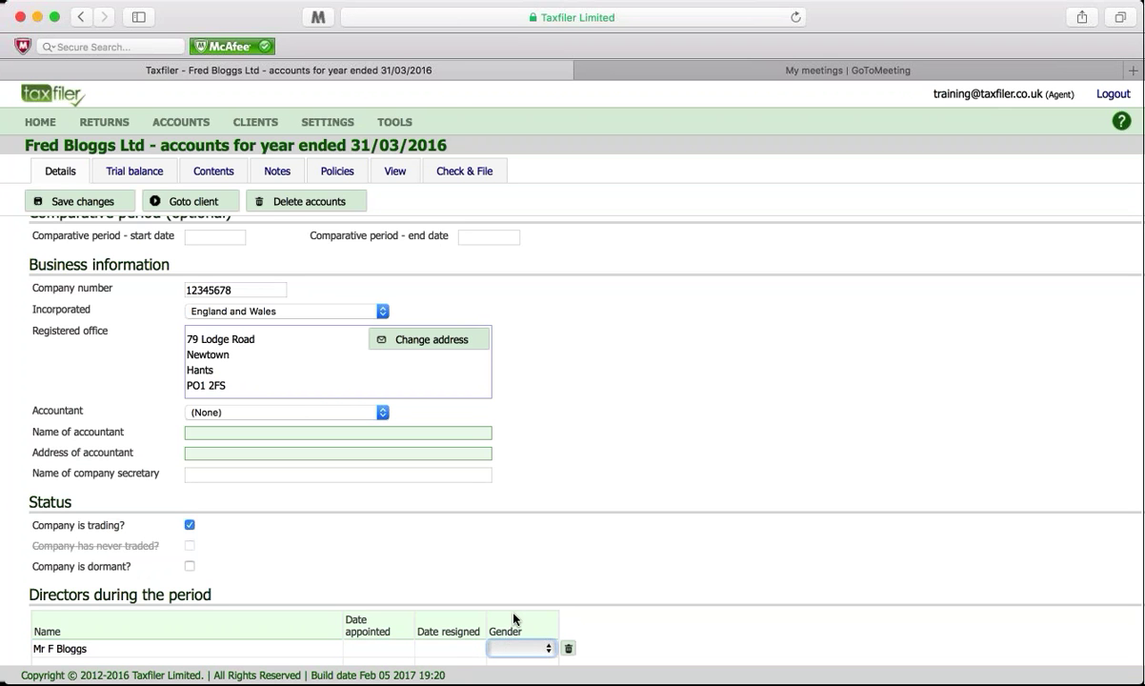
key("m")
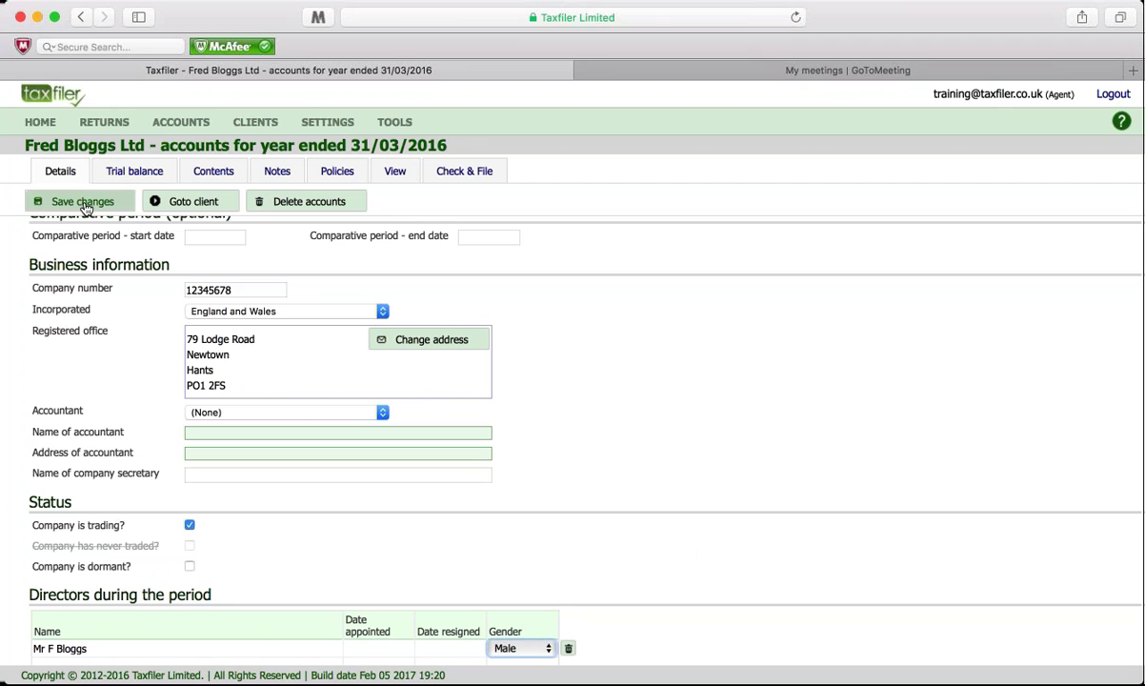
left_click(83, 203)
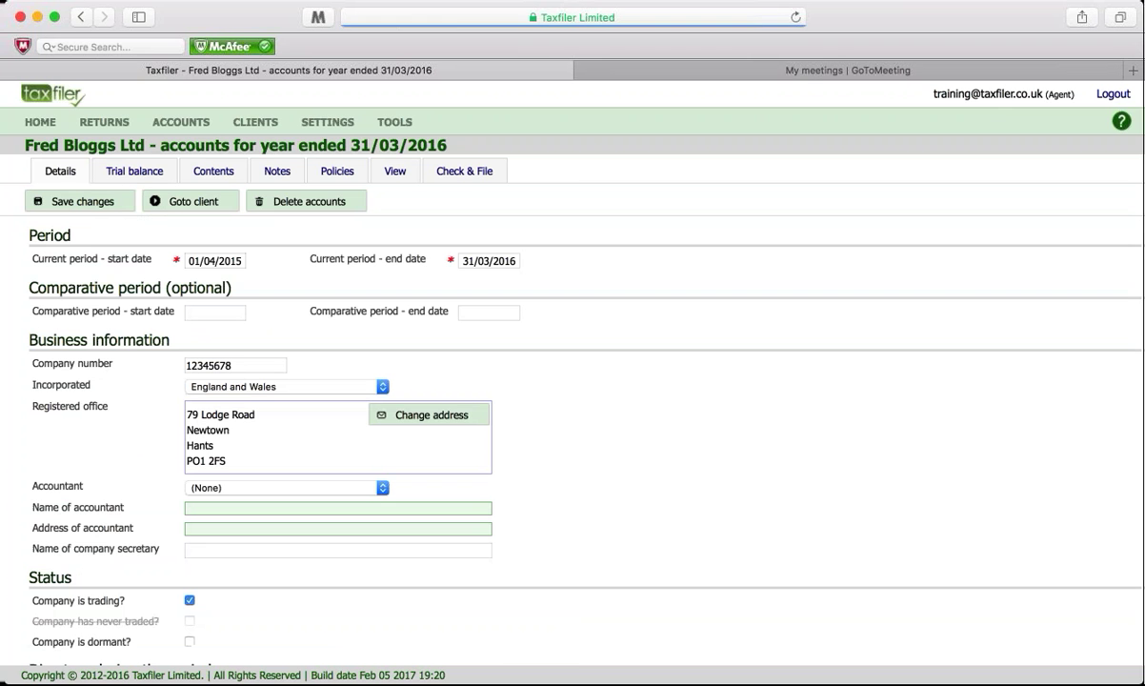
left_click(469, 179)
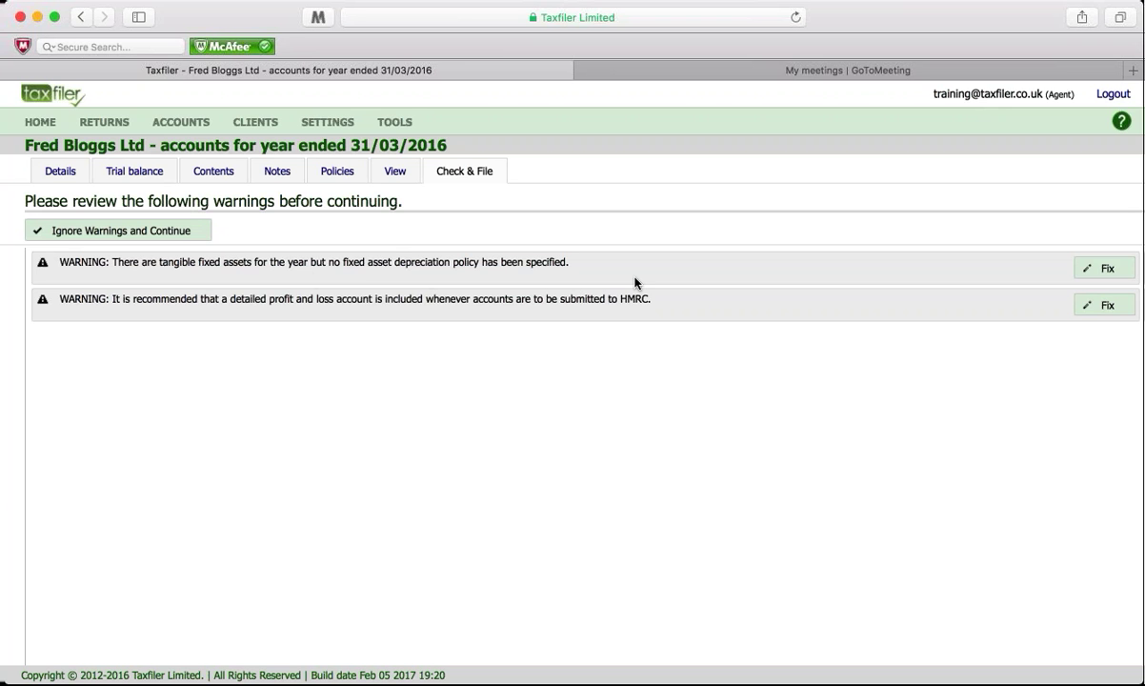
Step: Set the Fixtures & fittings depreciation policy to '25% reducing balance' and save it
left_click(1101, 269)
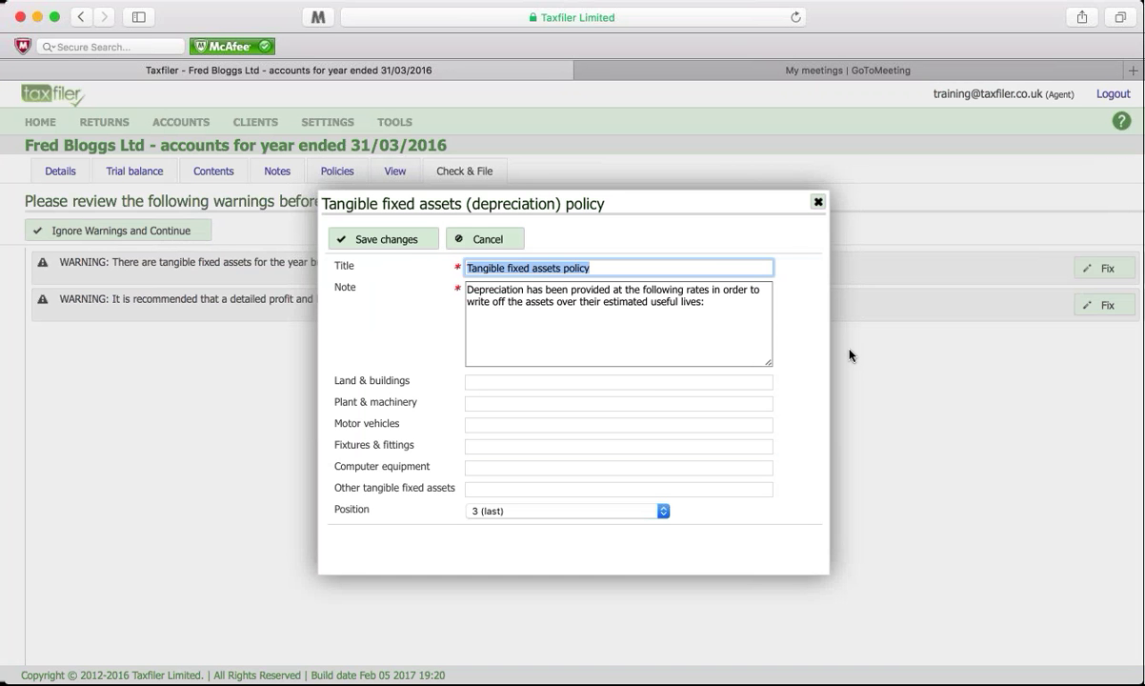
left_click(496, 446)
type("2")
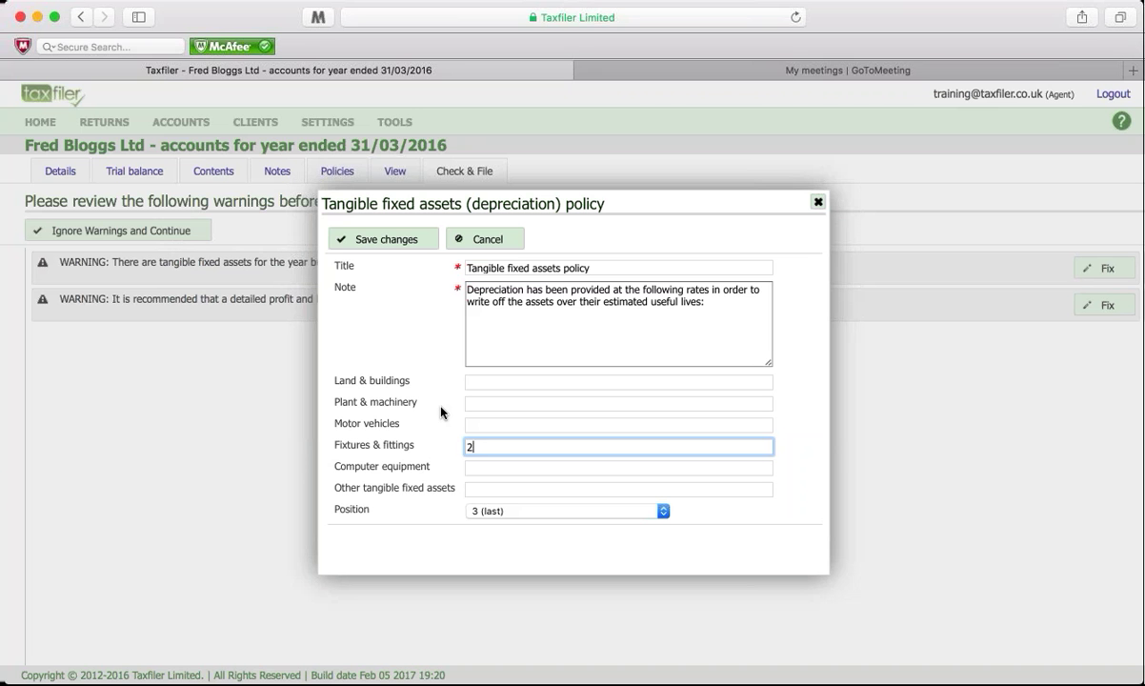
type("5% reducing balance")
left_click(400, 246)
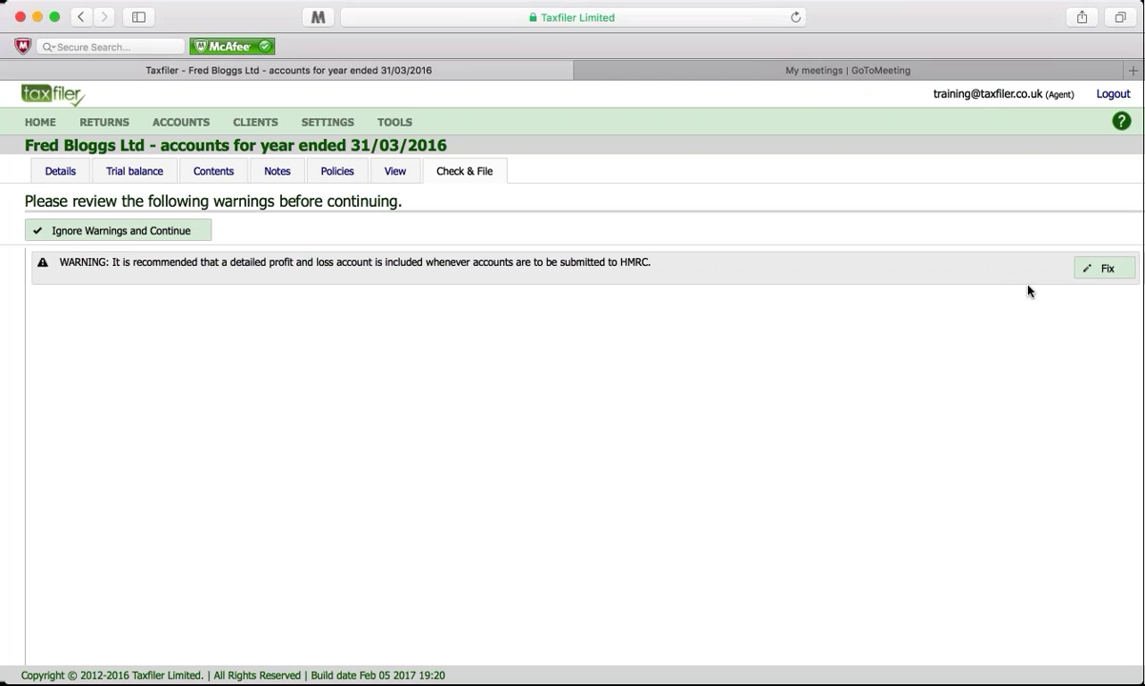
Step: Include a detailed profit and loss account, recheck, and return to the finalising form
left_click(1110, 270)
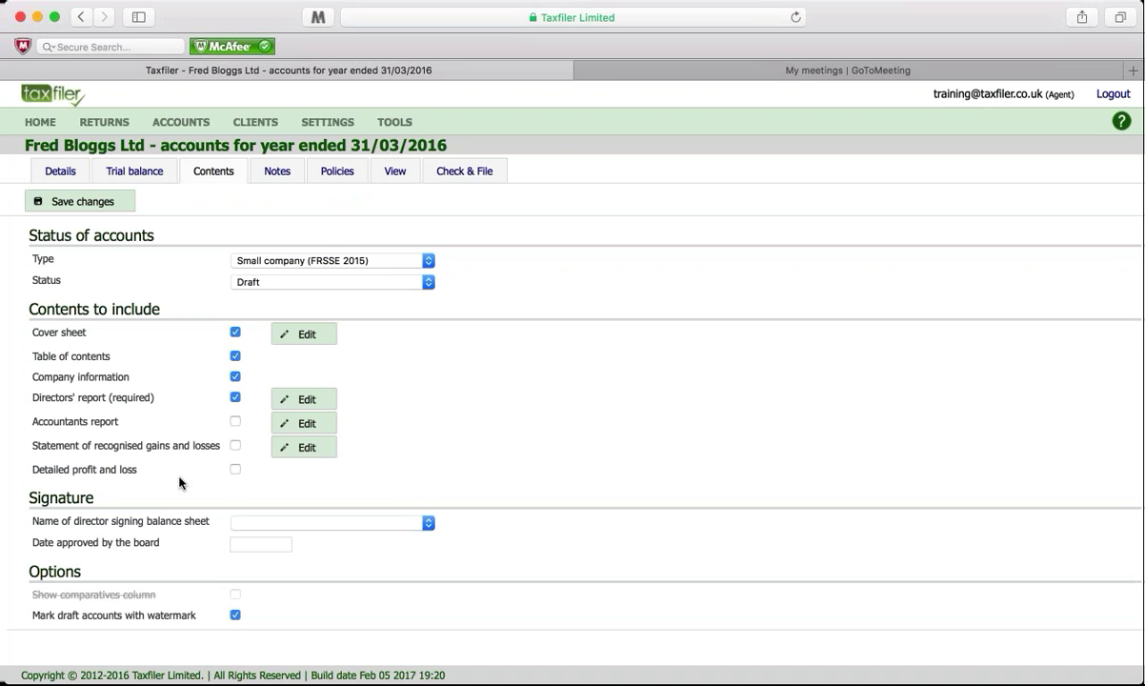
left_click(235, 469)
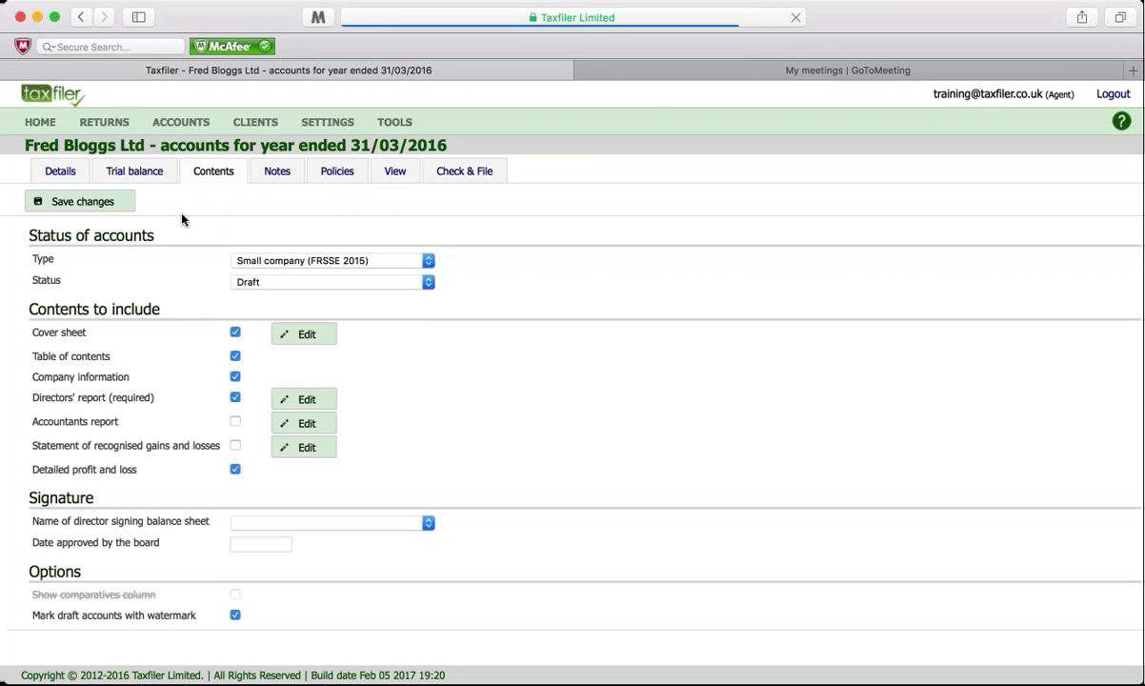
left_click(464, 170)
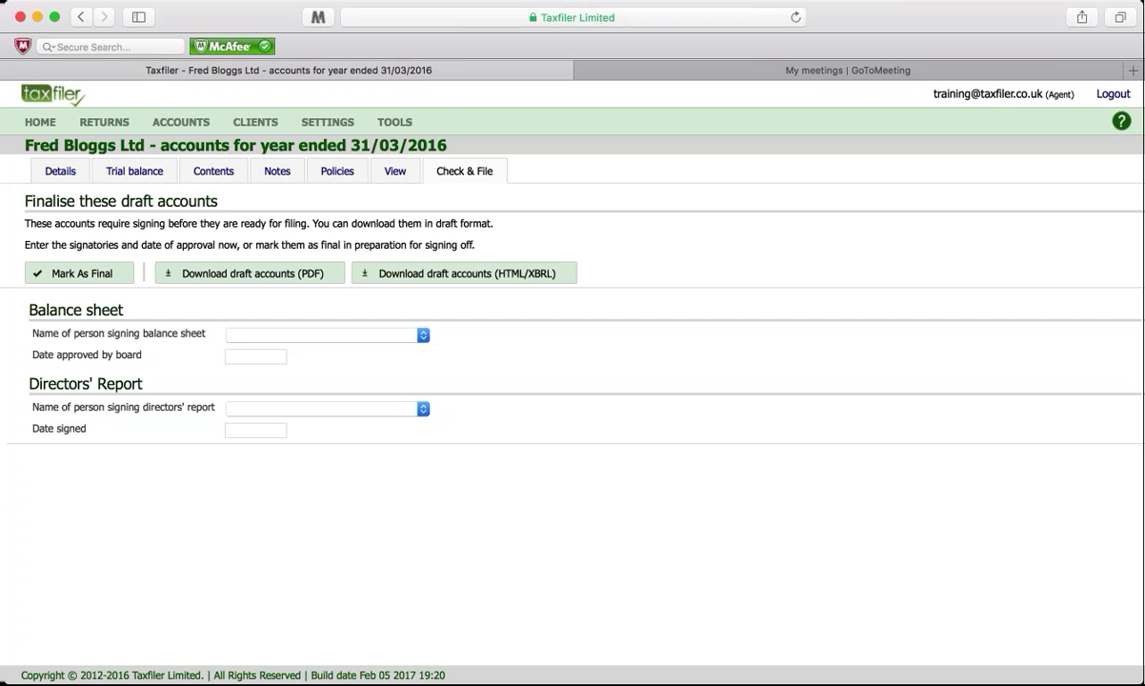
left_click(395, 174)
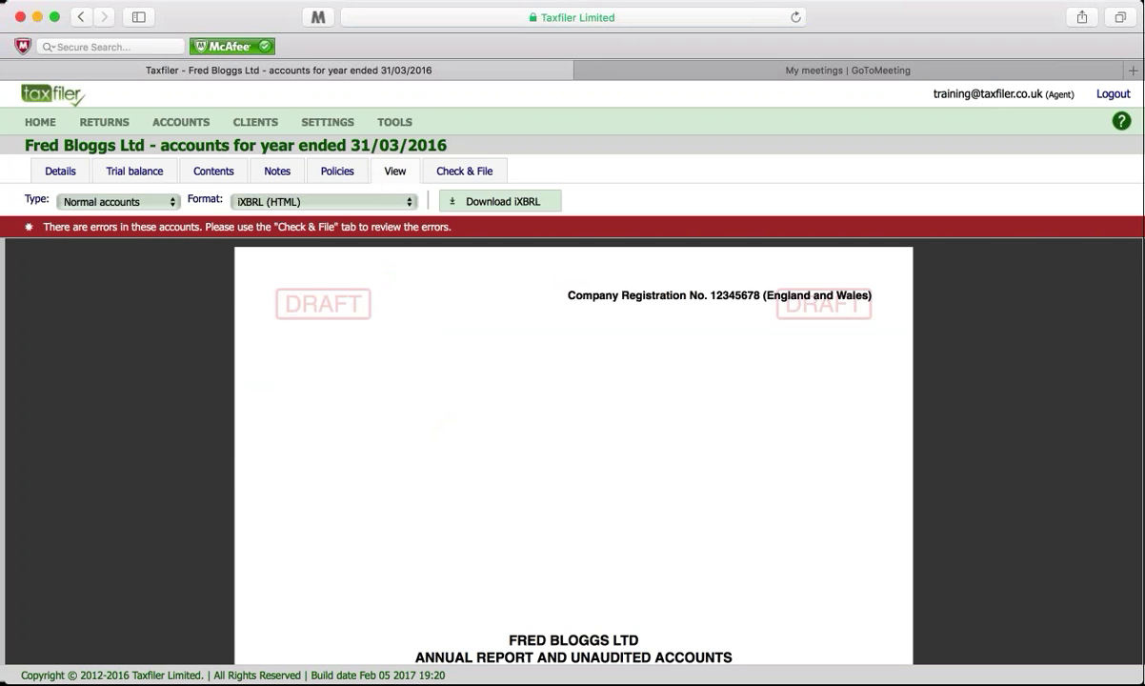
left_click(206, 230)
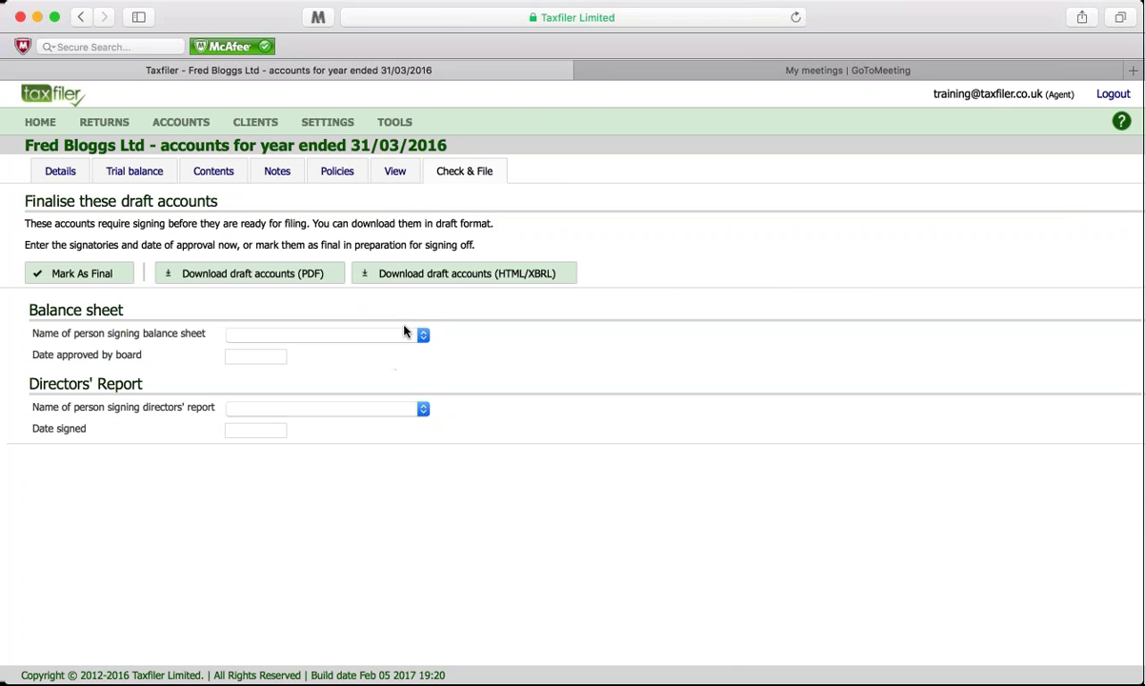
Step: Preview the accounts as Abbreviated accounts, scroll through them, then switch back to Normal accounts
left_click(395, 171)
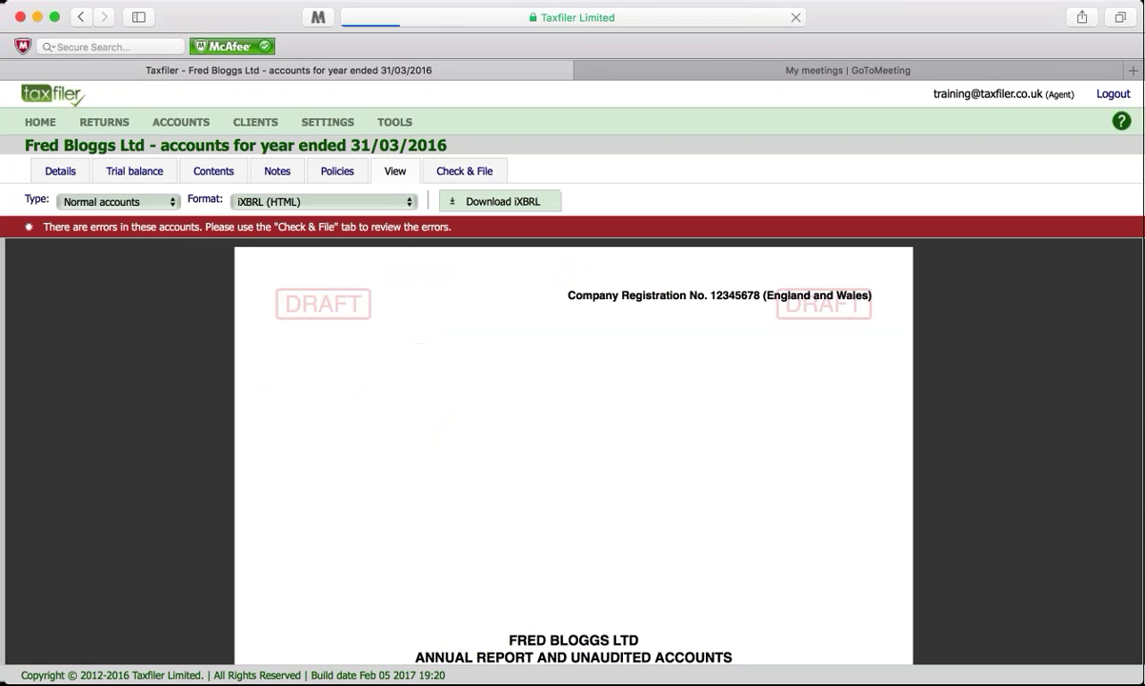
left_click(153, 202)
left_click(150, 212)
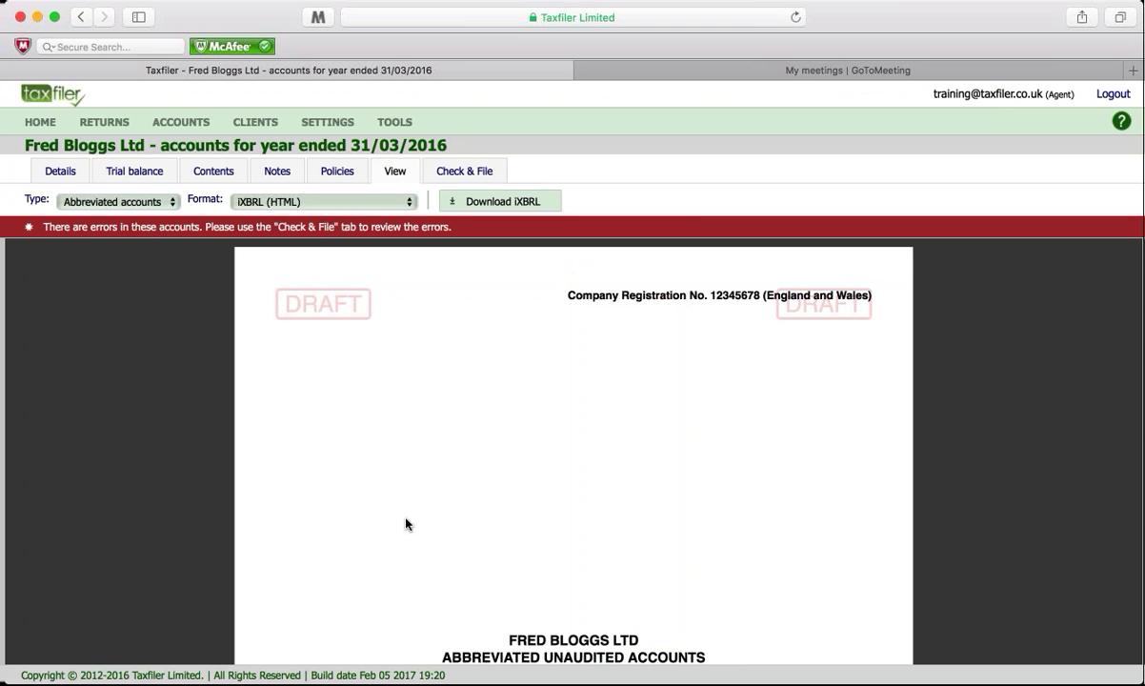
scroll(406, 524, "down", 5)
scroll(406, 524, "down", 10)
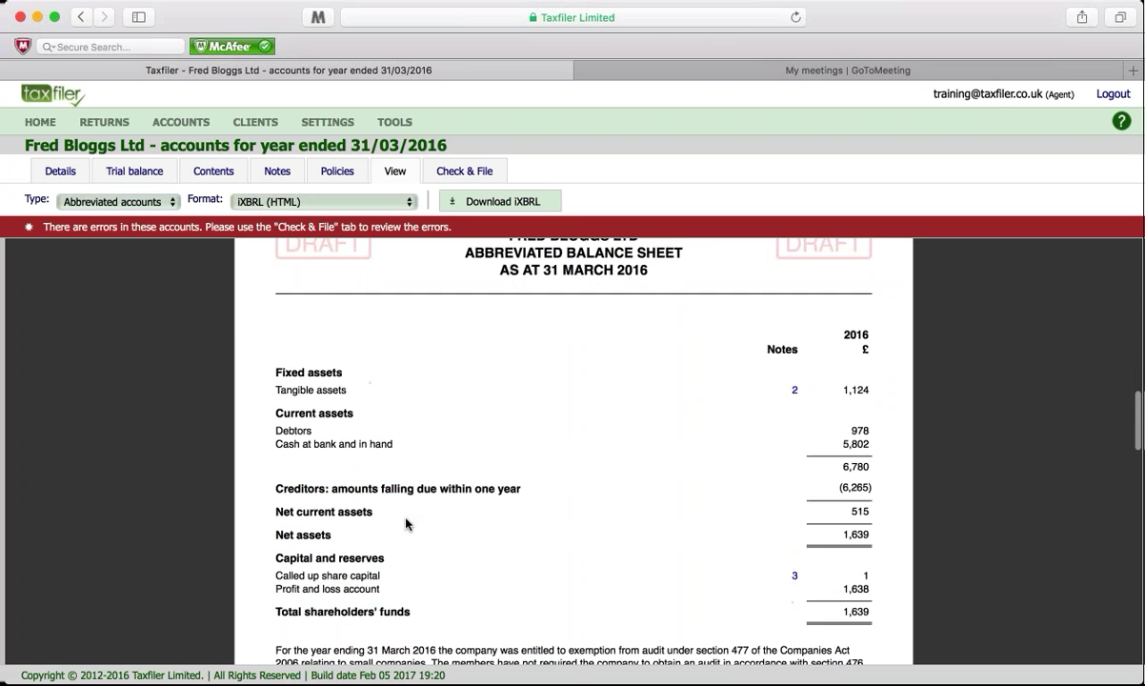
scroll(405, 524, "down", 12)
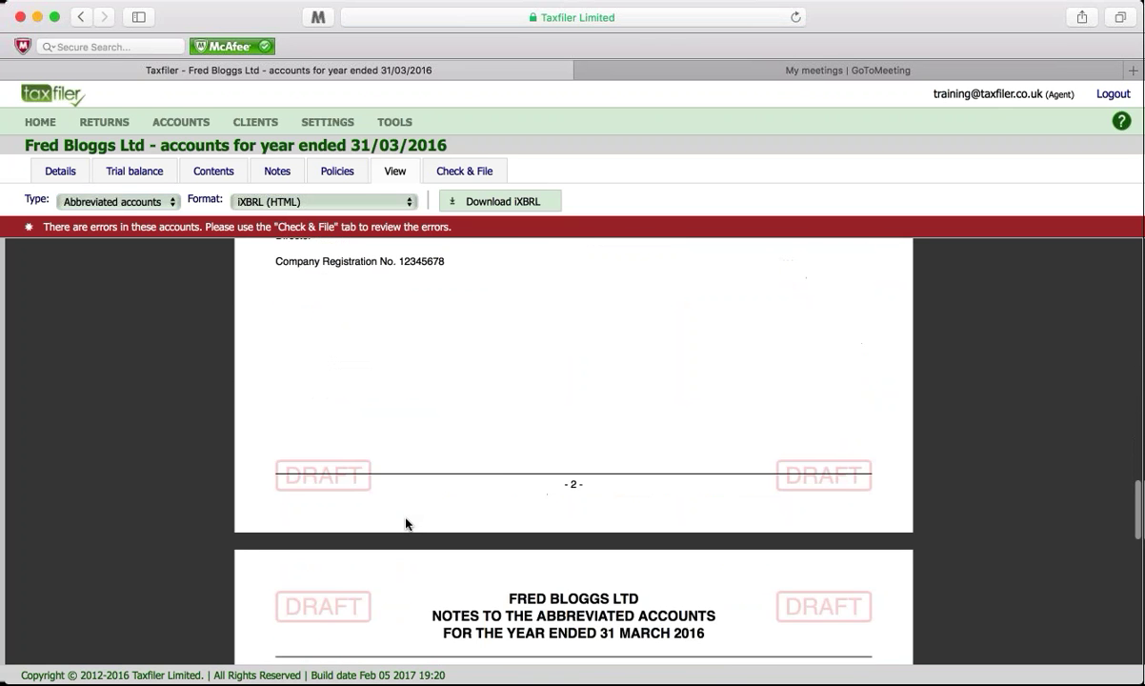
scroll(406, 522, "down", 10)
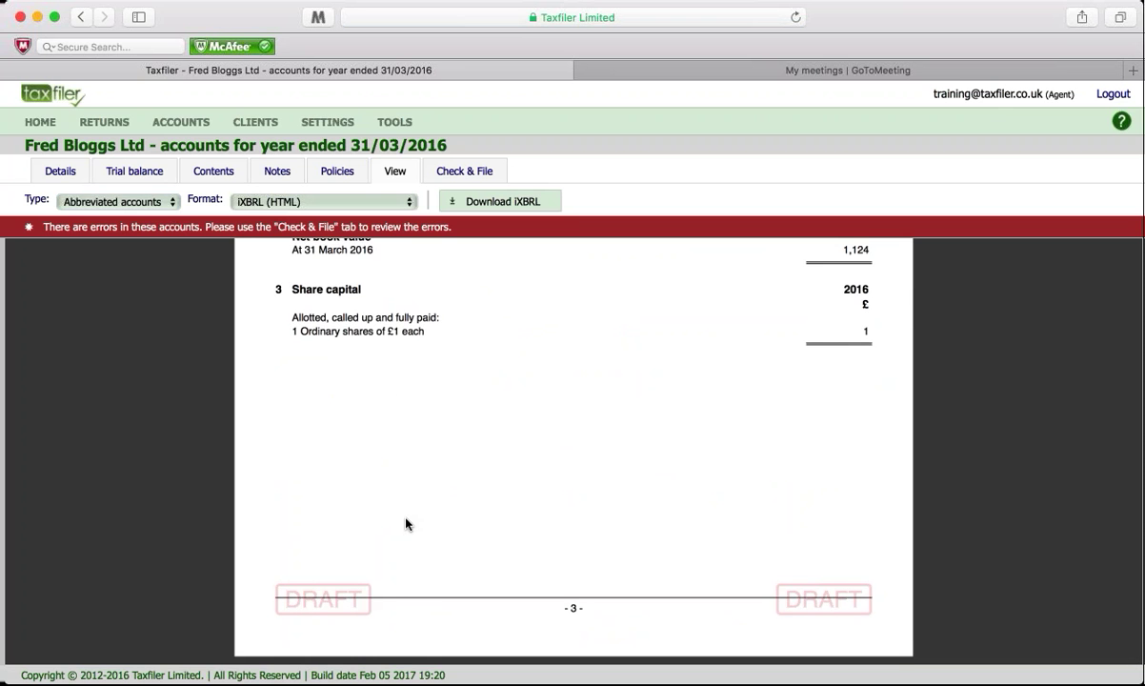
scroll(407, 488, "up", 20)
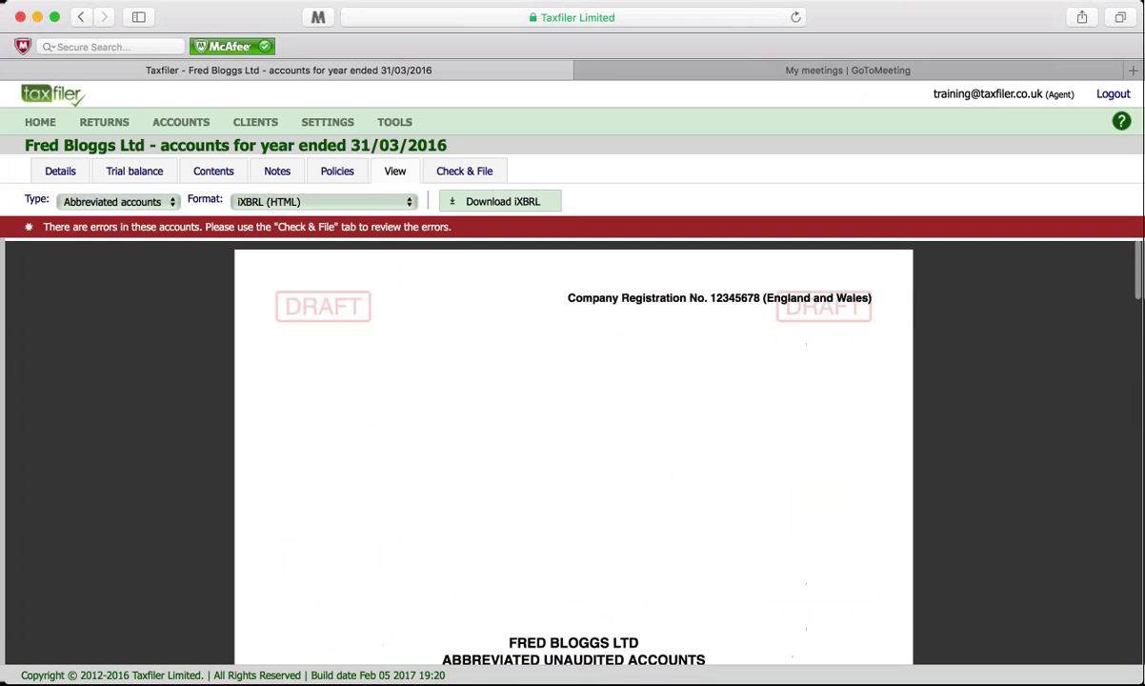
left_click(128, 191)
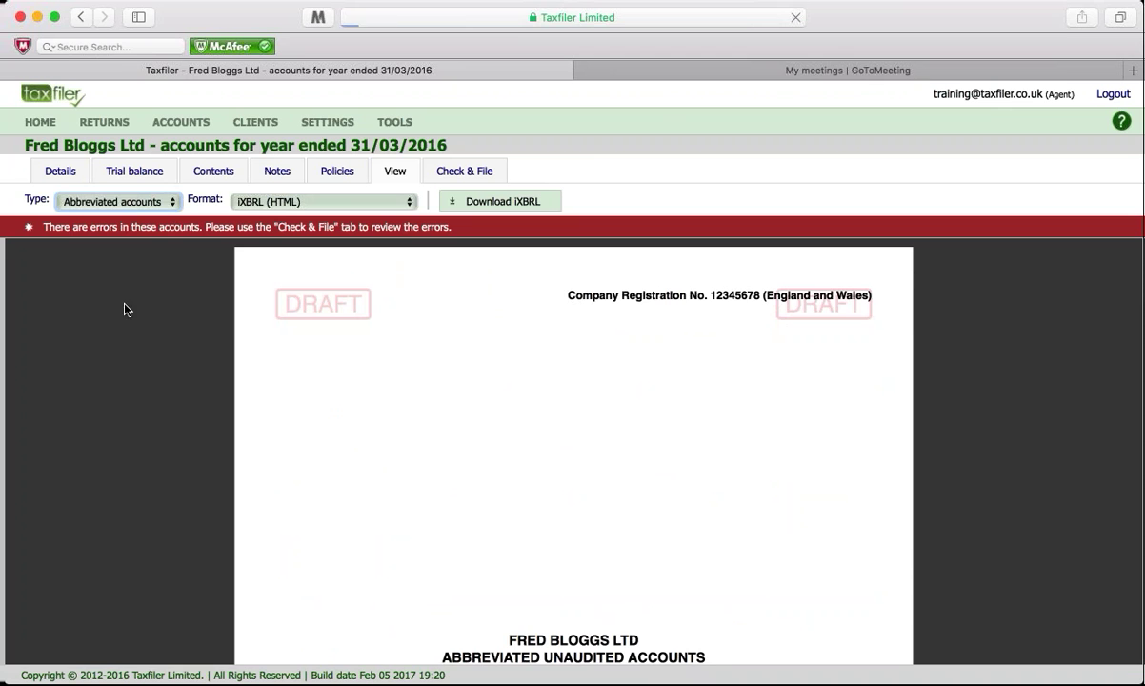
left_click(349, 204)
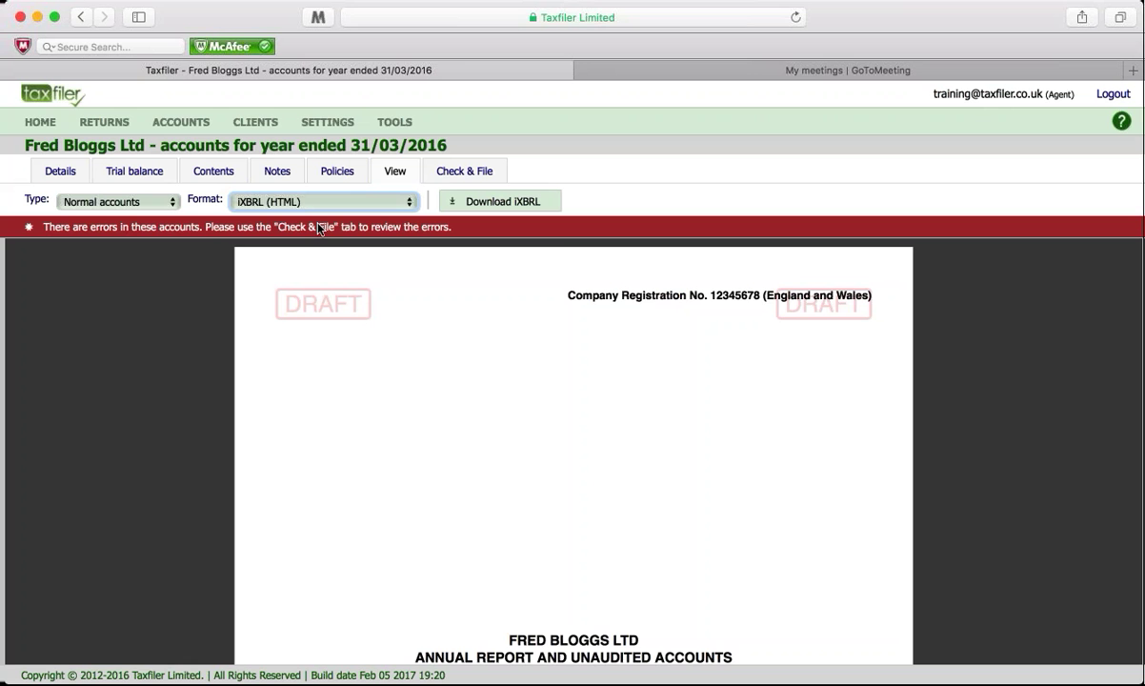
Step: Switch the preview format from iXBRL (HTML) to PDF and scroll through the opening pages
left_click(318, 225)
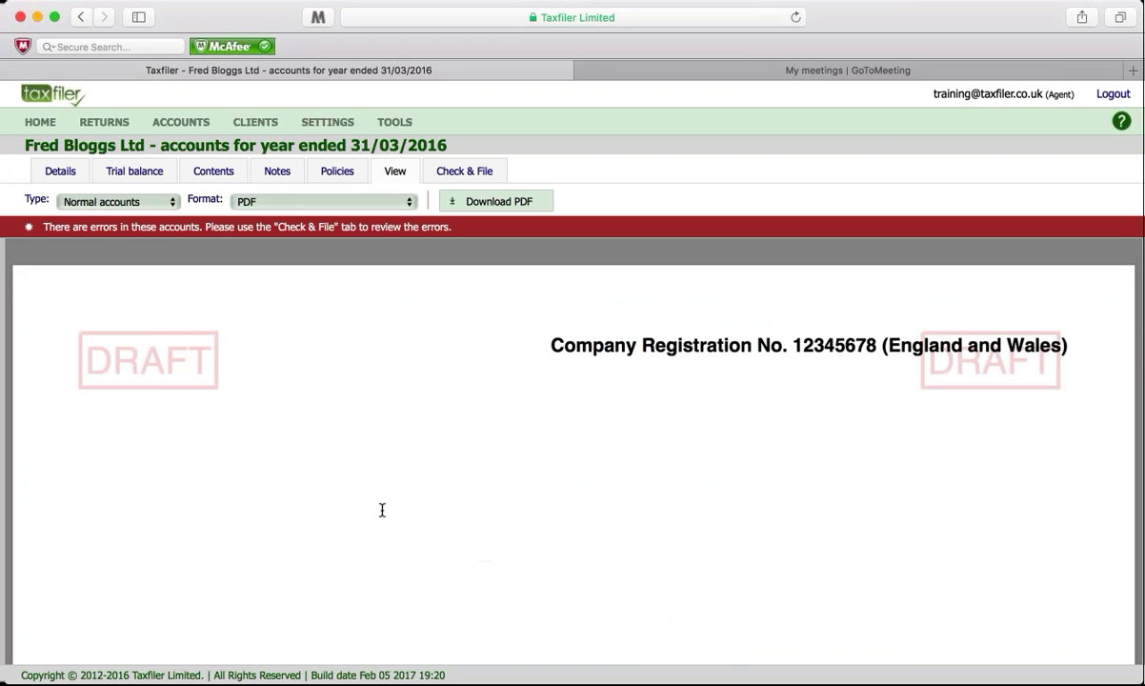
scroll(382, 511, "down", 10)
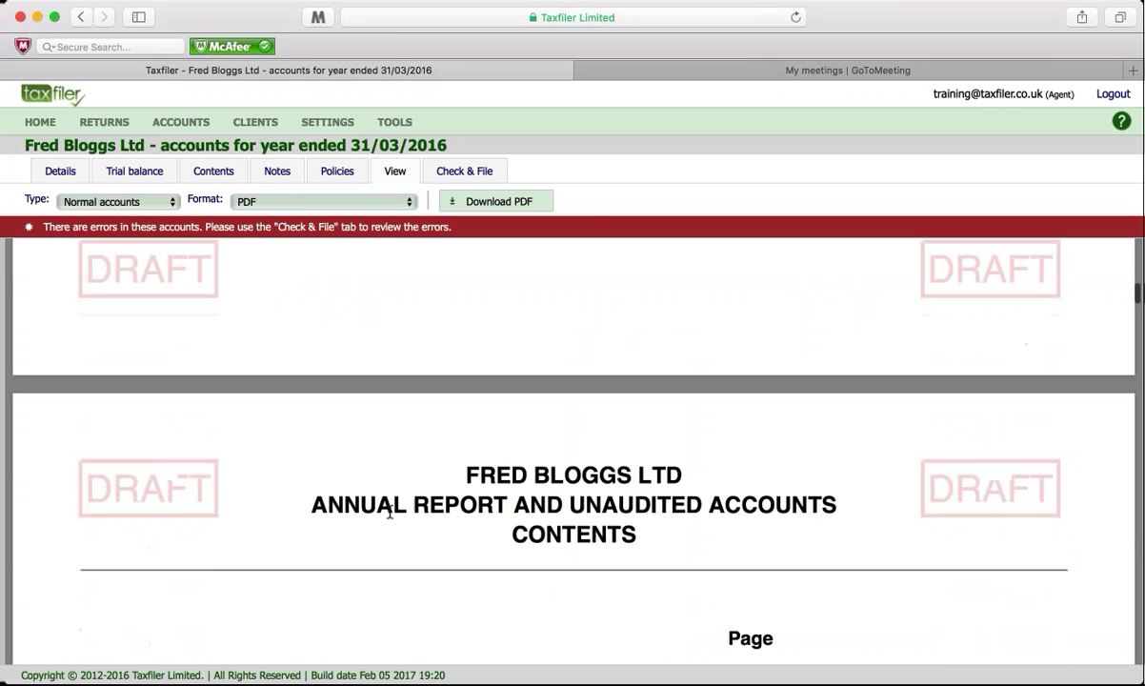
scroll(390, 513, "down", 5)
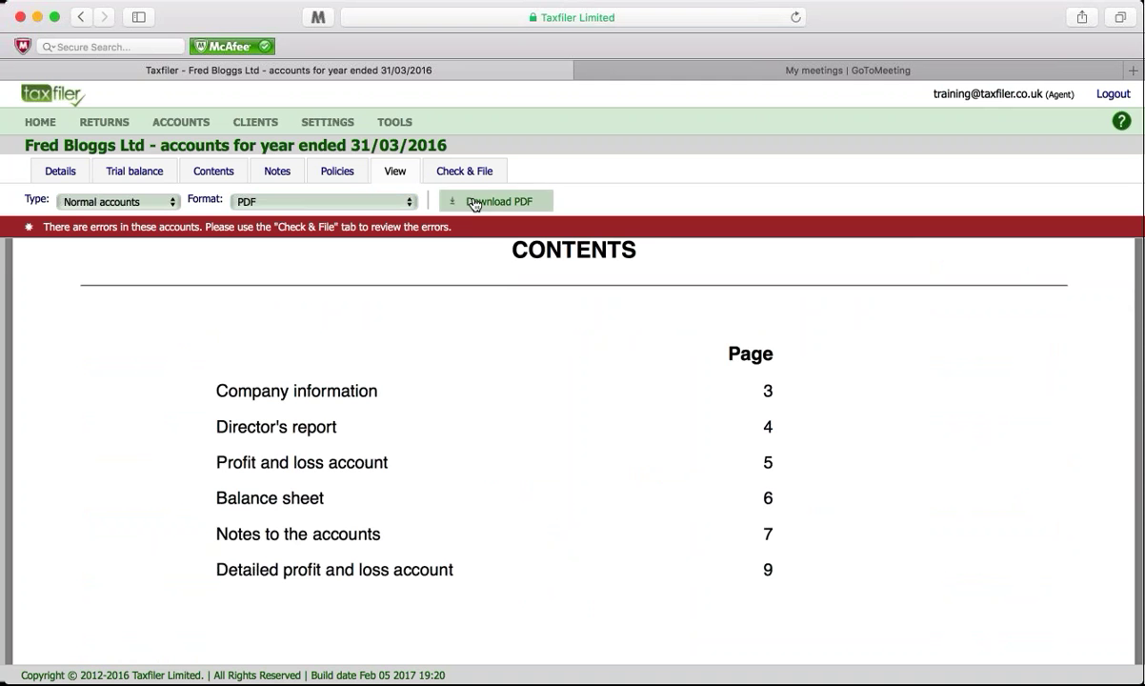
scroll(494, 412, "up", 6)
scroll(494, 412, "up", 8)
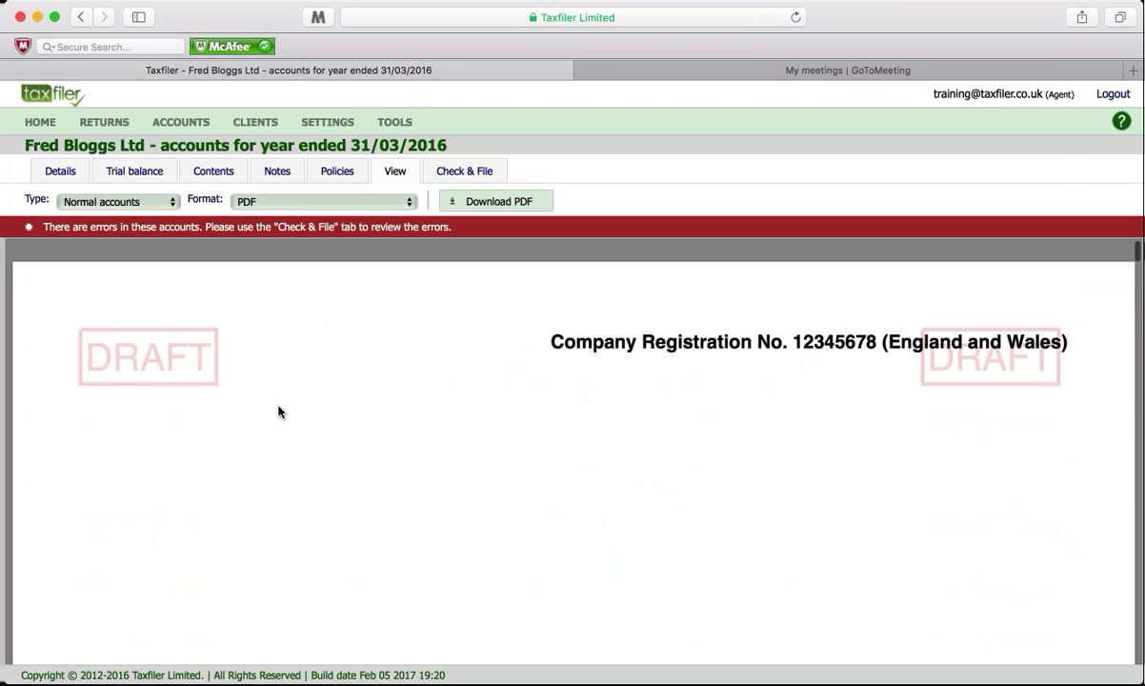
scroll(381, 314, "up", 1)
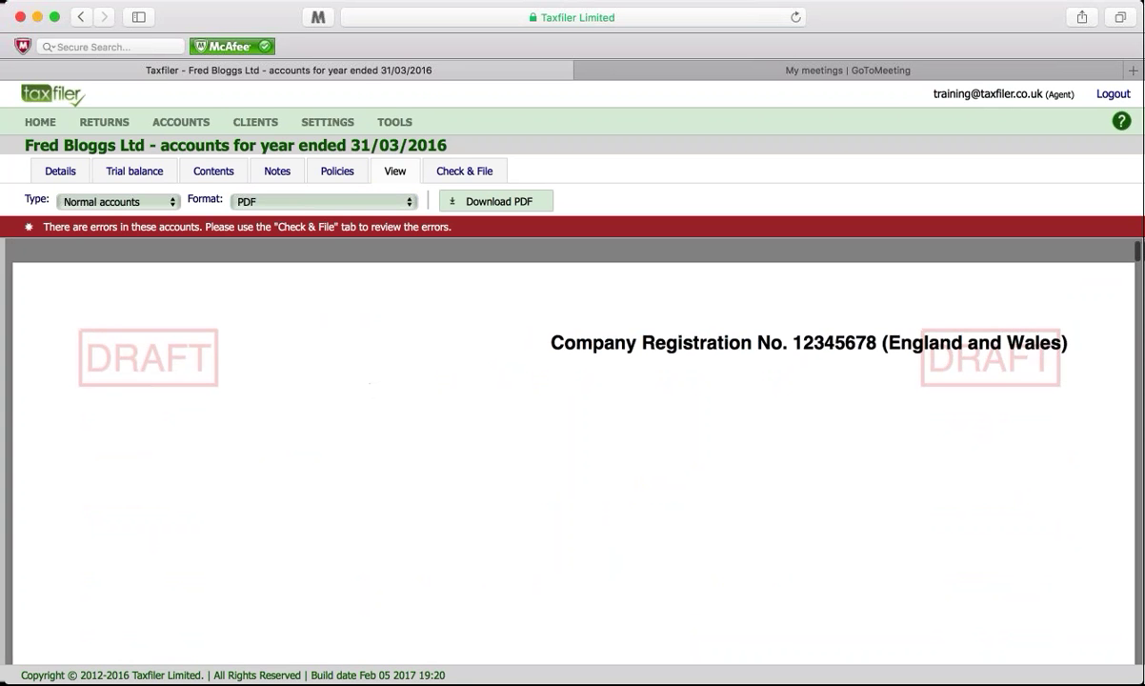
Step: Mark the draft accounts as final from the Check & File page
left_click(456, 177)
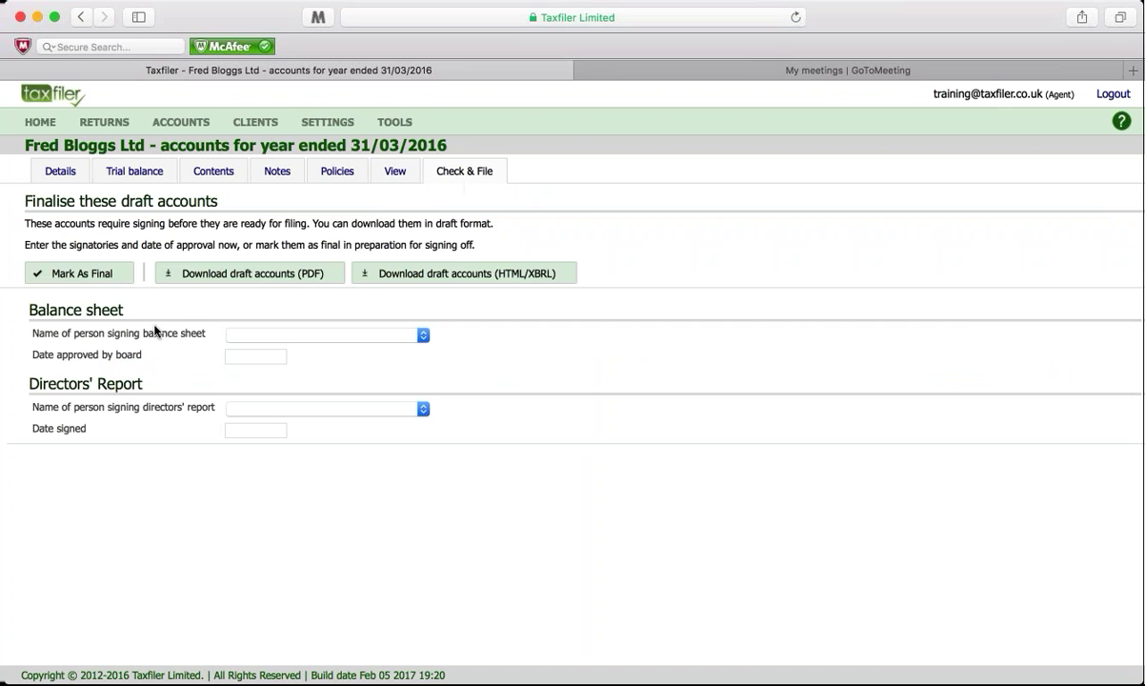
left_click(111, 276)
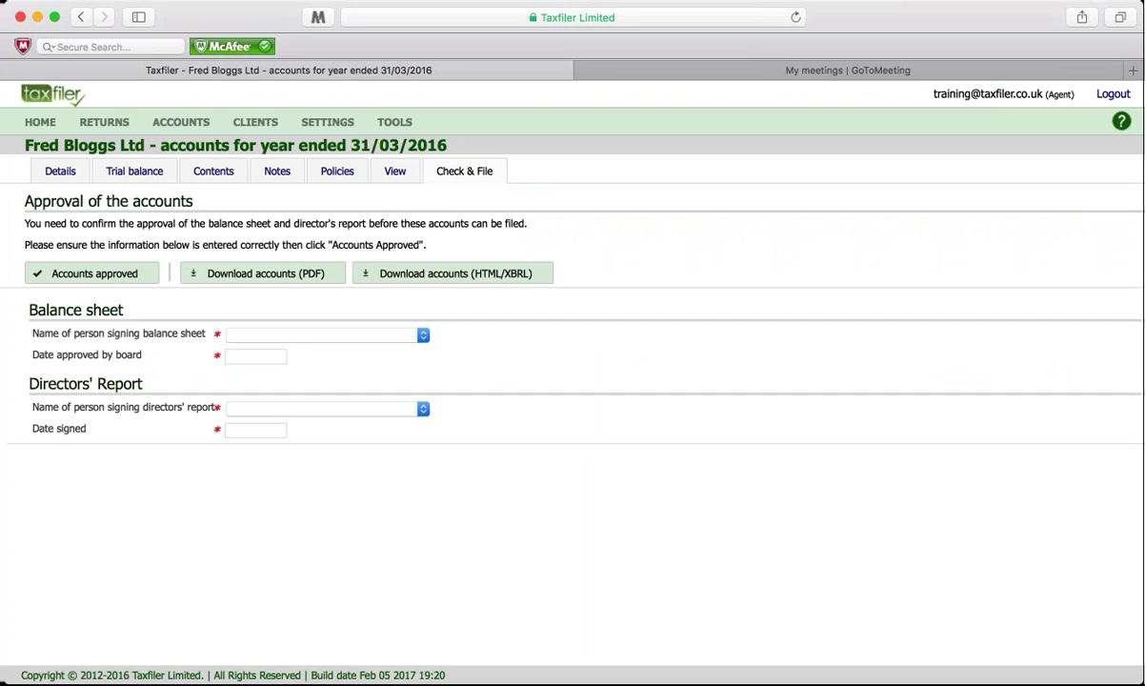
left_click(118, 269)
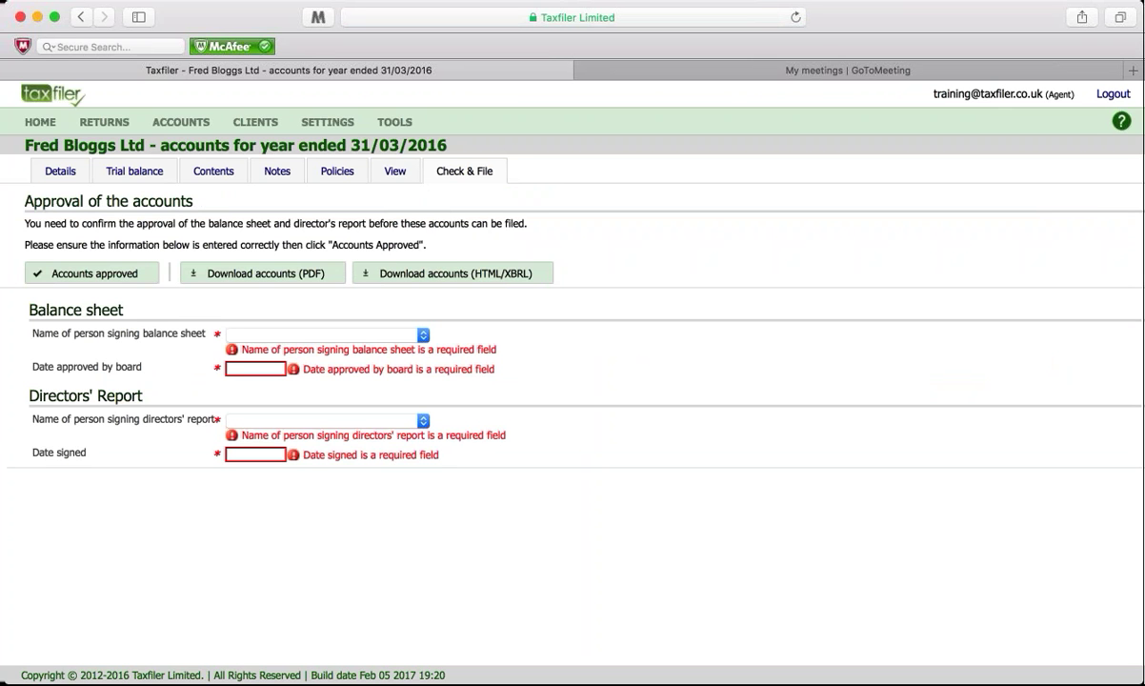
Step: Choose the director as balance sheet signer, enter approval date 6/02/17, and record board approval
left_click(423, 335)
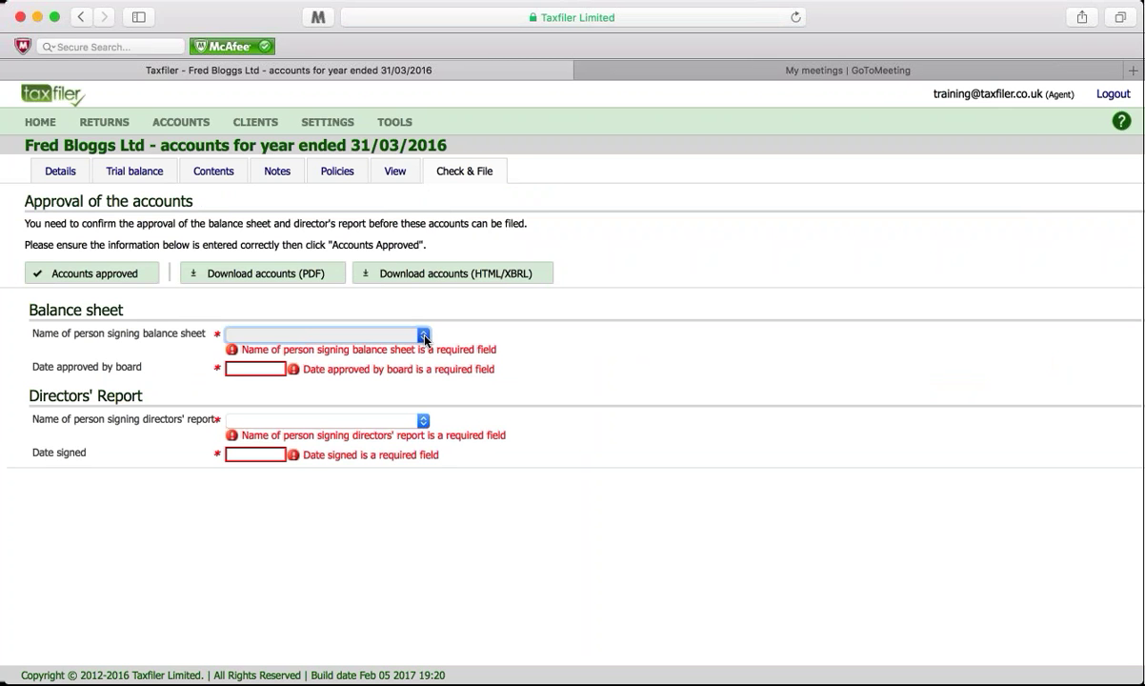
left_click(356, 323)
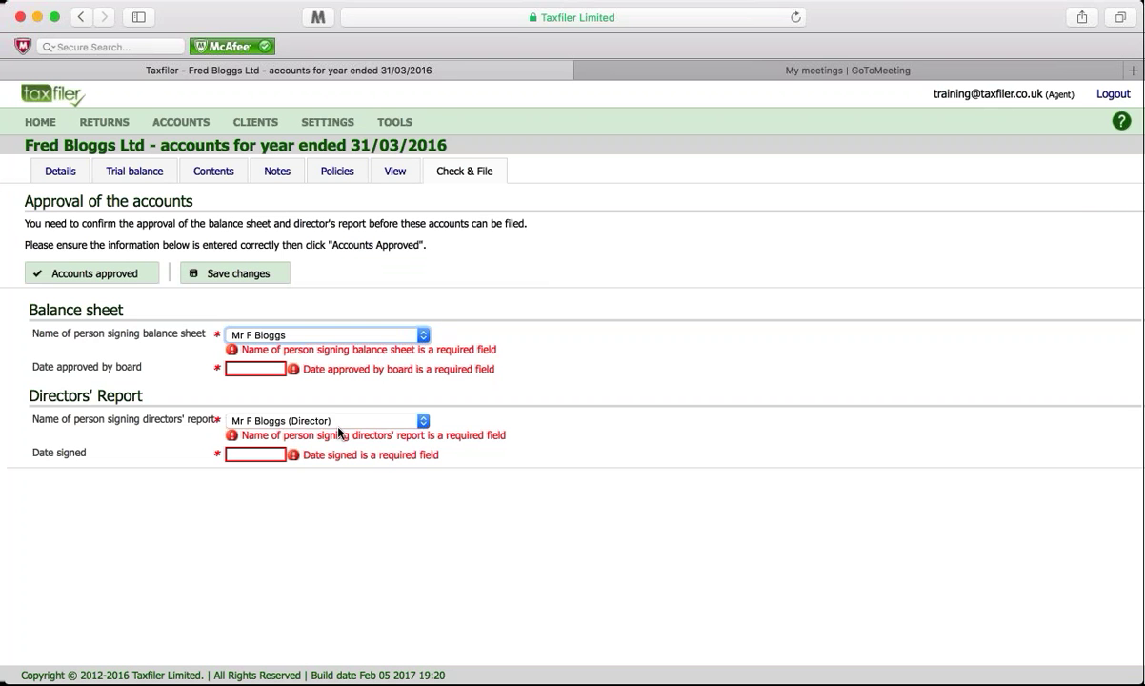
left_click(253, 369)
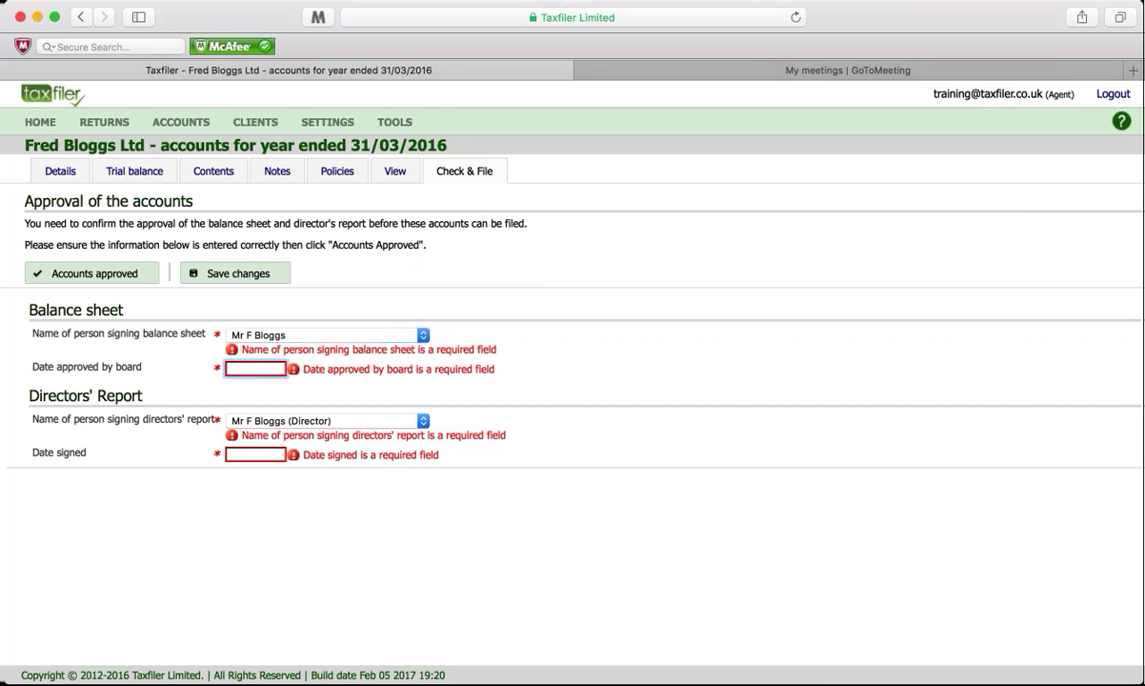
type("6/02/17")
key("Tab")
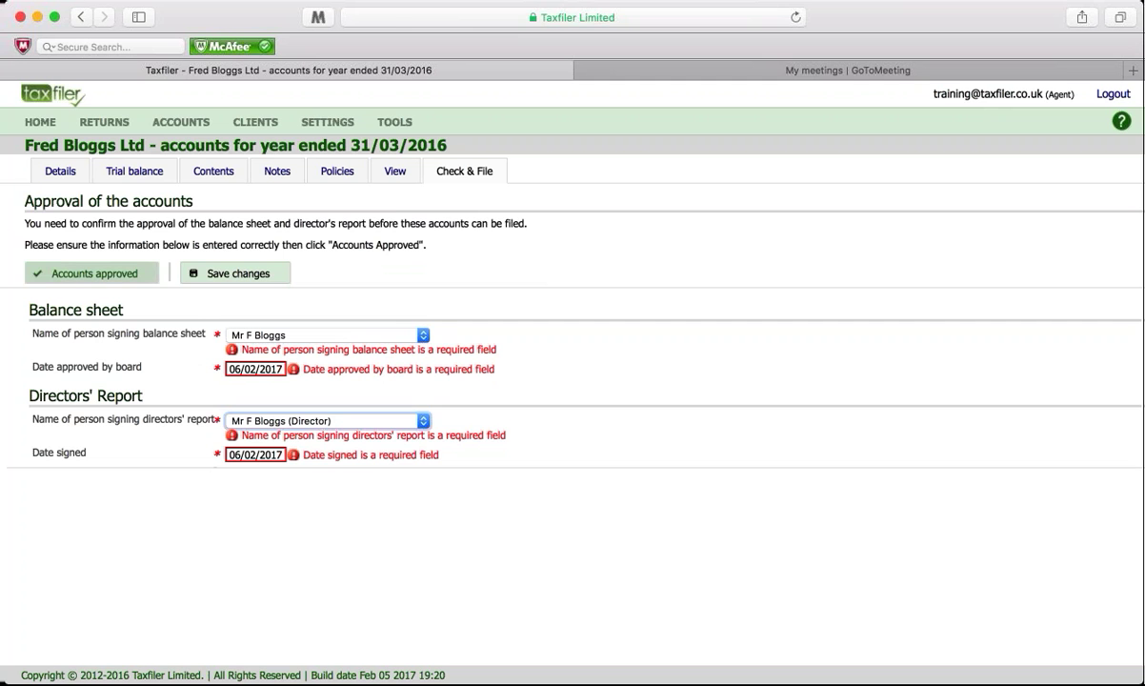
left_click(118, 274)
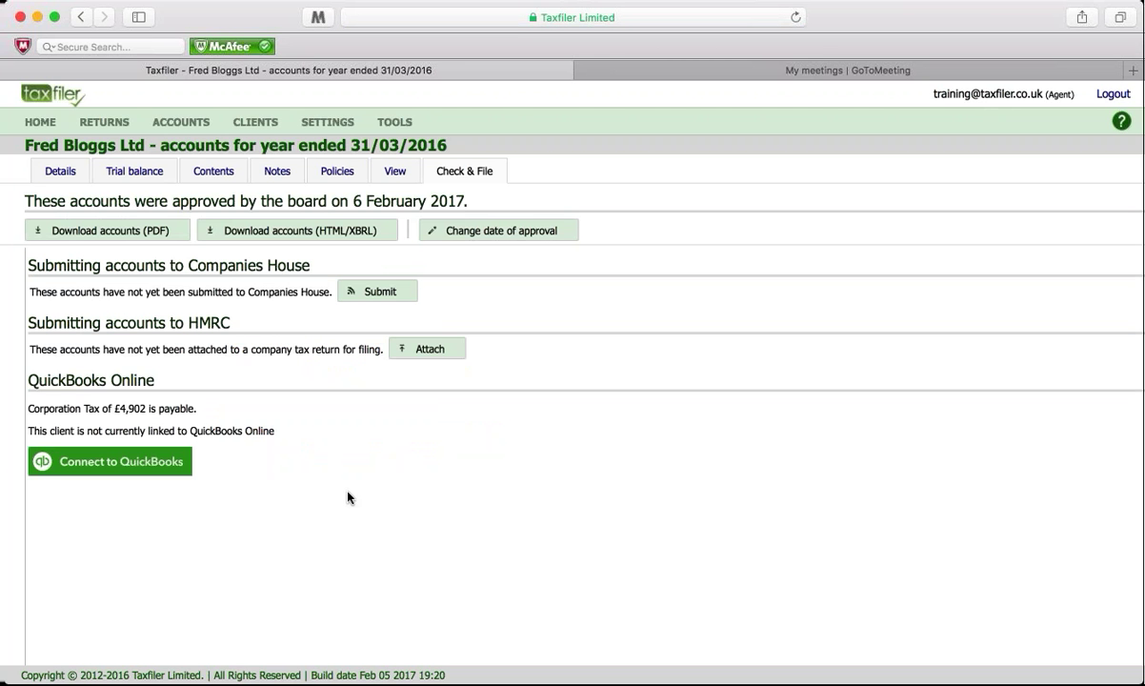
left_click(394, 171)
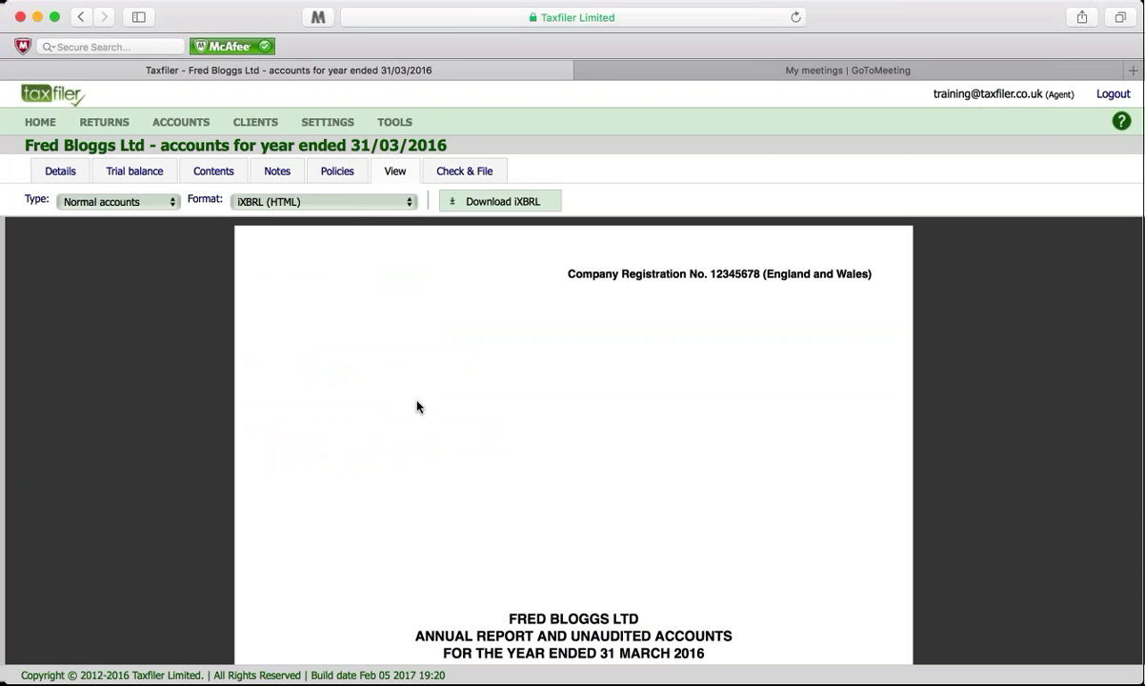
left_click(349, 203)
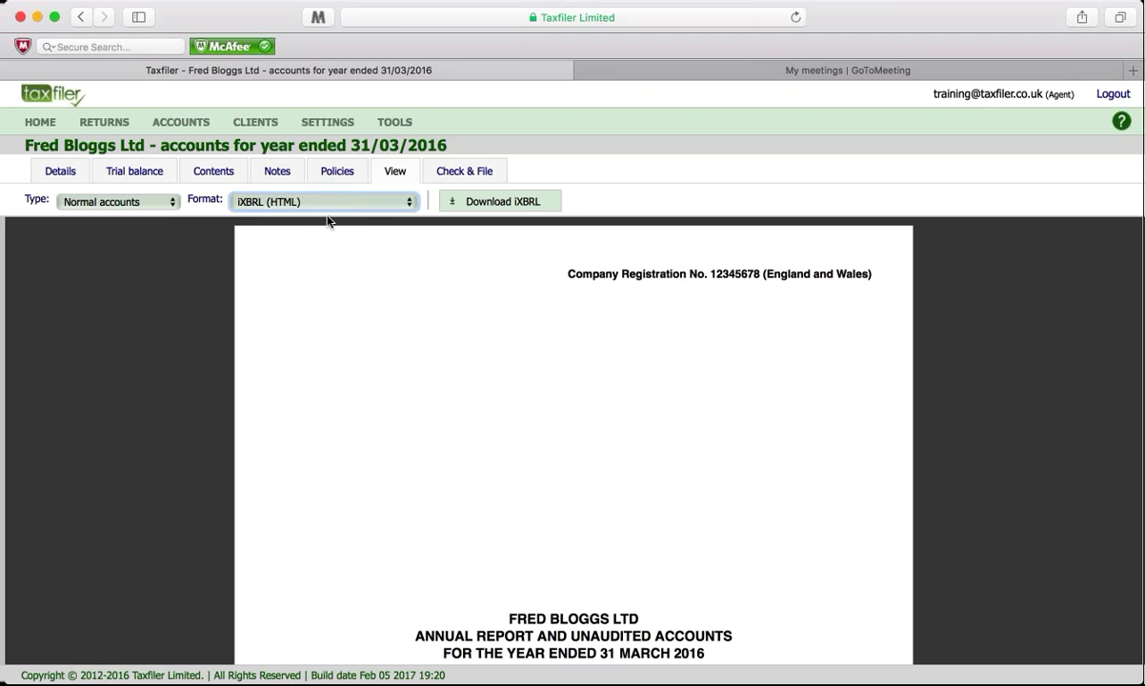
left_click(240, 373)
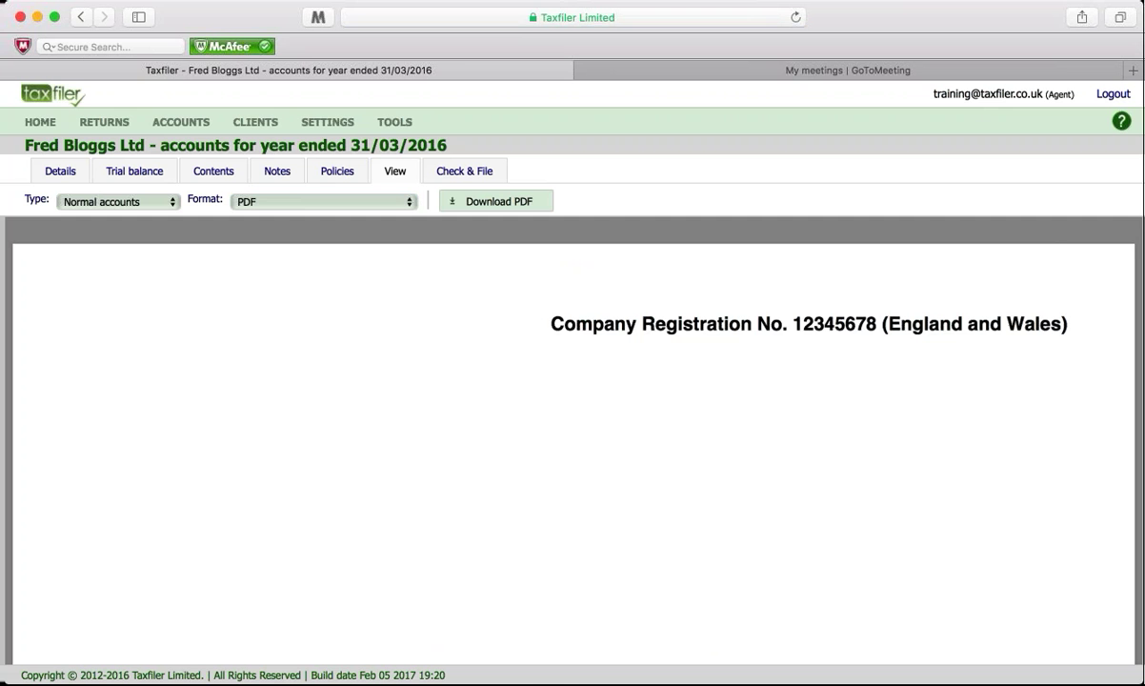
scroll(408, 406, "down", 5)
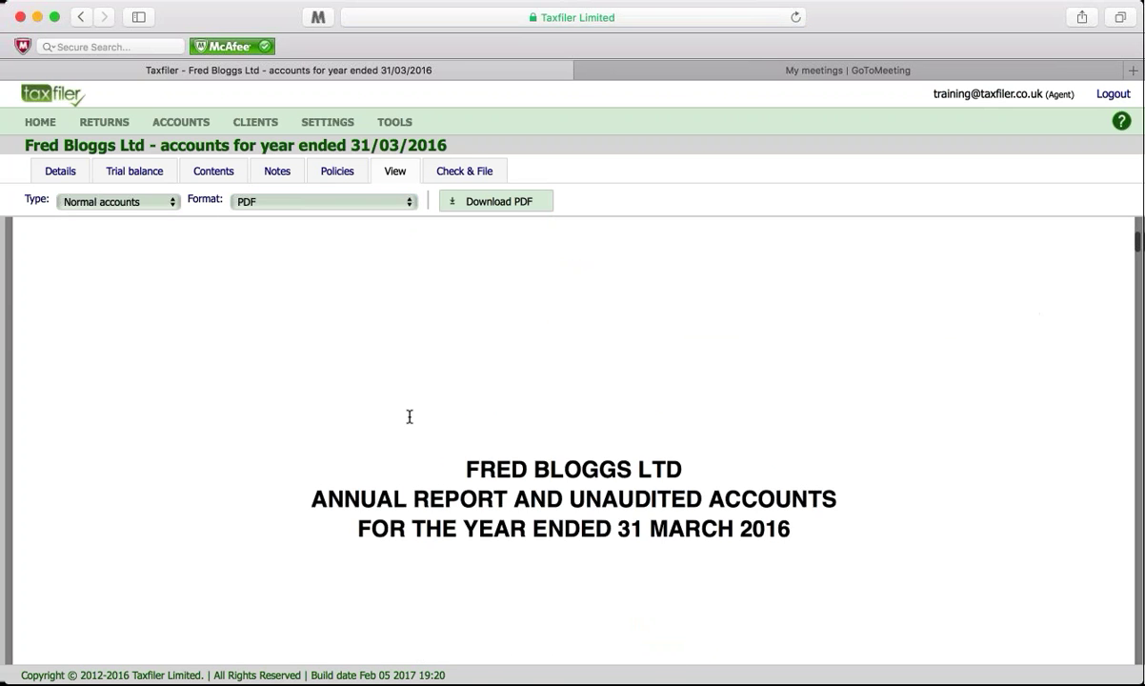
scroll(409, 416, "down", 3)
scroll(408, 413, "up", 8)
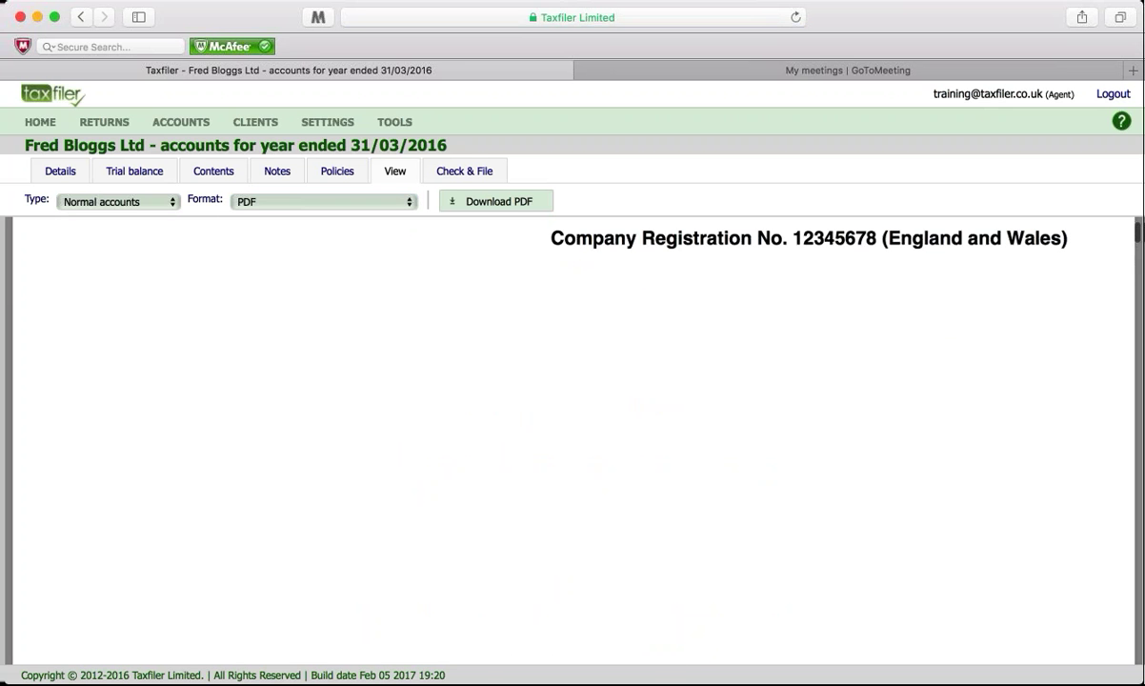
left_click(440, 171)
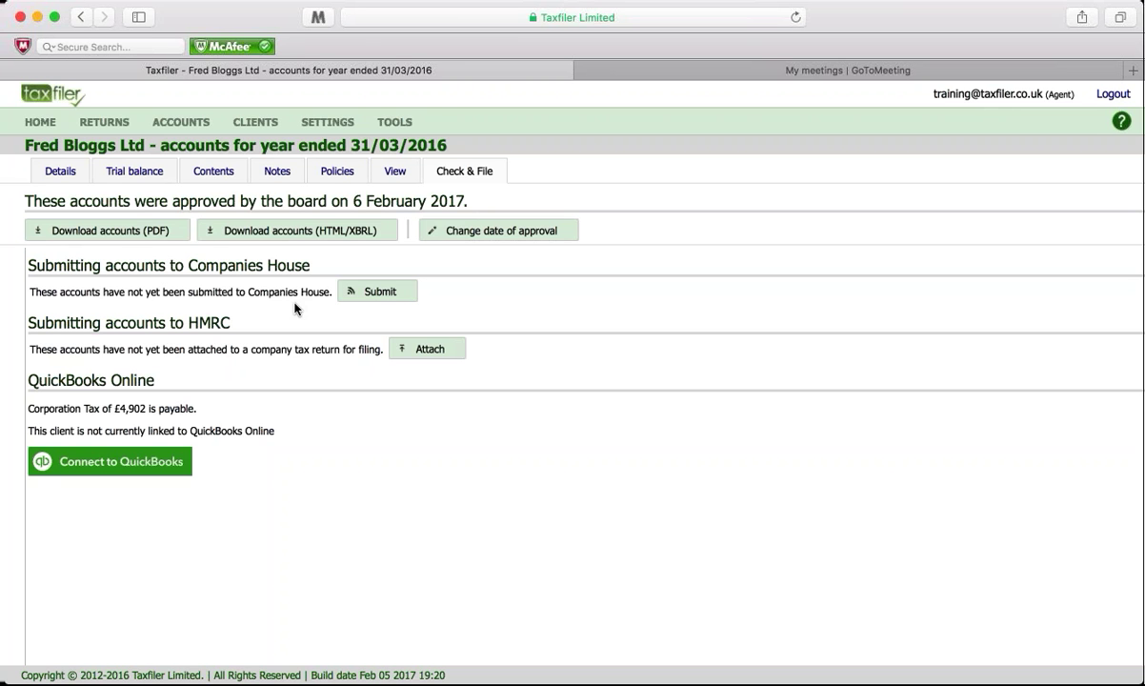
left_click(380, 293)
left_click(395, 170)
left_click(158, 203)
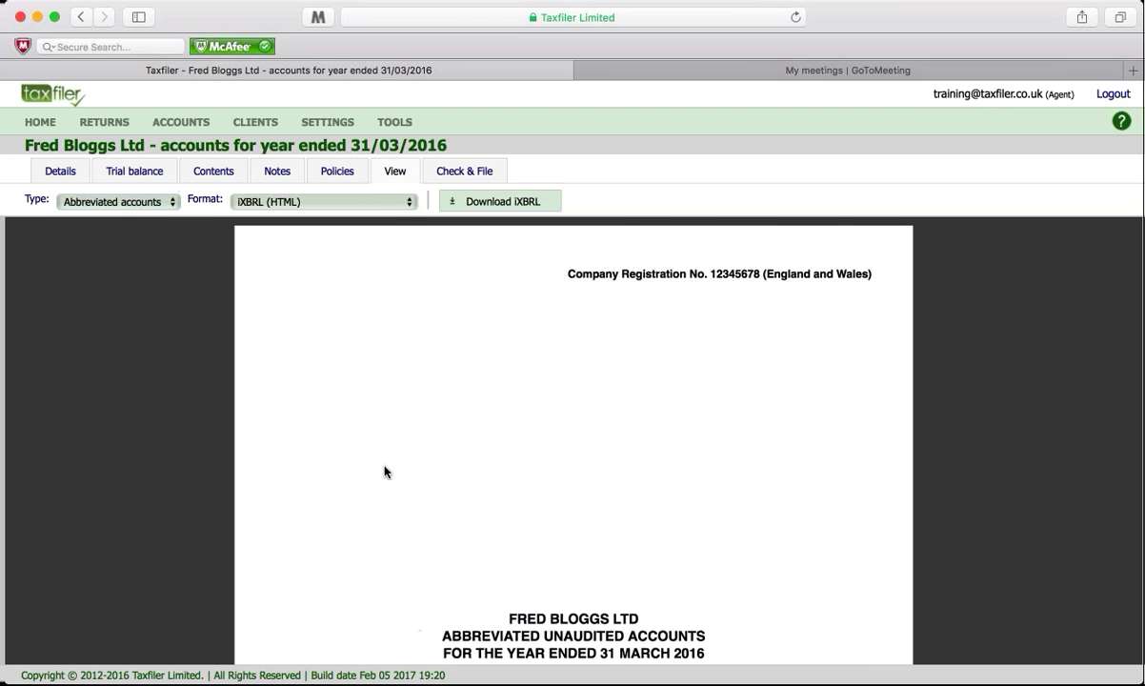
scroll(367, 462, "down", 5)
scroll(386, 471, "down", 10)
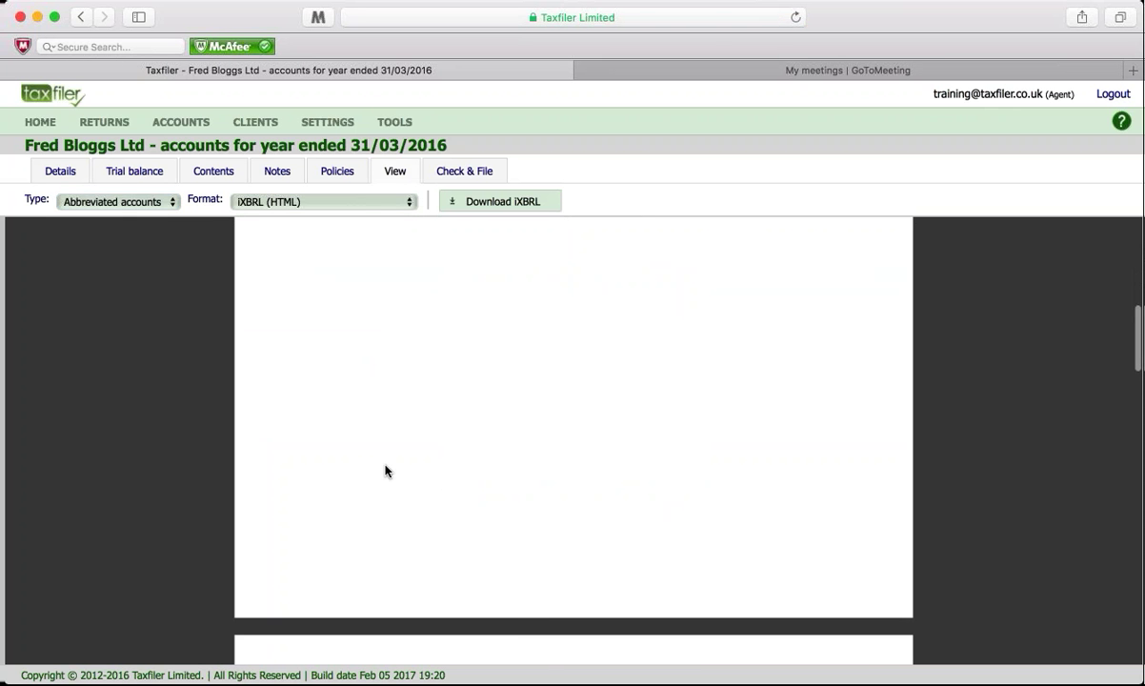
scroll(386, 470, "down", 2)
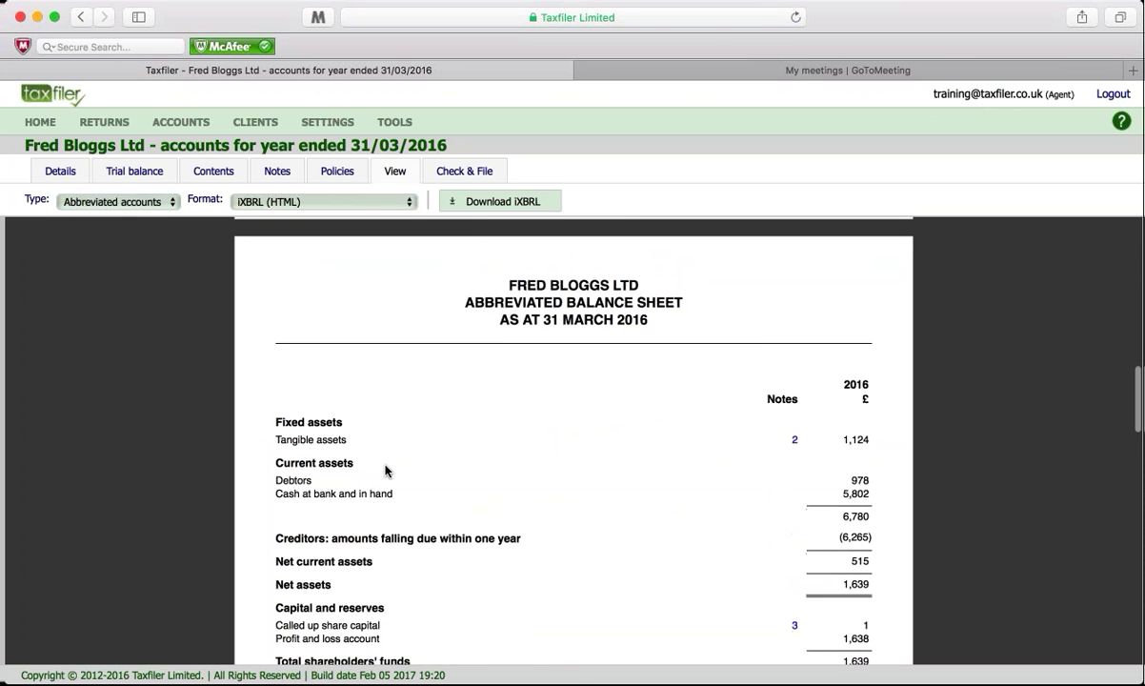
scroll(386, 471, "down", 1)
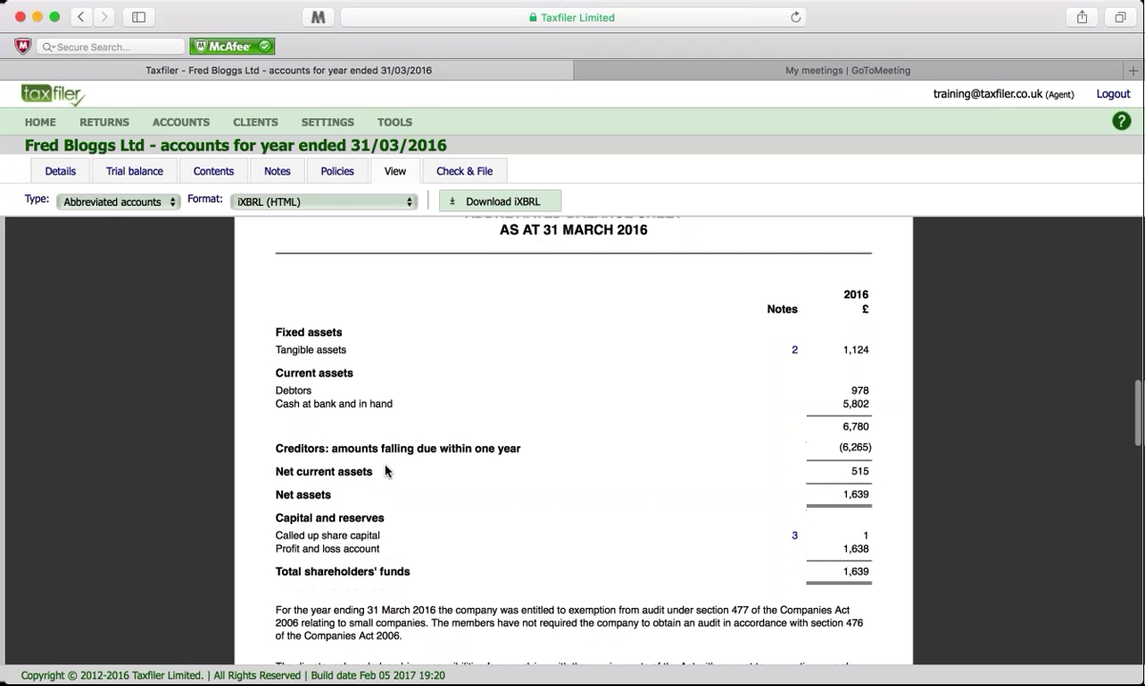
scroll(410, 481, "up", 1)
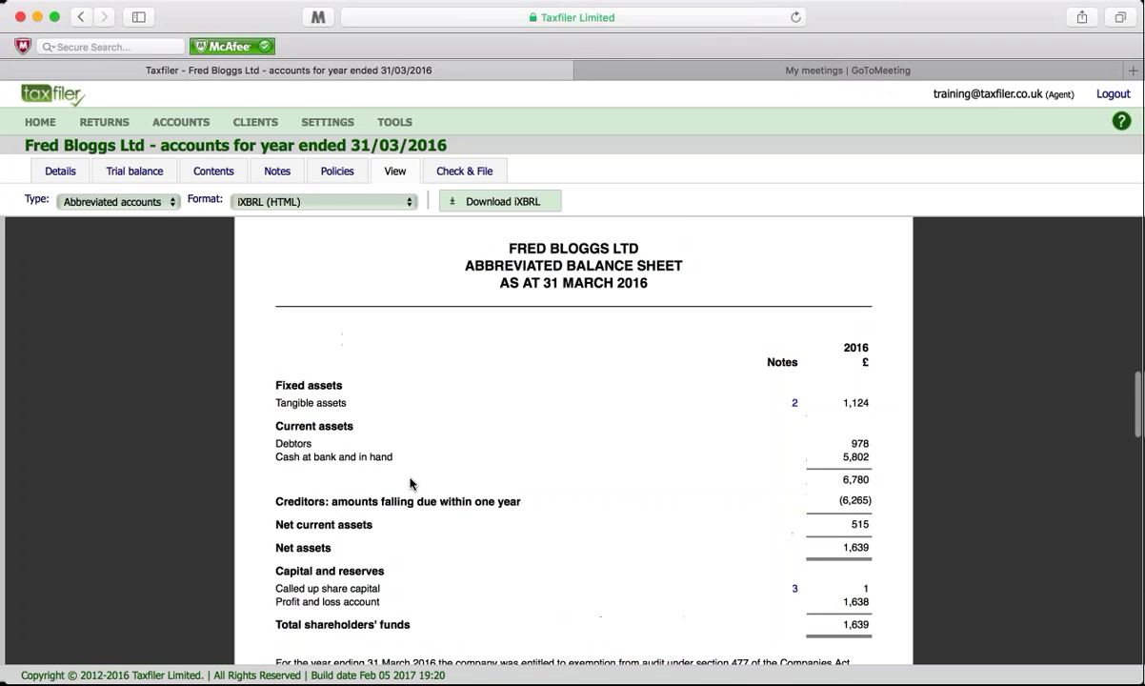
scroll(410, 479, "down", 2)
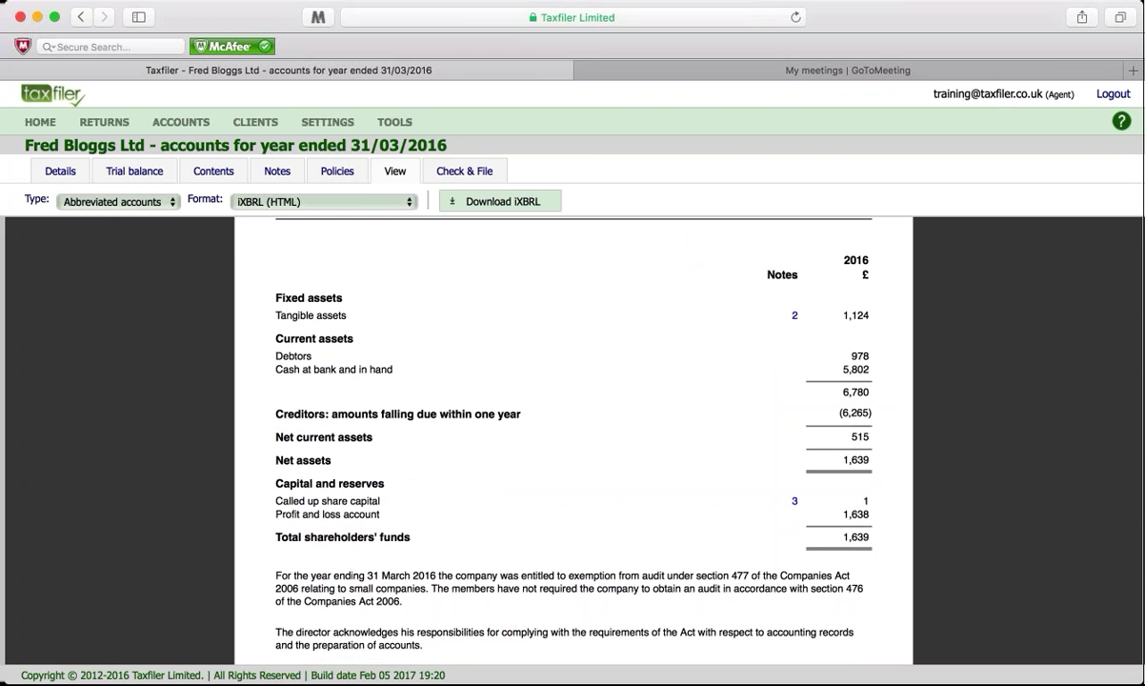
left_click(434, 168)
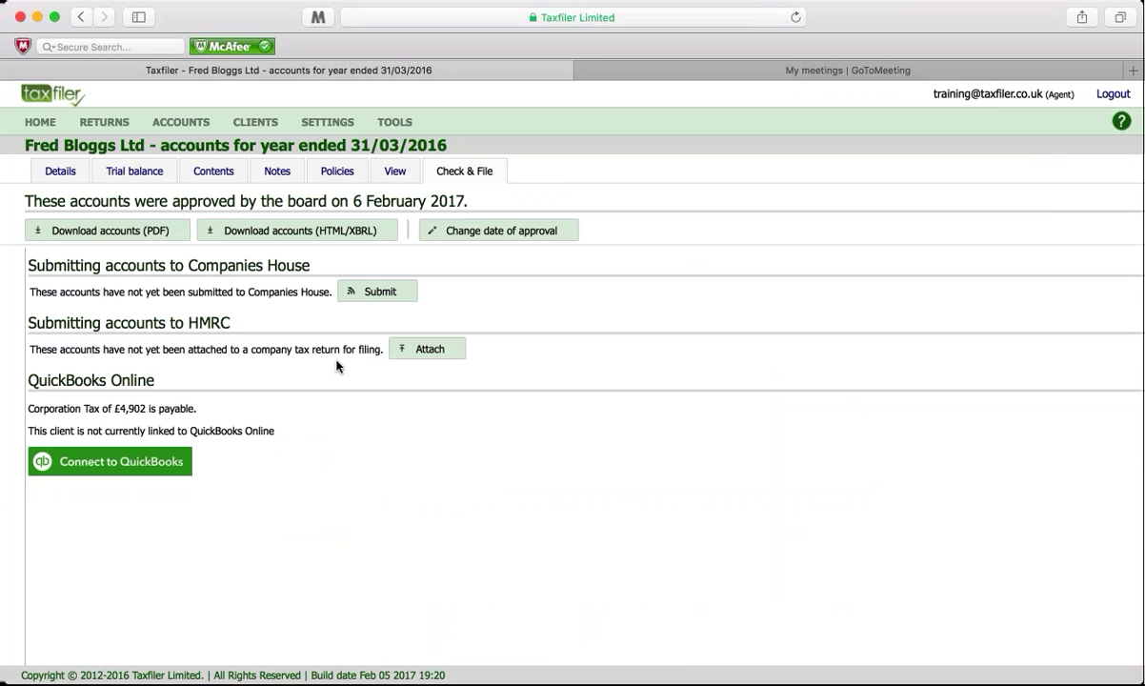
Step: Attach the approved accounts and start a CT600 return for 01/04/2015–31/03/2016, keeping the pre-filled reference
left_click(427, 348)
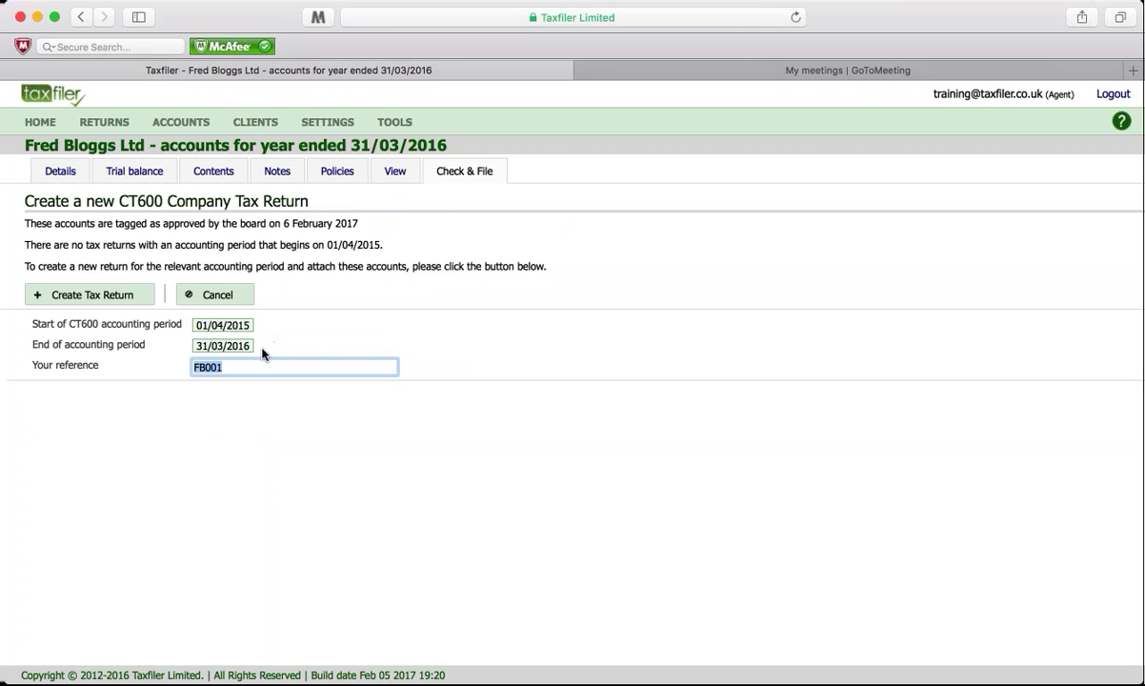
left_click(113, 294)
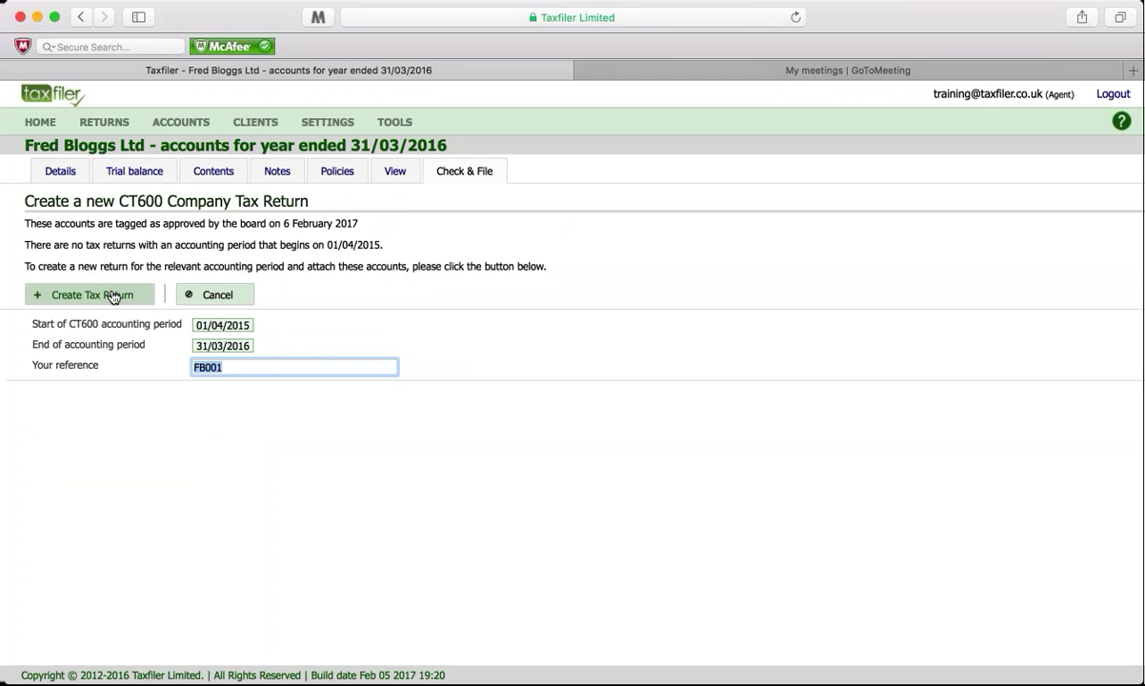
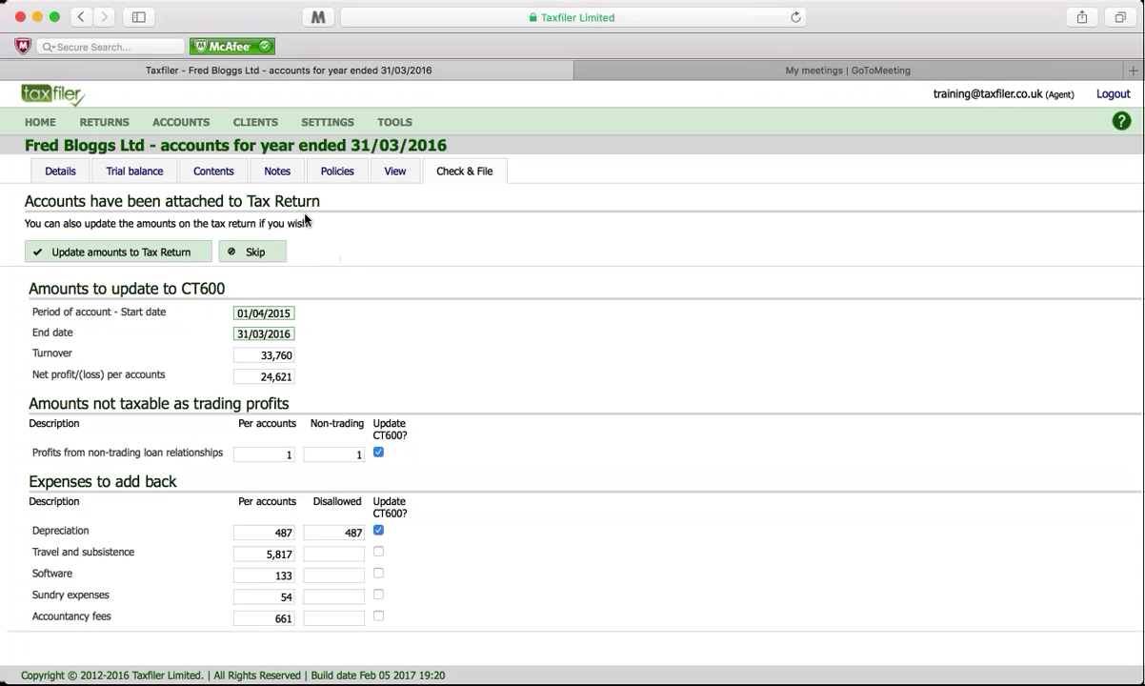
Step: Push the accounts figures onto the CT600 return for 01/04/2015–31/03/2016
left_click(135, 252)
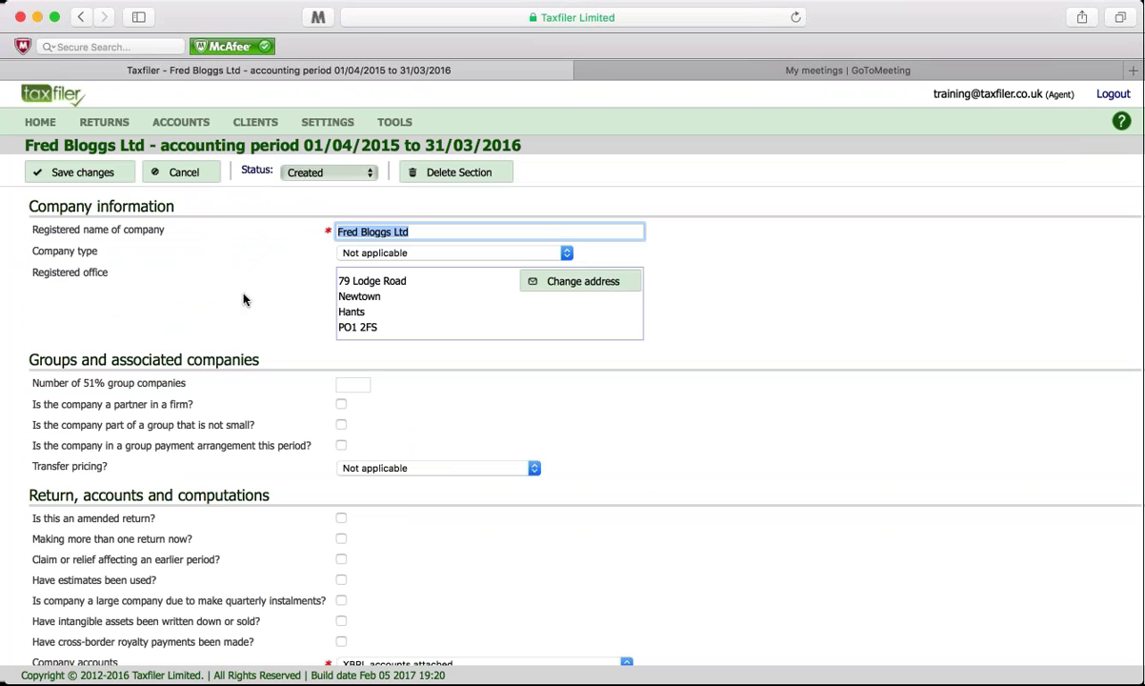
Step: Save the company information and check the computation: £25,108 profits at 20% give £5,021.60 tax
key("Tab")
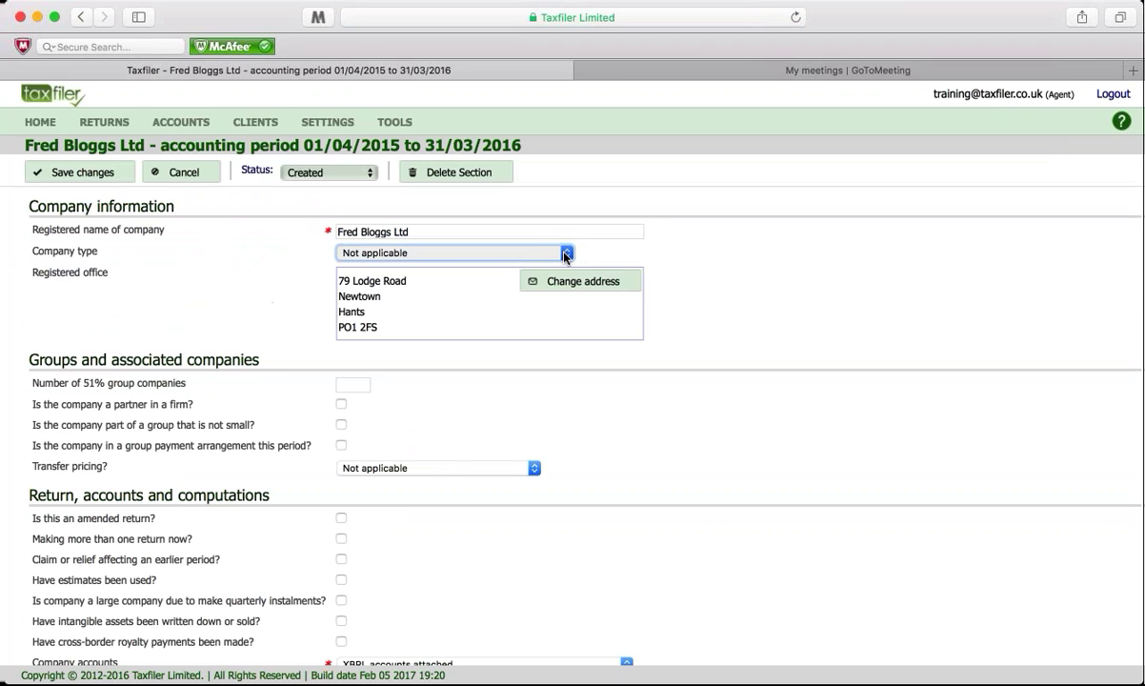
left_click(578, 255)
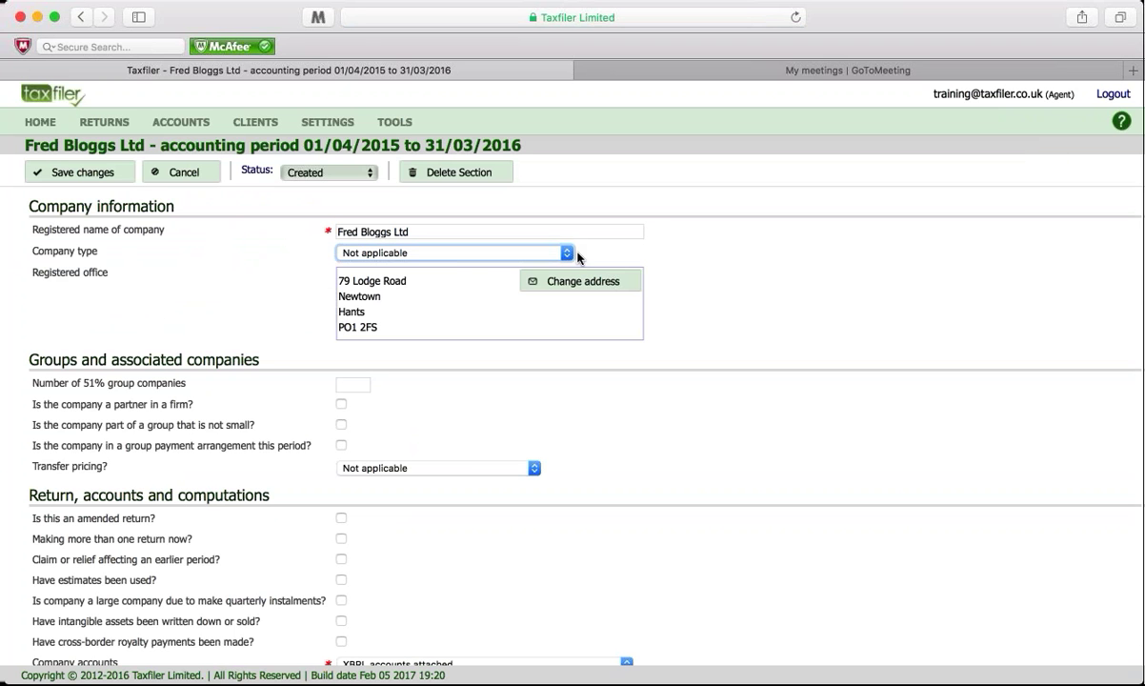
scroll(325, 396, "down", 2)
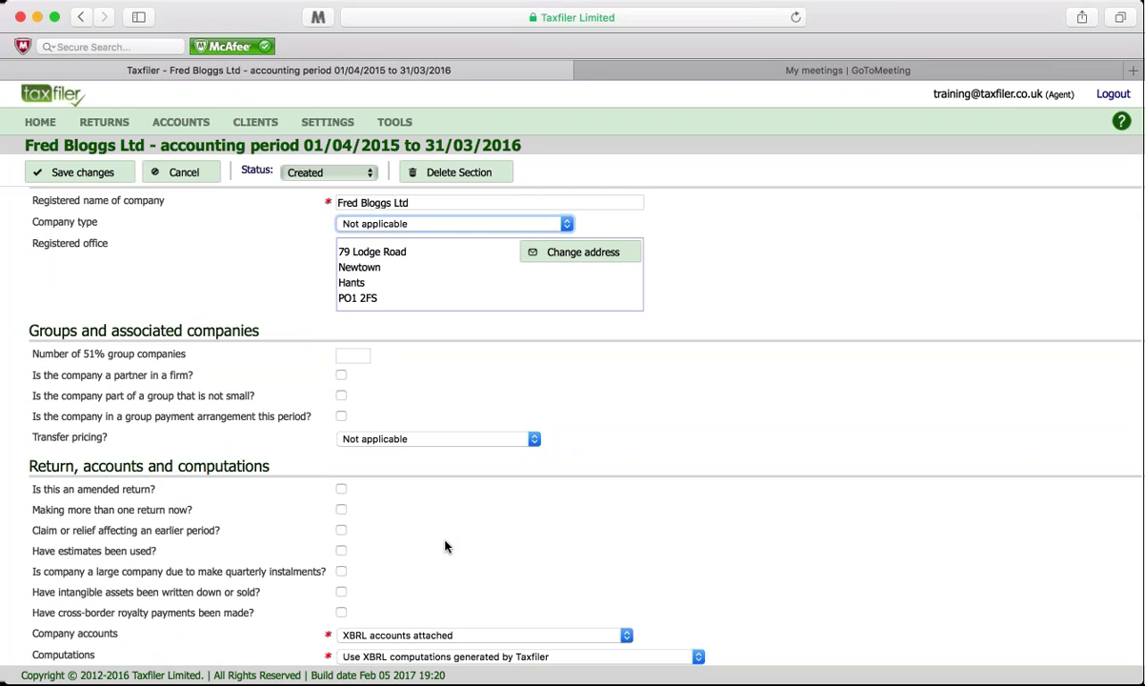
scroll(447, 544, "down", 1)
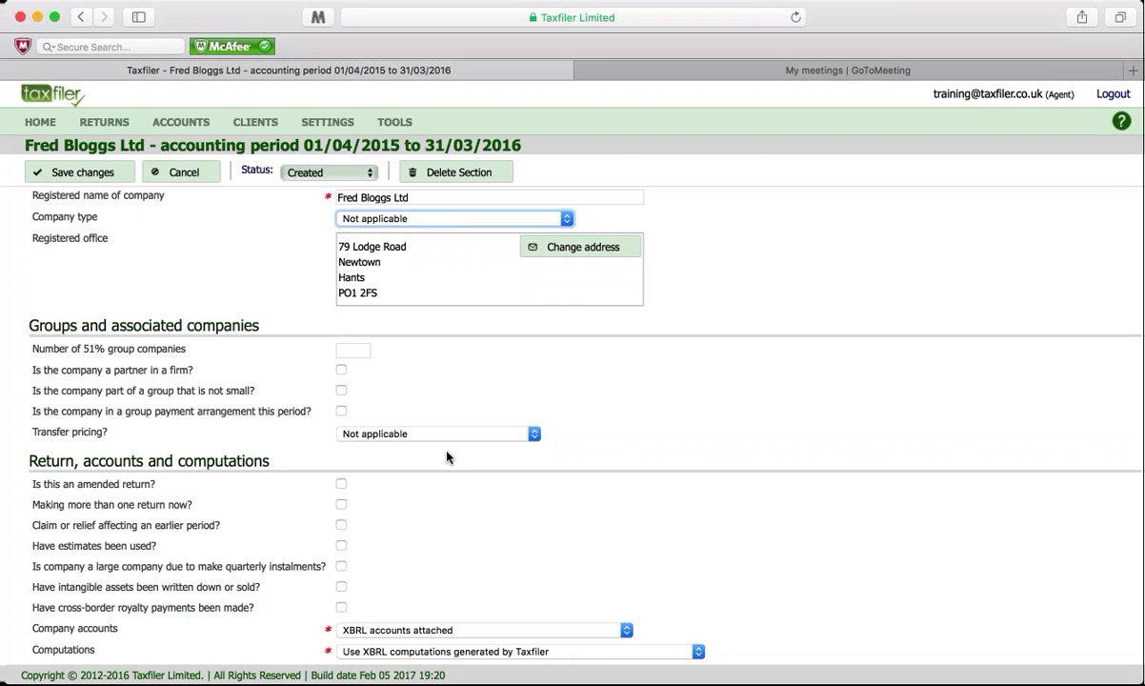
scroll(432, 463, "up", 2)
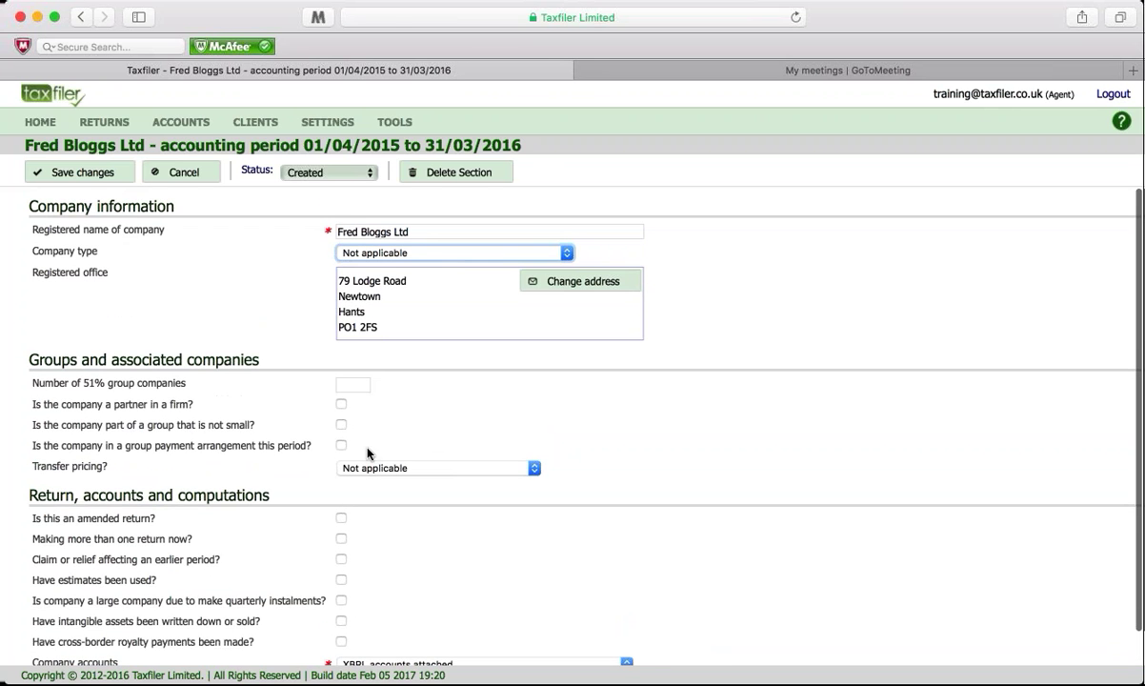
left_click(81, 173)
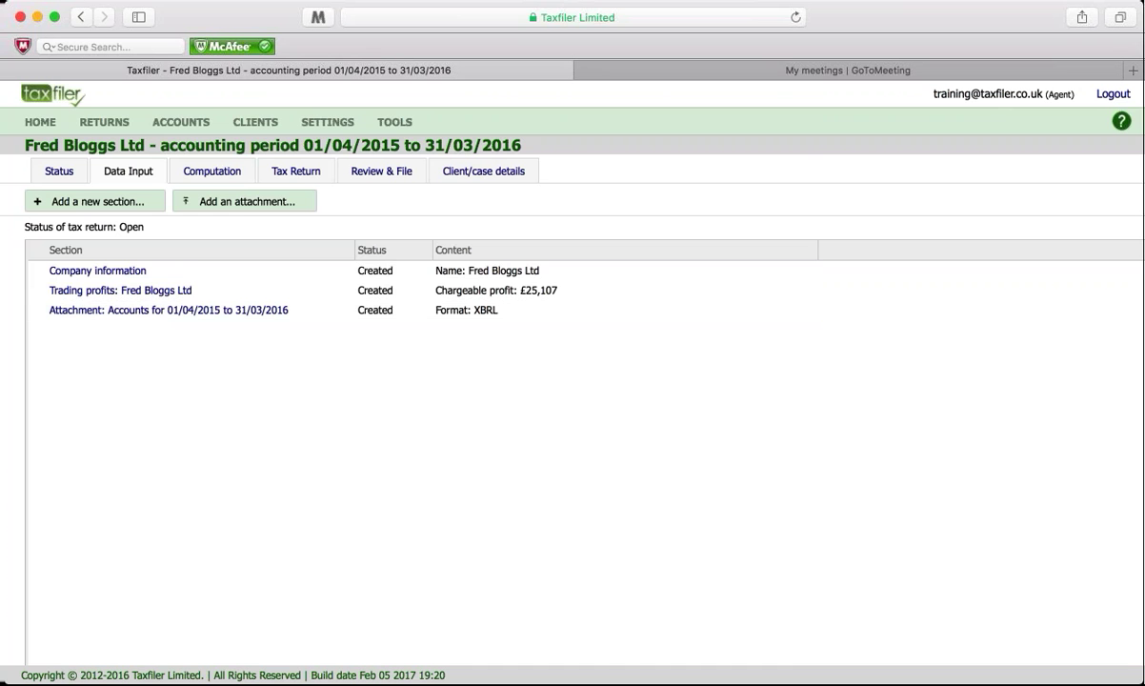
left_click(205, 175)
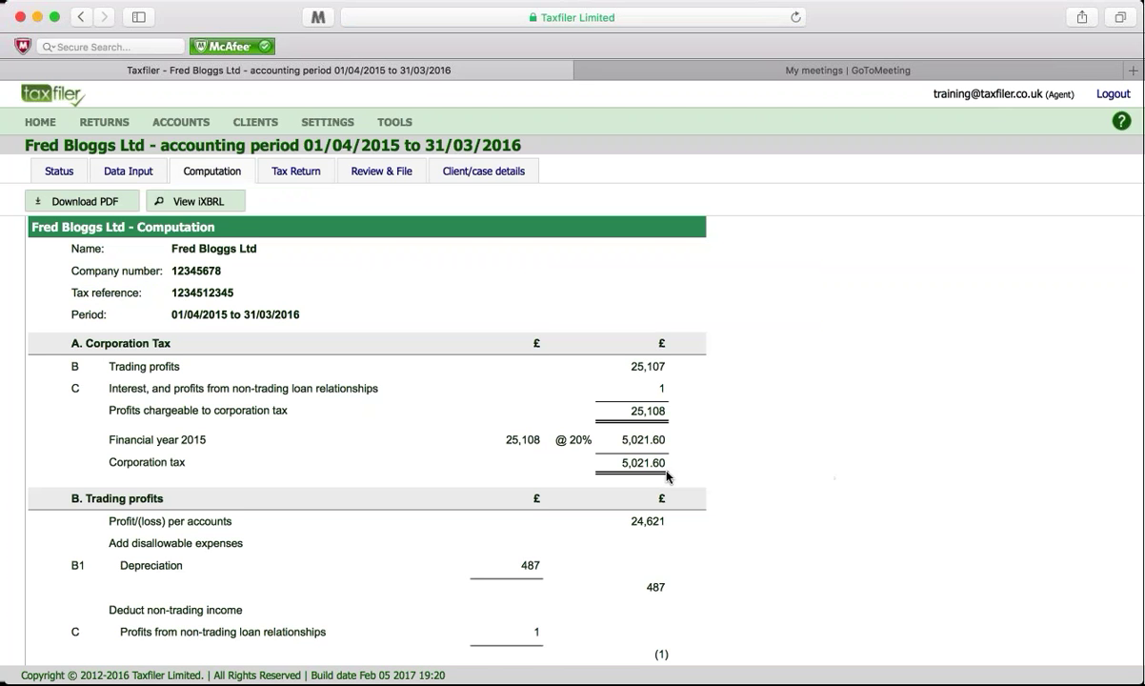
scroll(793, 547, "down", 3)
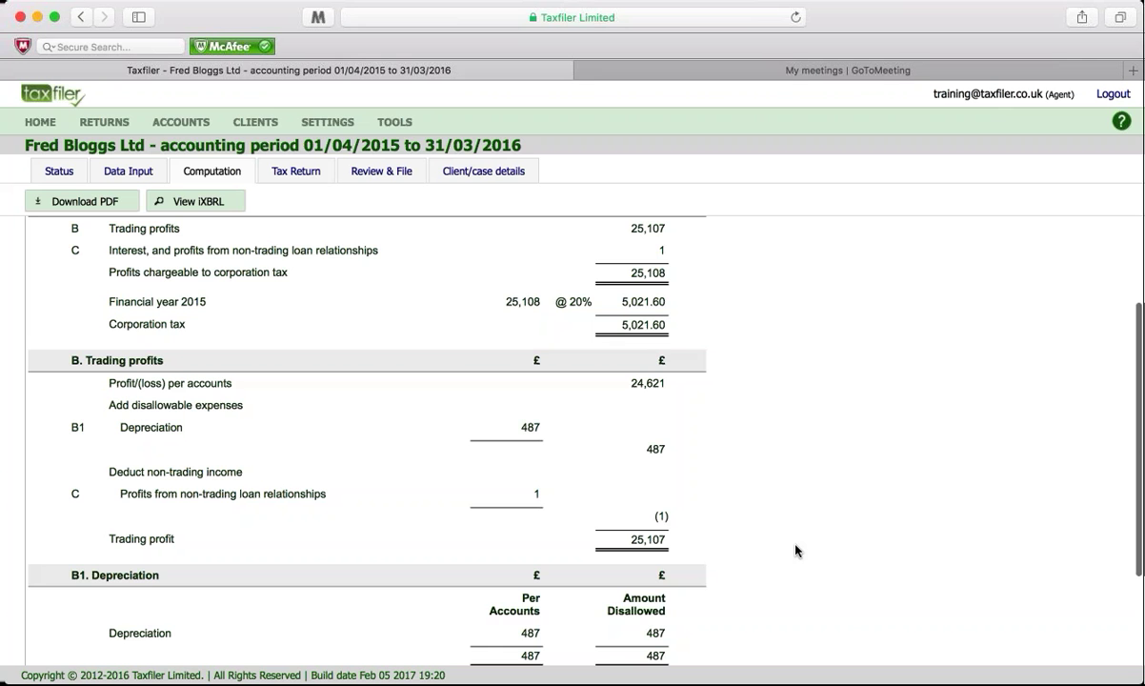
scroll(797, 550, "down", 3)
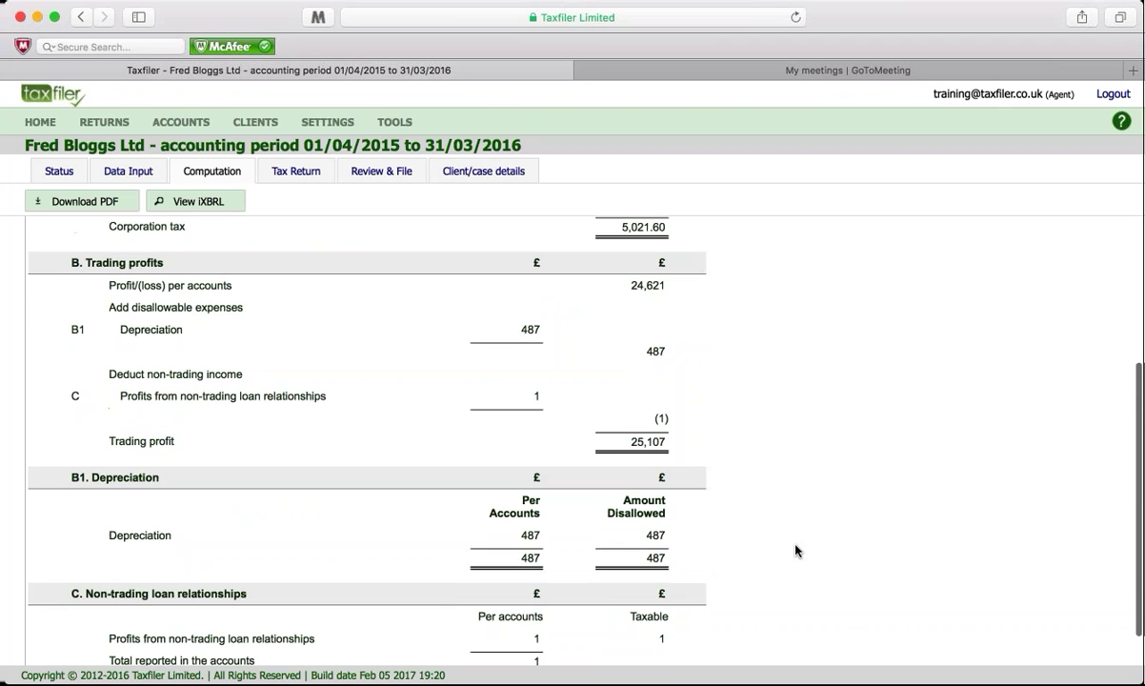
scroll(796, 549, "up", 6)
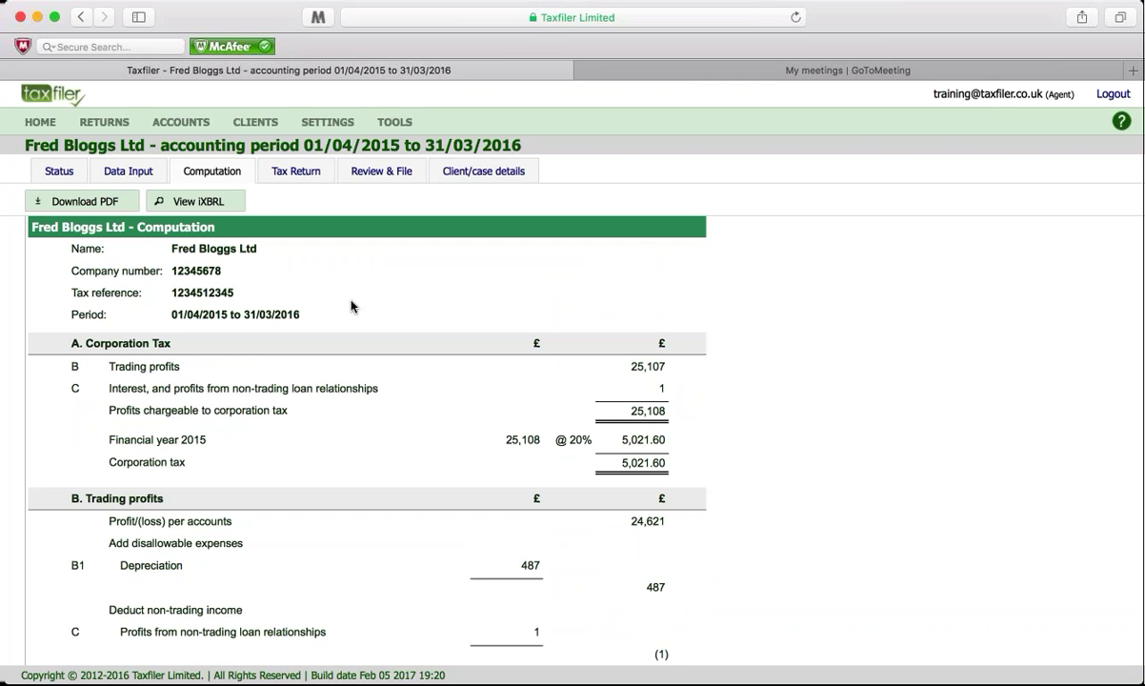
left_click(92, 205)
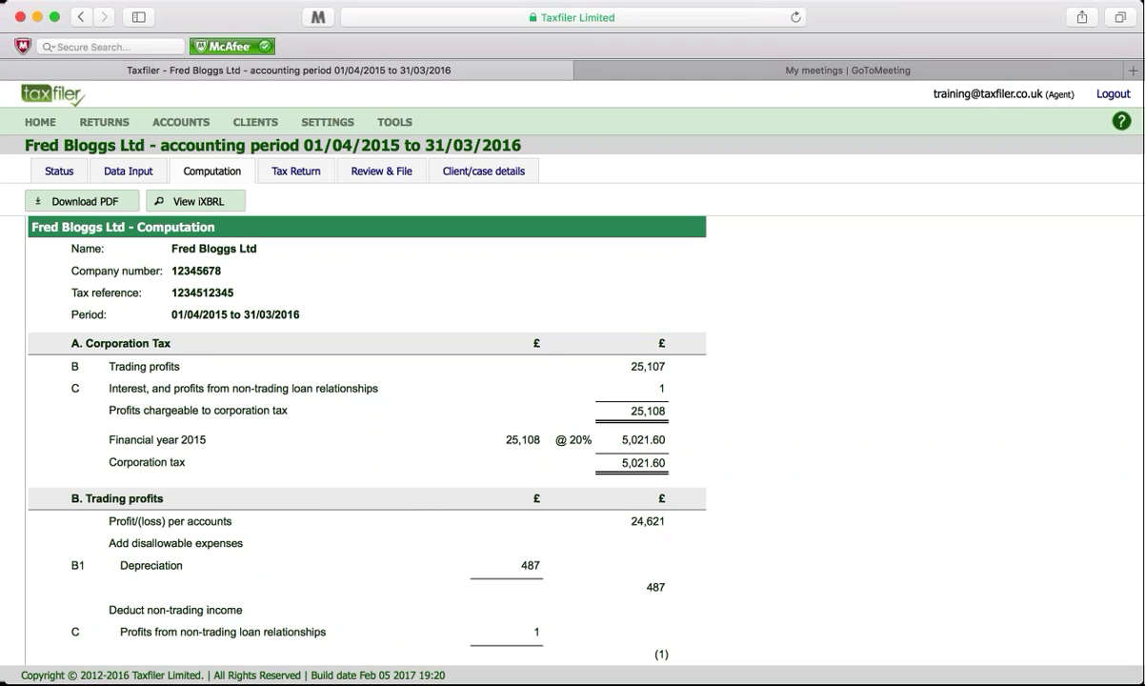
Step: Review pages 1 and 2 of the CT600 form, then run the Review & File checks
left_click(294, 175)
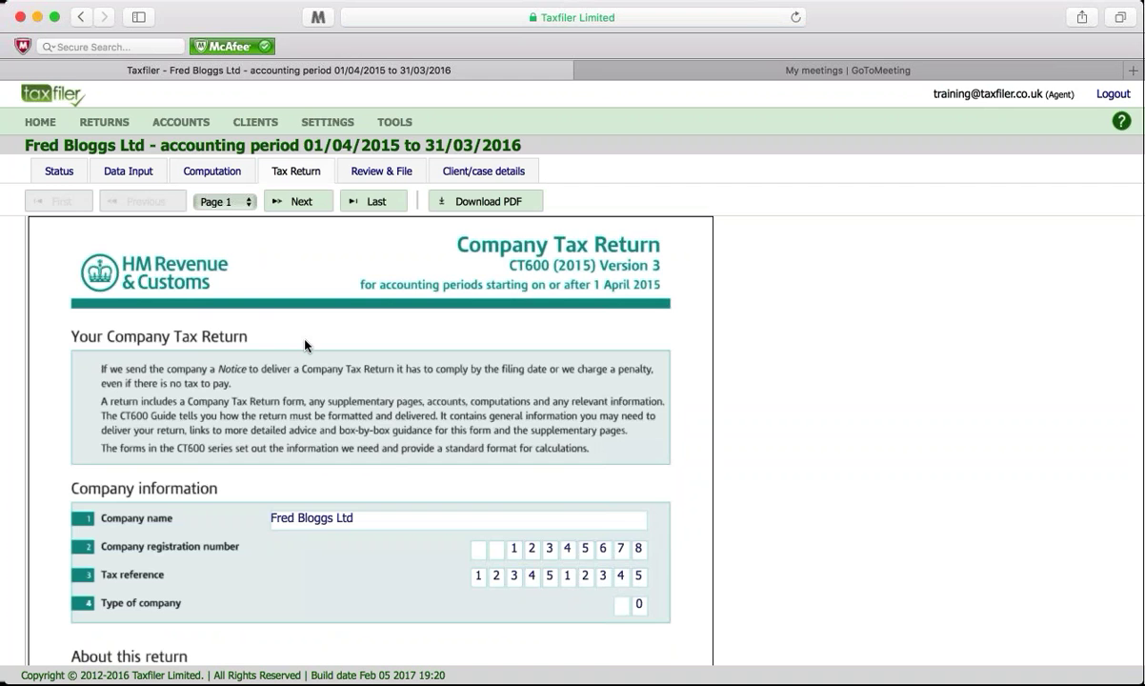
scroll(288, 446, "down", 10)
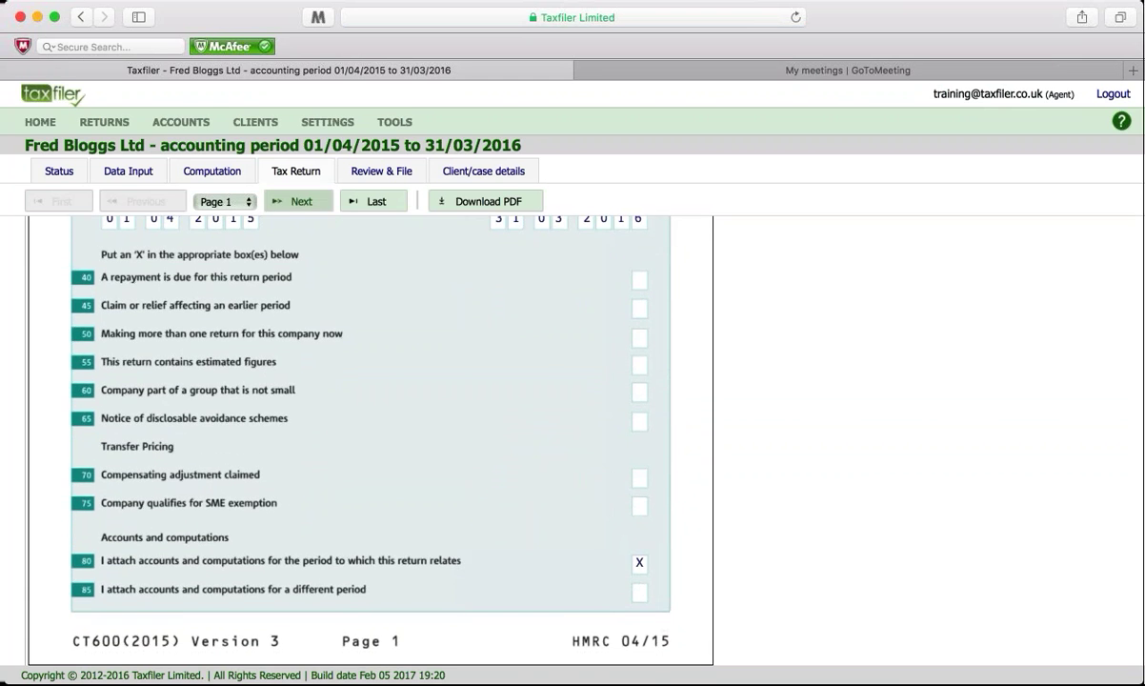
left_click(299, 200)
scroll(280, 325, "up", 8)
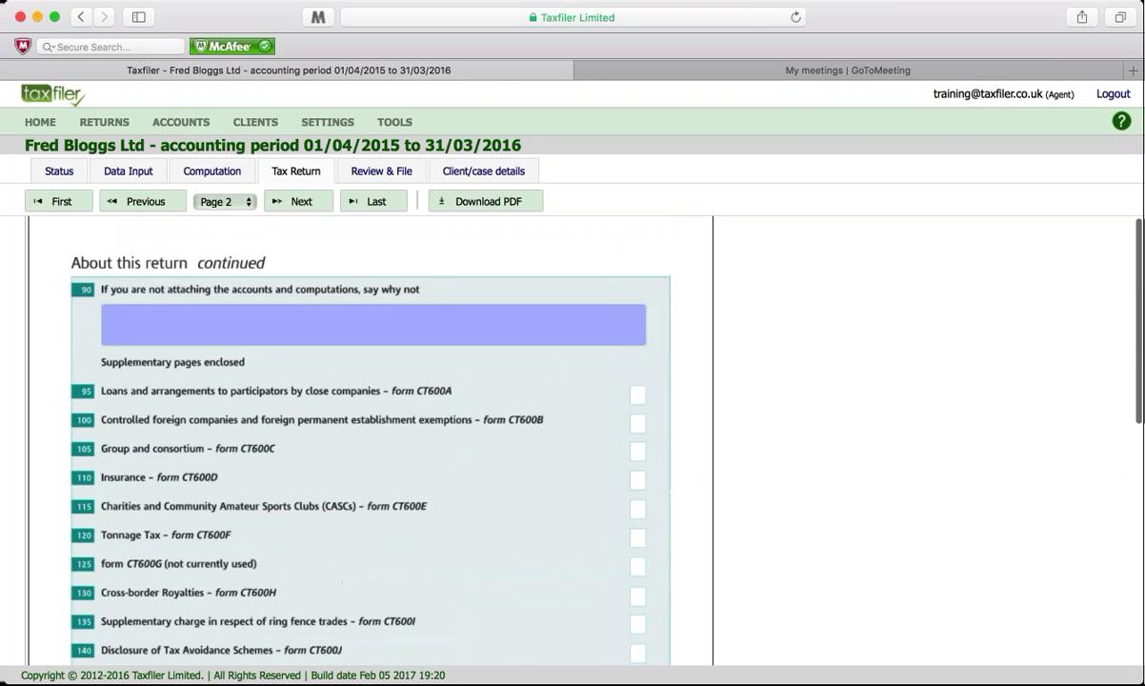
scroll(428, 259, "up", 1)
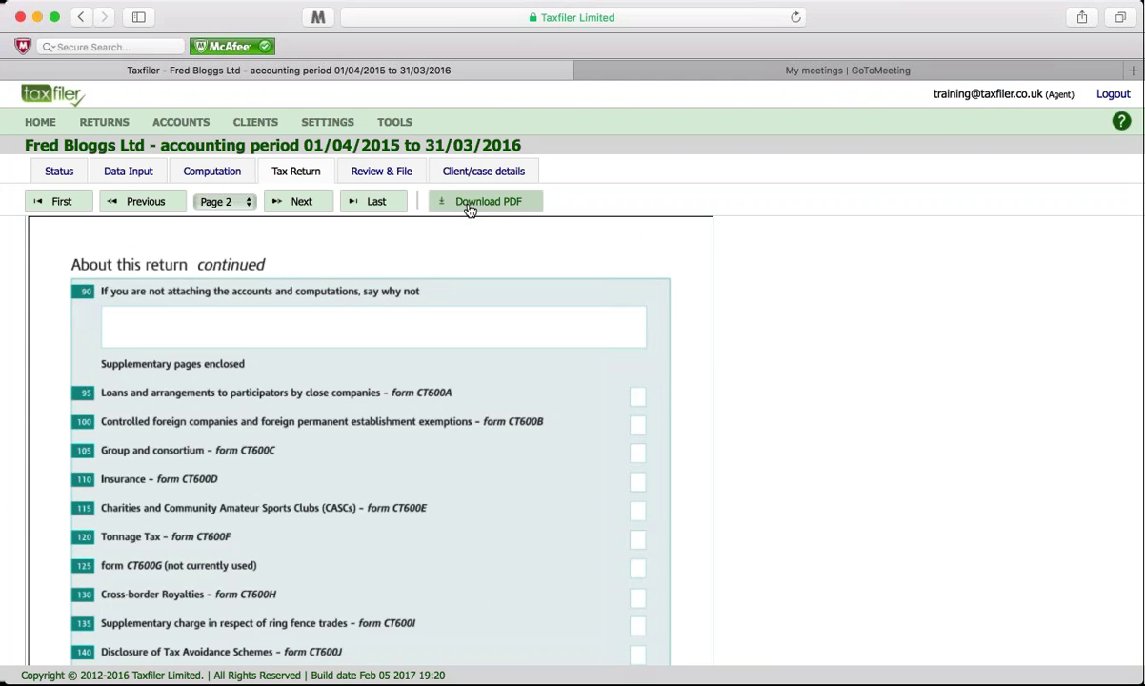
left_click(384, 179)
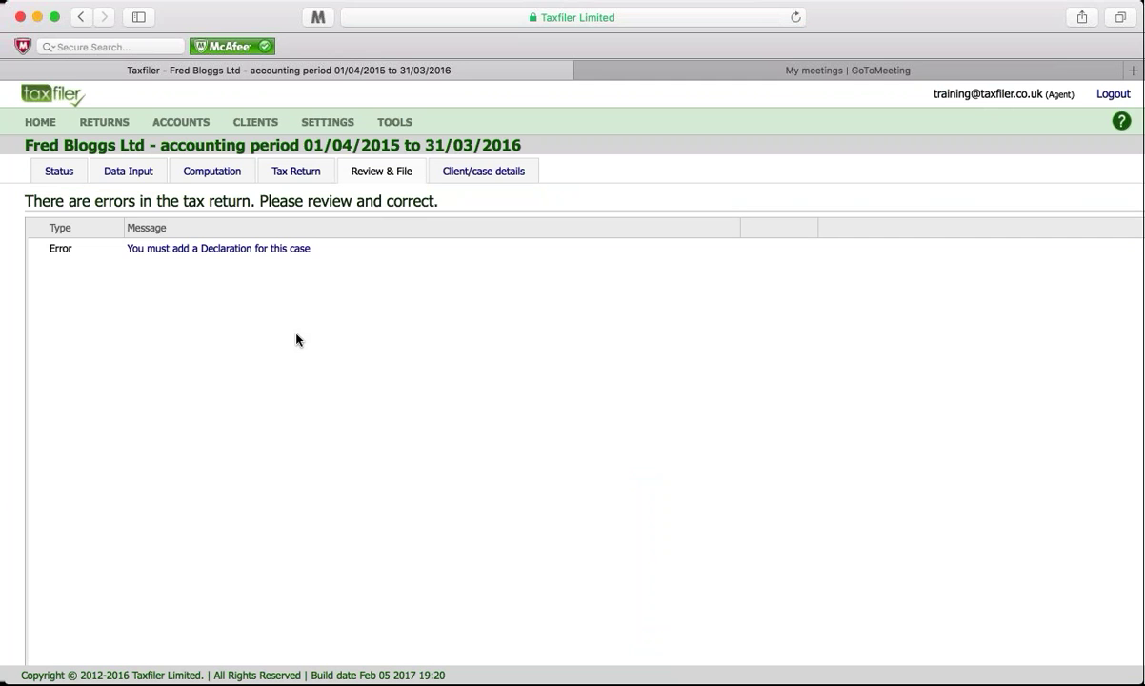
Step: Add a declaration with the declarant's name, status Director and date 6/2/17, and save it
left_click(225, 247)
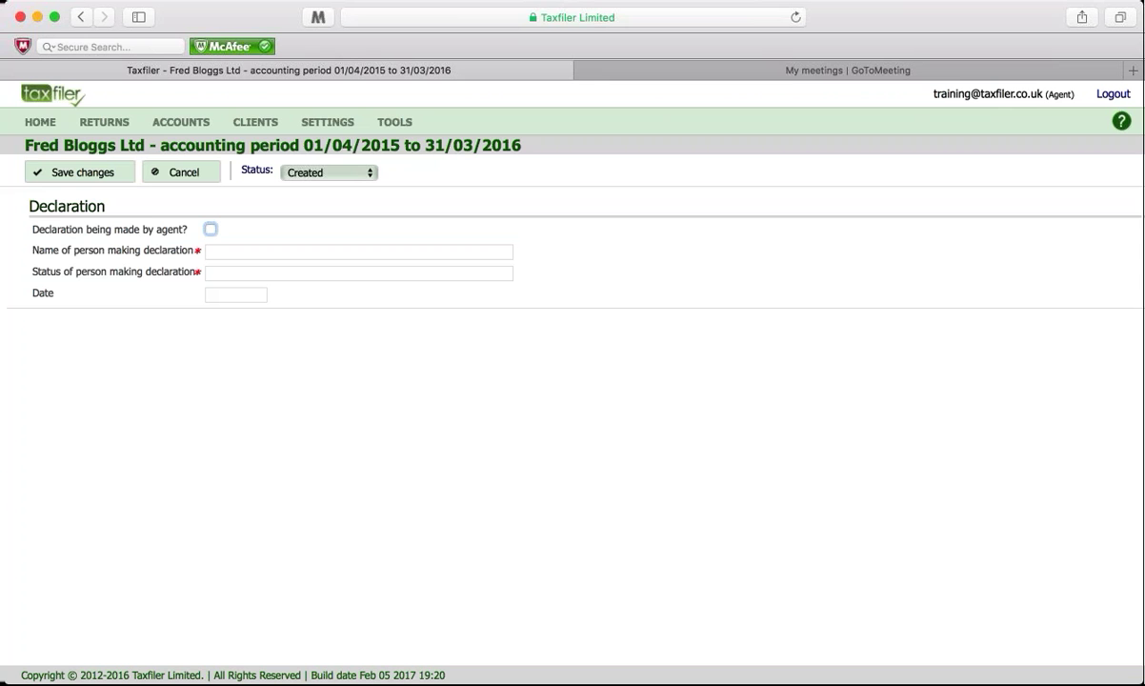
key("Tab")
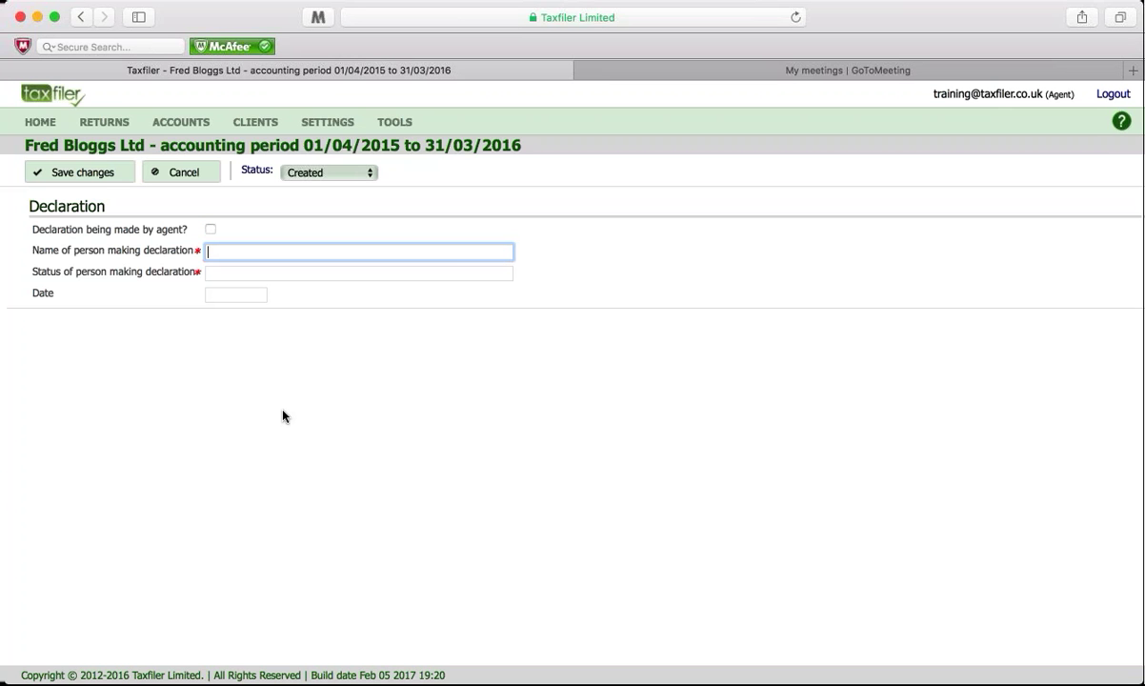
type("Mr F Bloggs")
key("Tab")
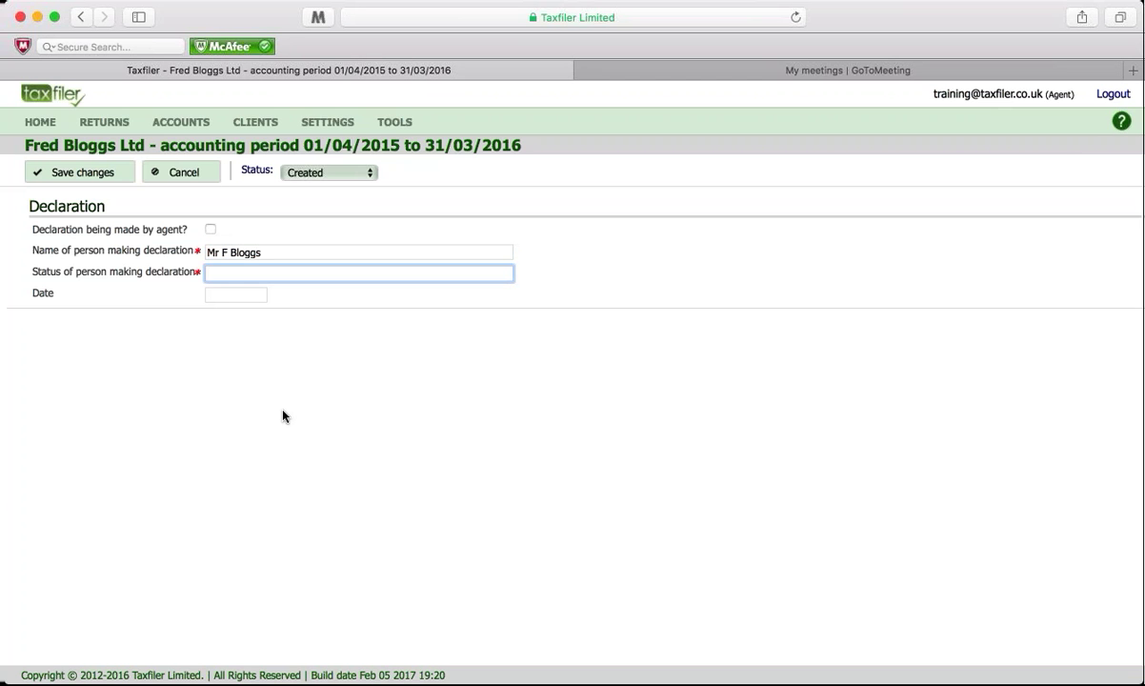
type("Director")
left_click(229, 295)
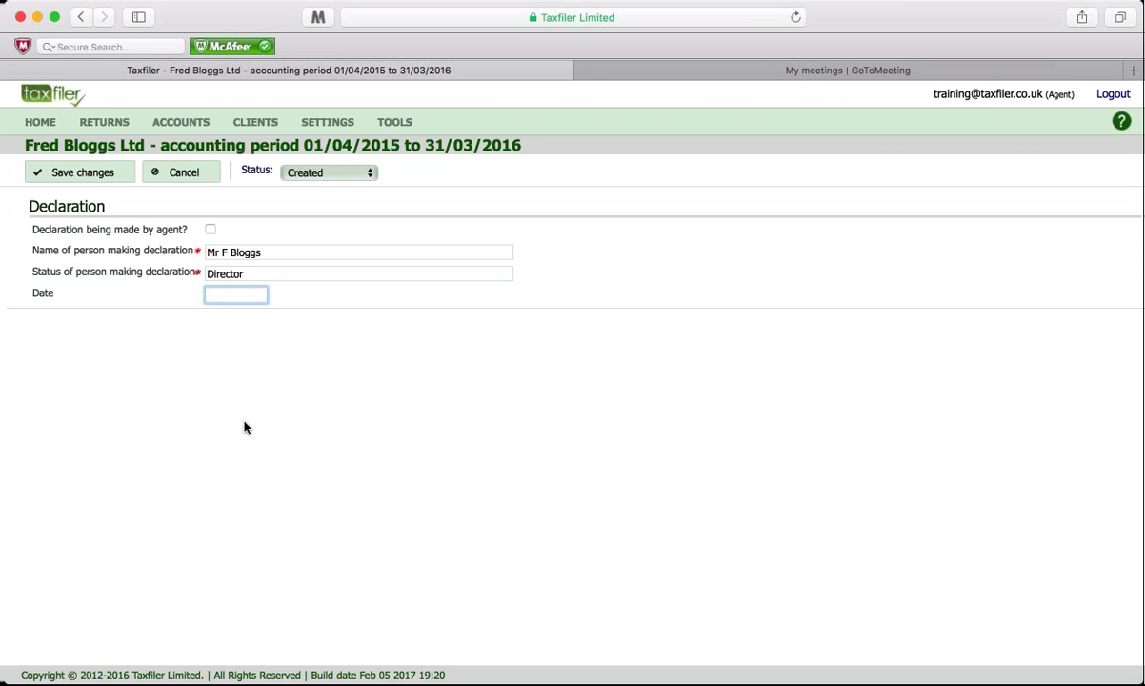
type("6/2/17")
left_click(105, 175)
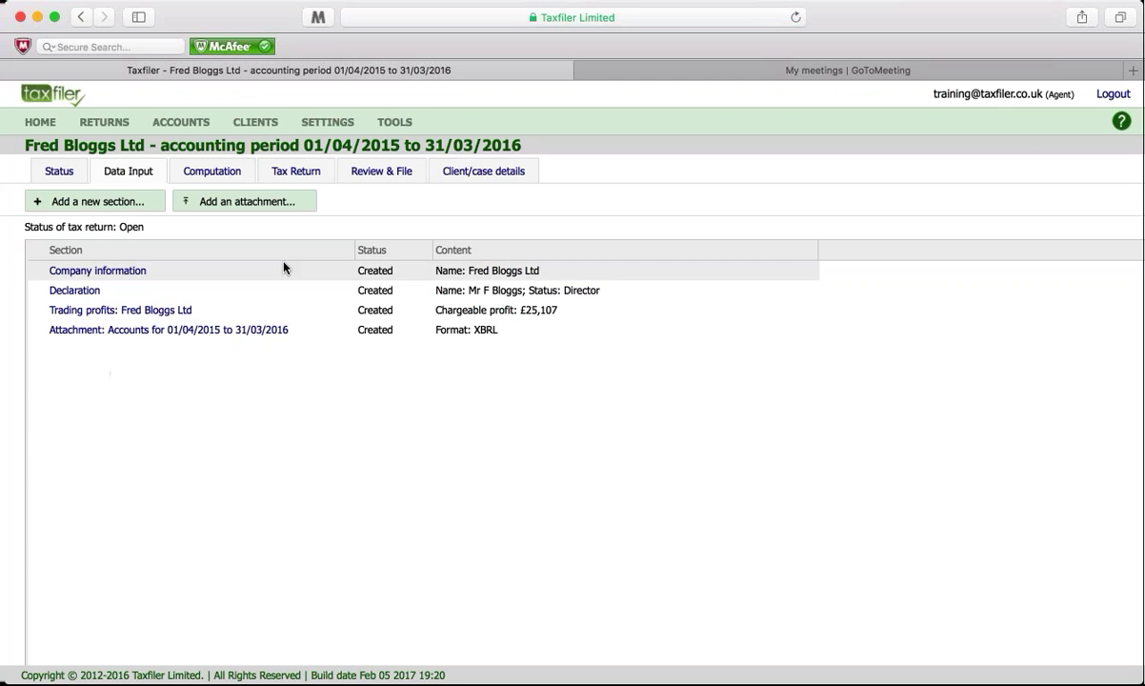
Step: Run the HMRC validation, prepare the return for filing, and go back to Home
left_click(381, 170)
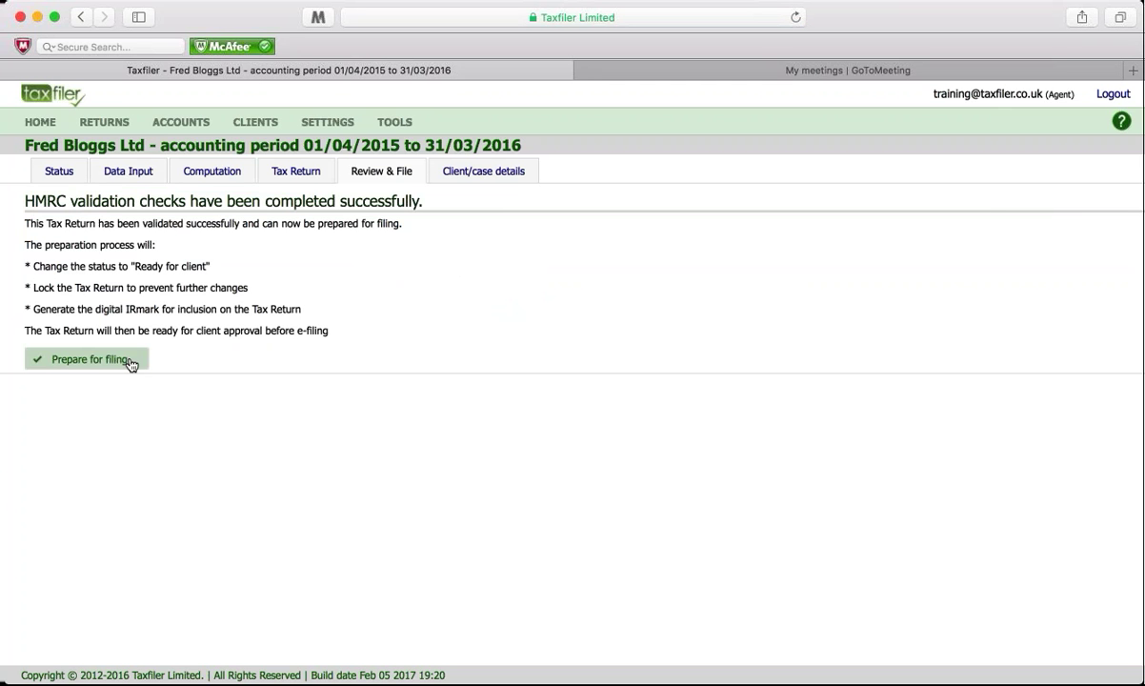
left_click(131, 363)
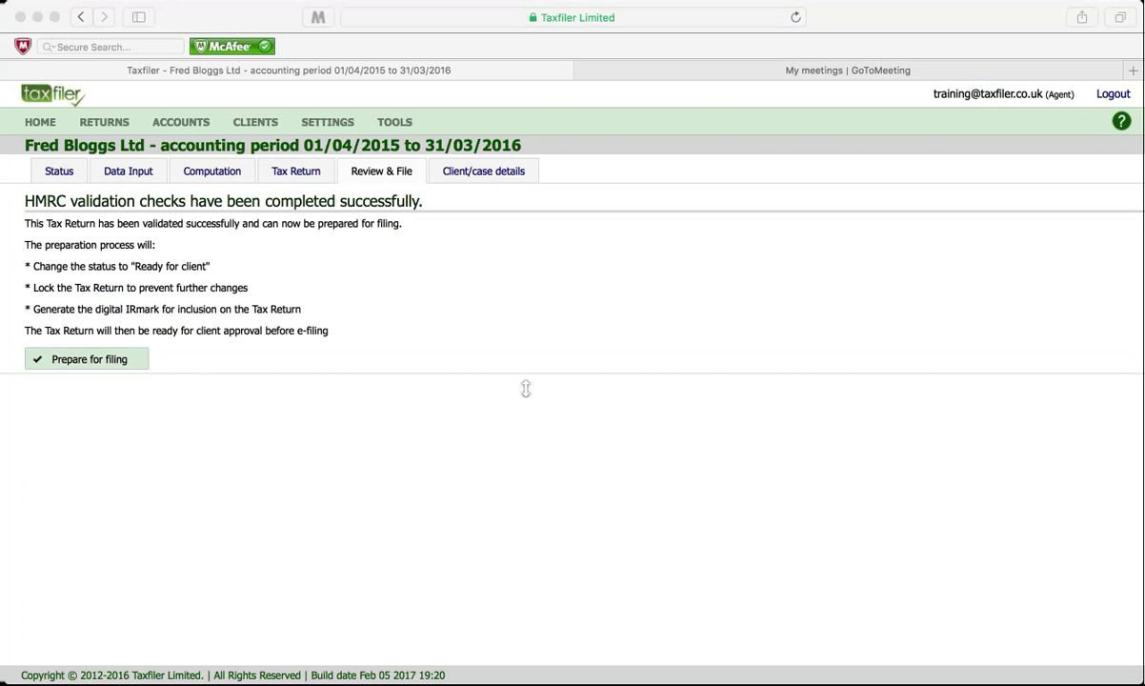
left_click(40, 122)
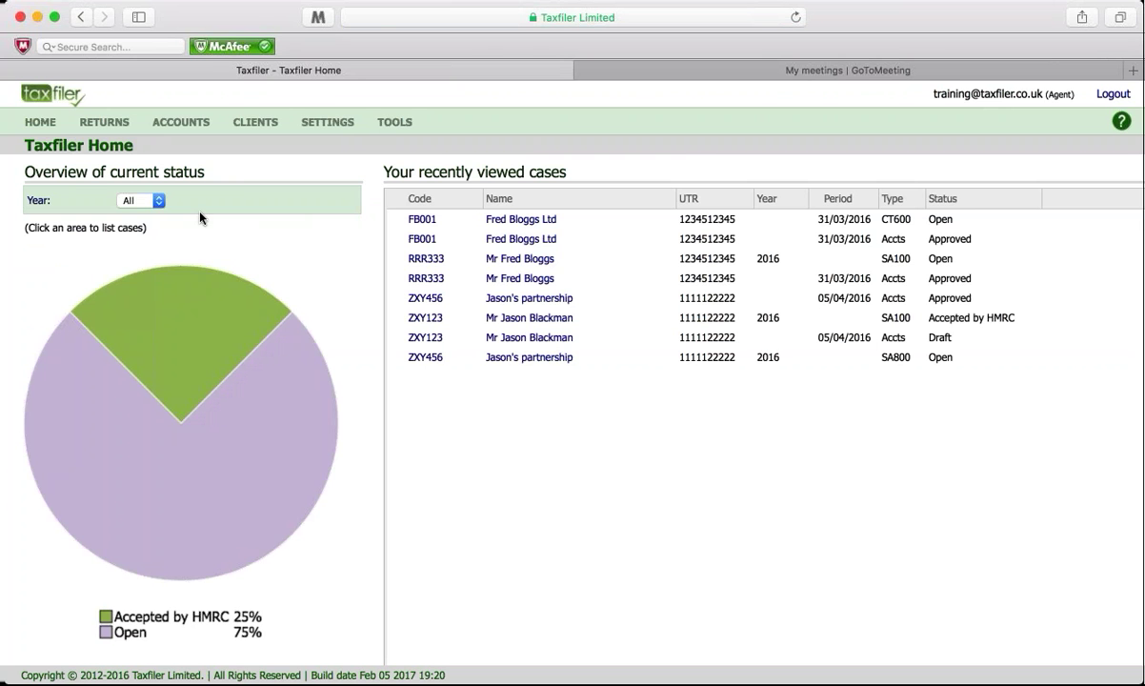
Step: Reopen return FB001 to view its computation and CT600 form, then list the accounts on file
left_click(104, 122)
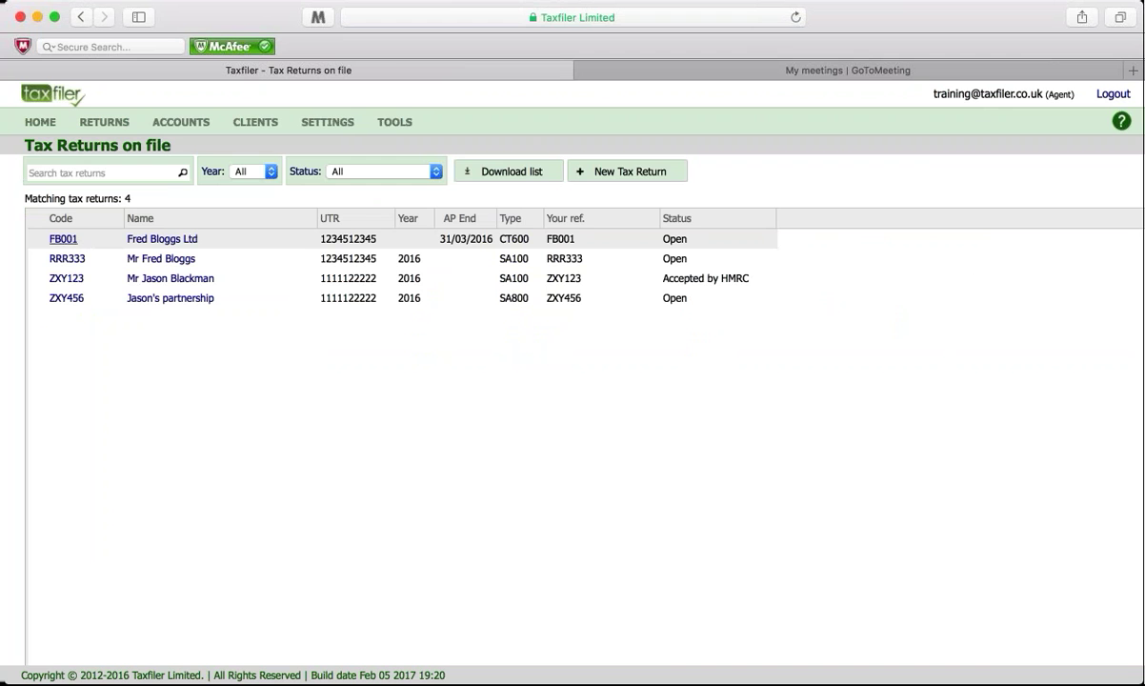
left_click(63, 239)
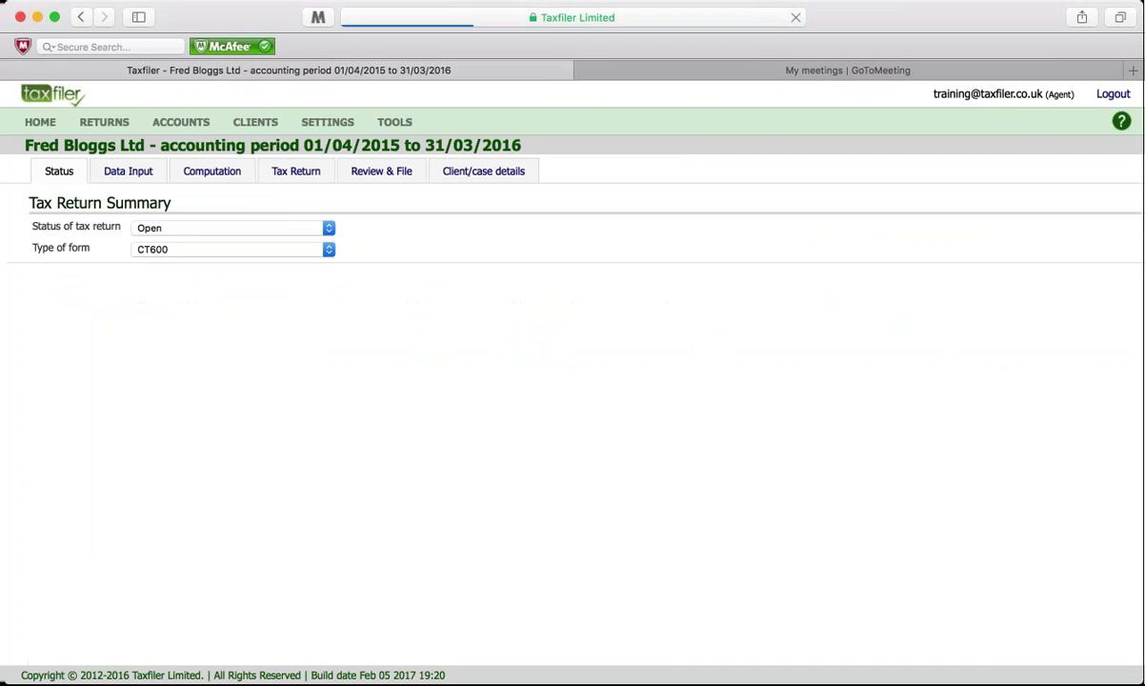
left_click(197, 171)
left_click(291, 172)
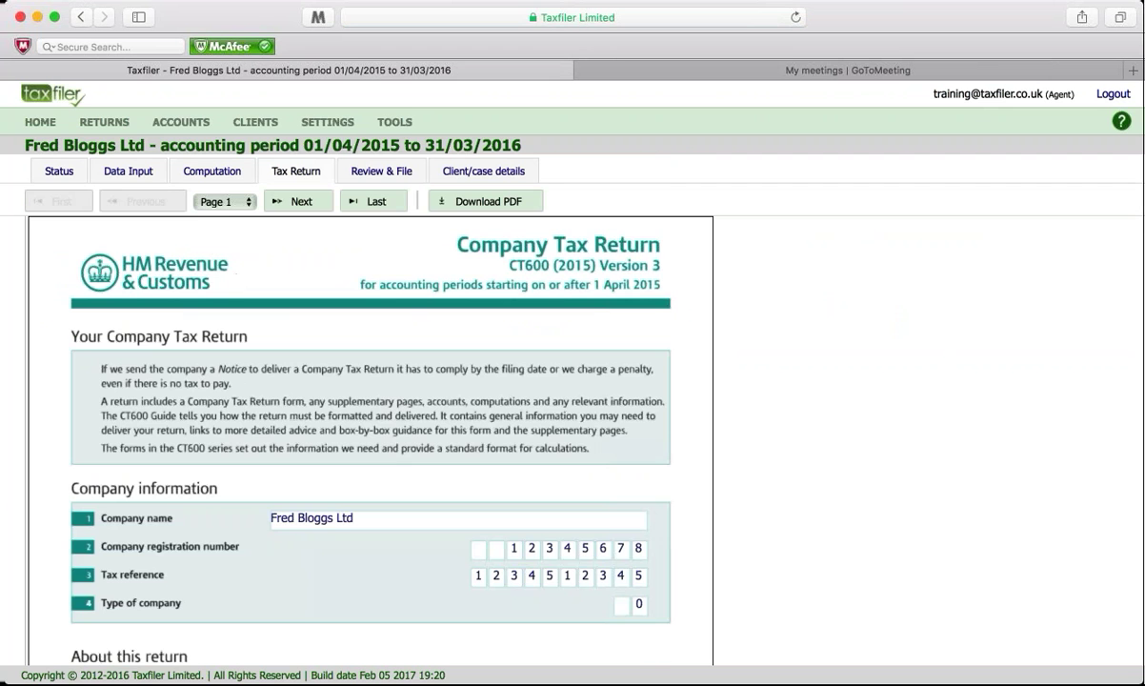
left_click(168, 122)
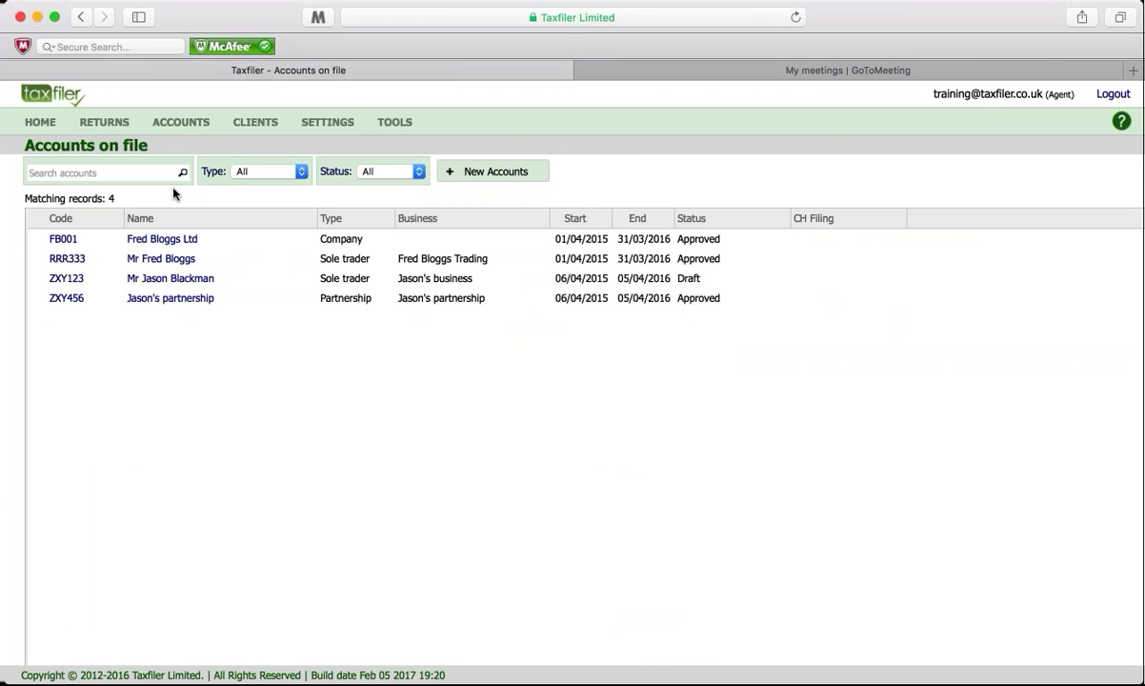
Step: Open the FB001 accounts and view the iXBRL annual report for the year ended 31 March 2016
left_click(63, 239)
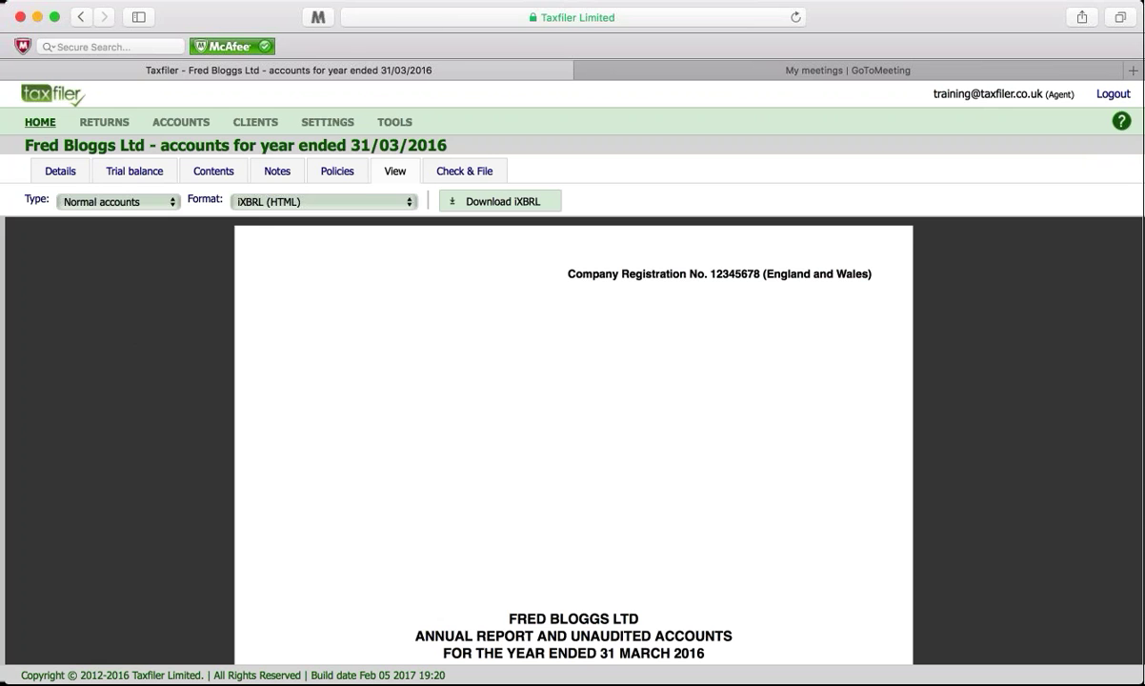
Step: Go back to the Home page listing the recently viewed Fred Bloggs Ltd cases
left_click(41, 122)
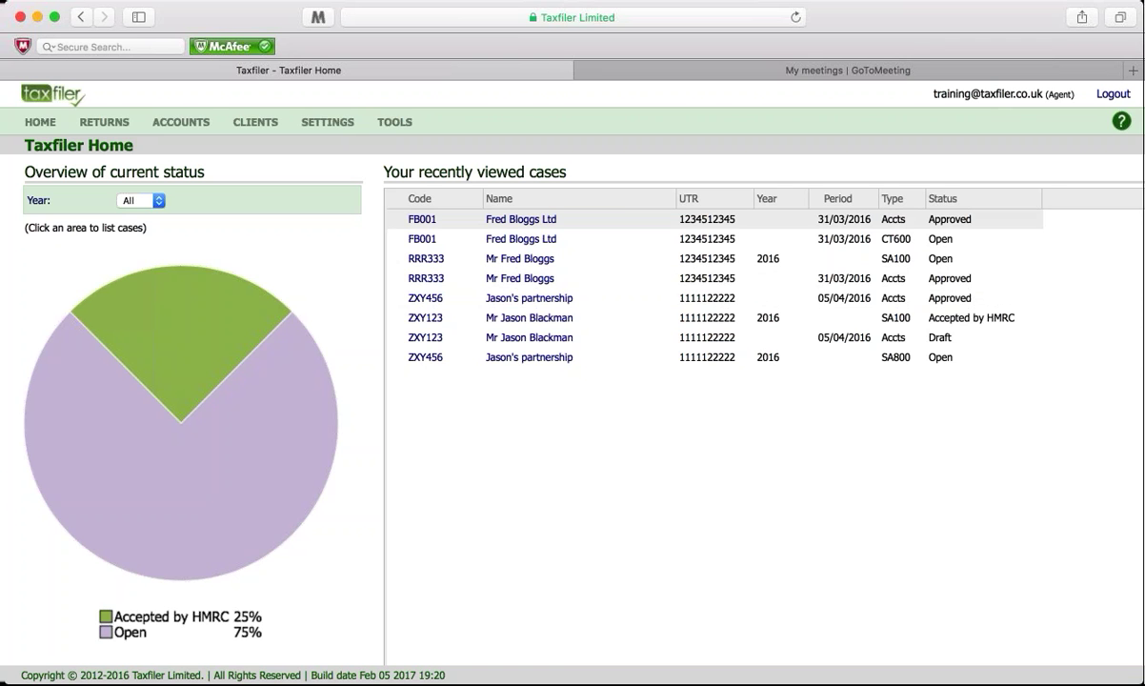
left_click(1091, 36)
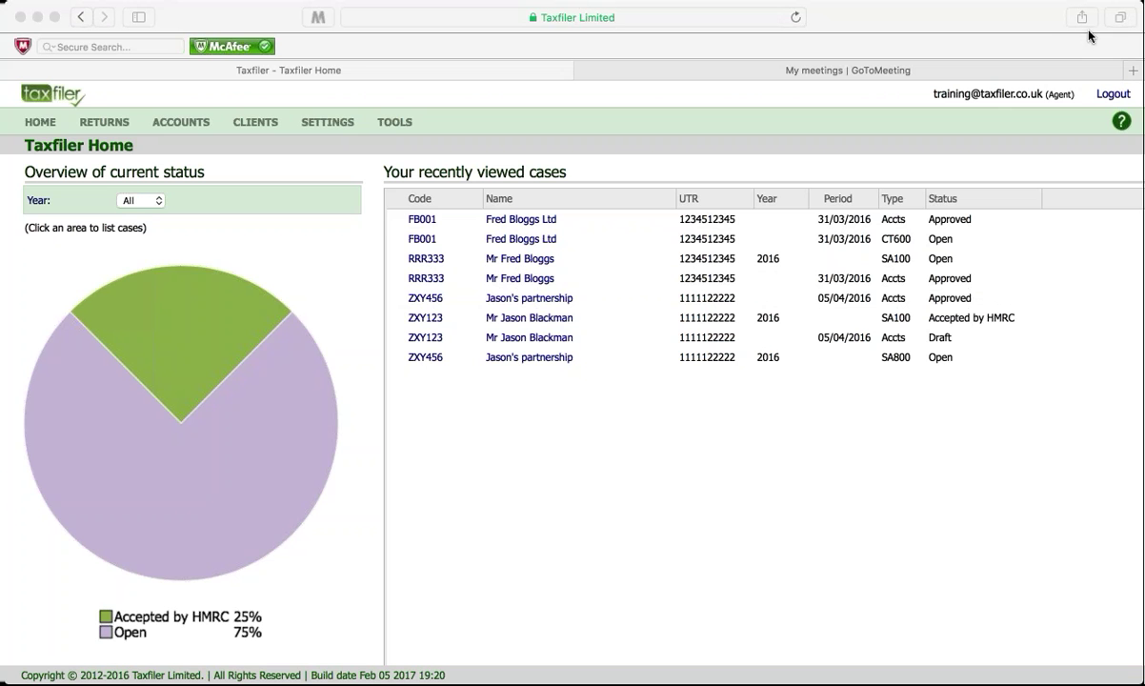